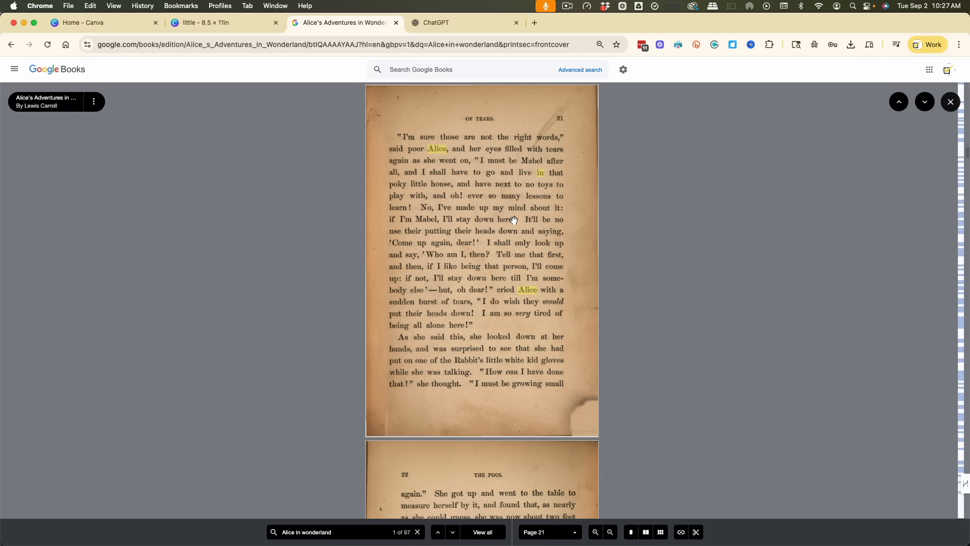
Capture a screenshot of the full text block on page 21 of the Alice's Adventures in Wonderland scan.
click(461, 23)
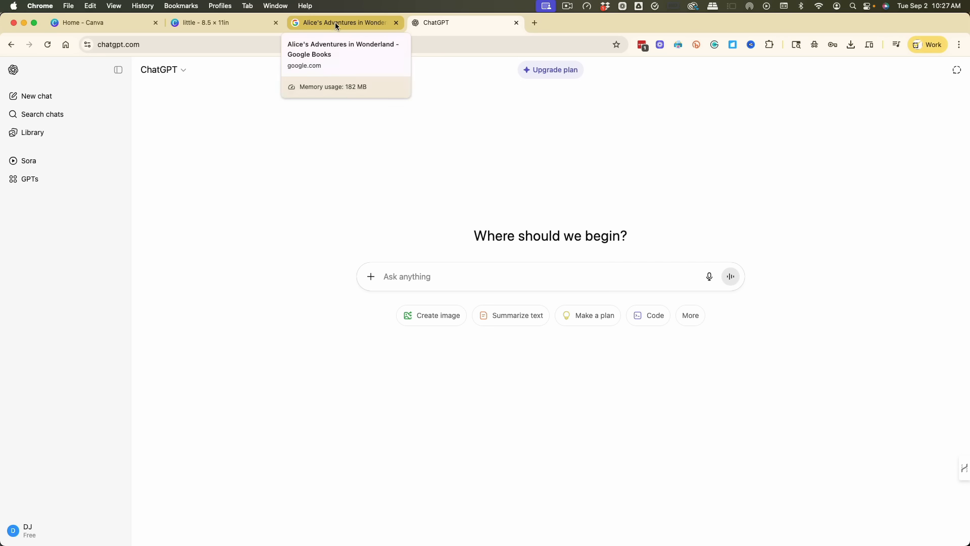
click(335, 22)
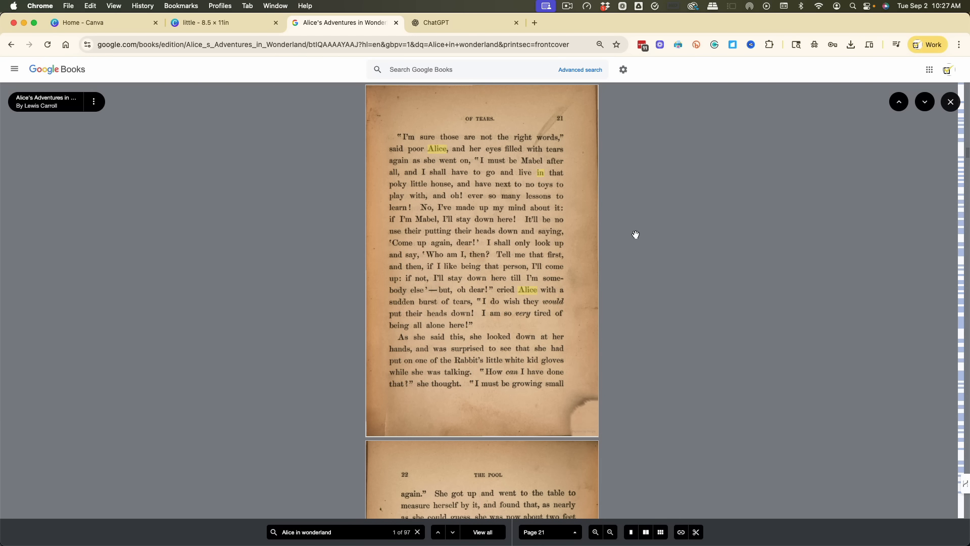
scroll(618, 254, down, 1)
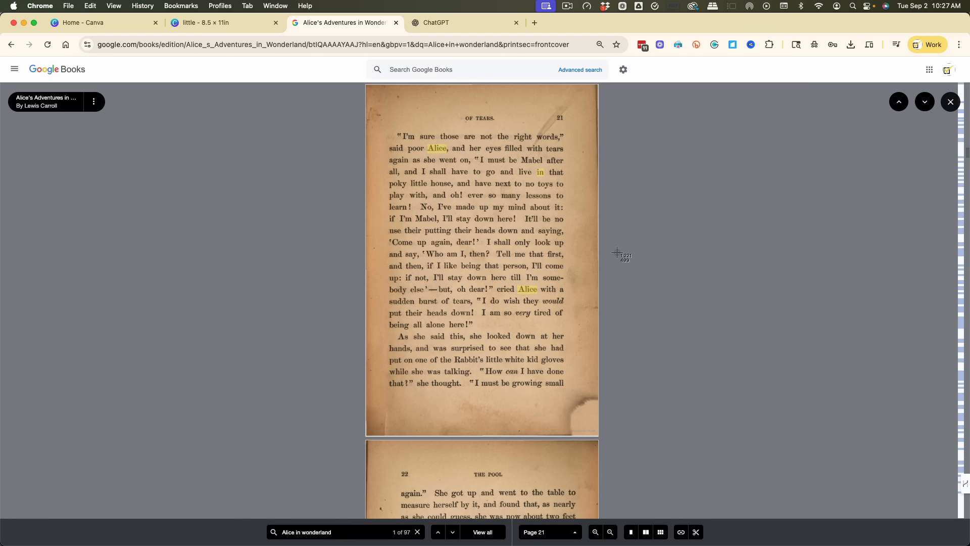
key(super+shift+4)
drag(381, 120, 576, 402)
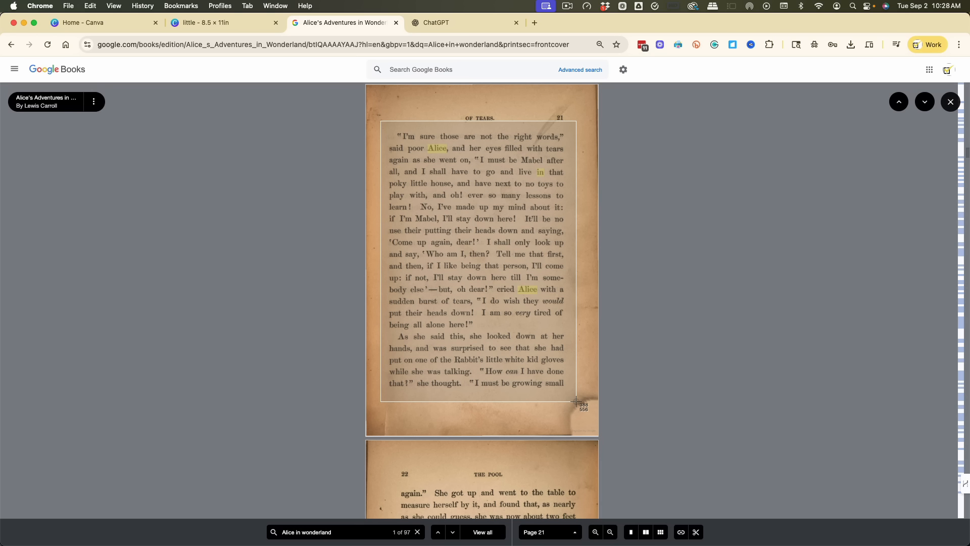
drag(576, 401, 575, 401)
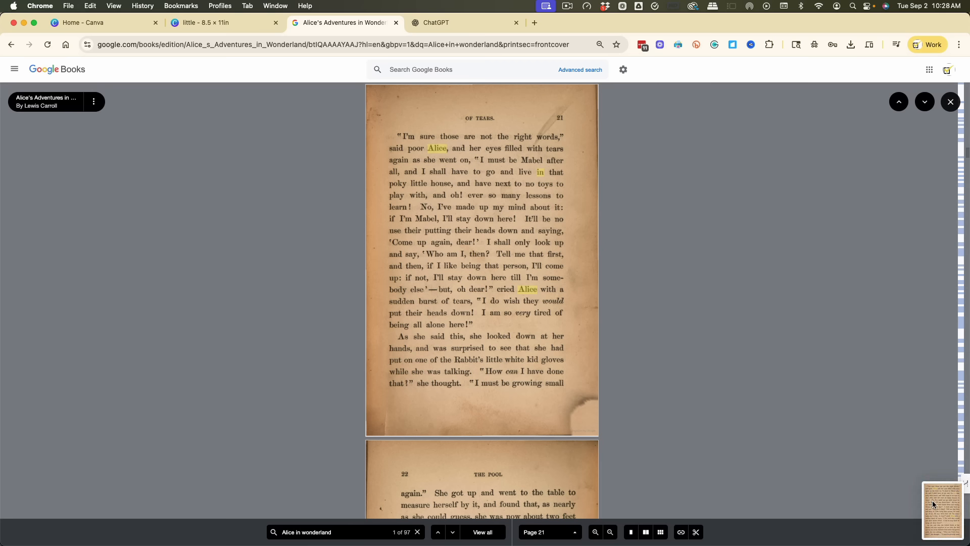
Attach the page 21 screenshot to a ChatGPT chat and send the prompt "type out the text in this image".
right_click(933, 503)
click(933, 503)
drag(935, 505, 412, 271)
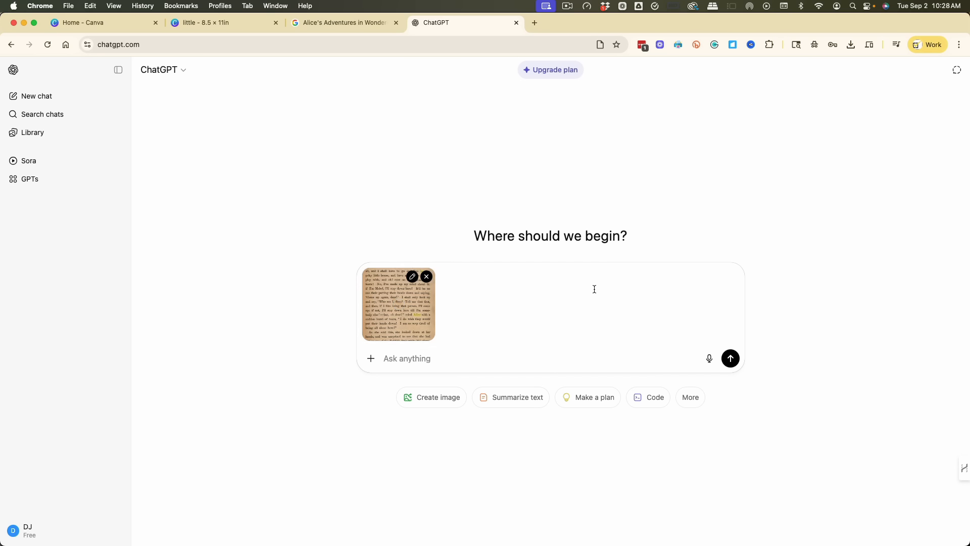
text(type out the text in this image)
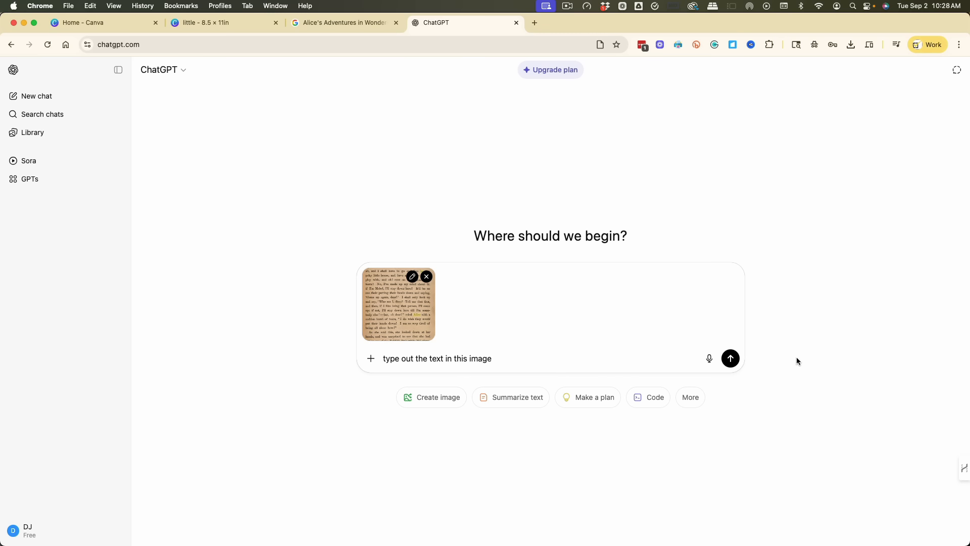
key(Return)
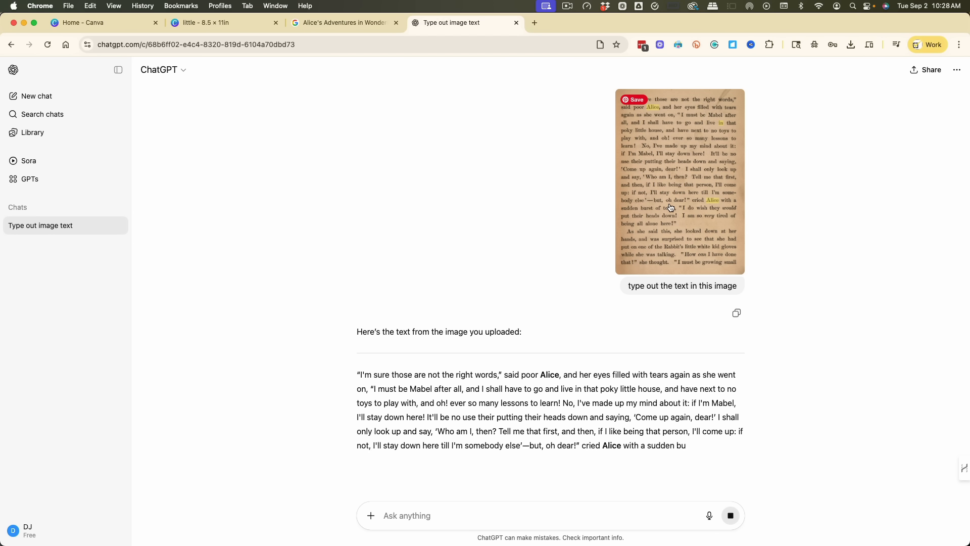
Check the original page 21 scan, then copy both transcribed paragraphs from the ChatGPT reply.
click(314, 23)
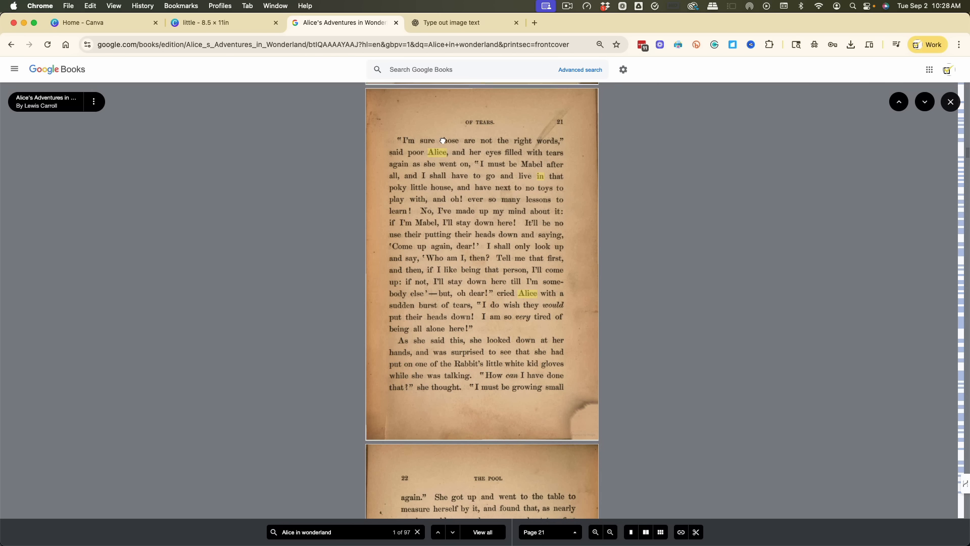
scroll(443, 140, up, 2)
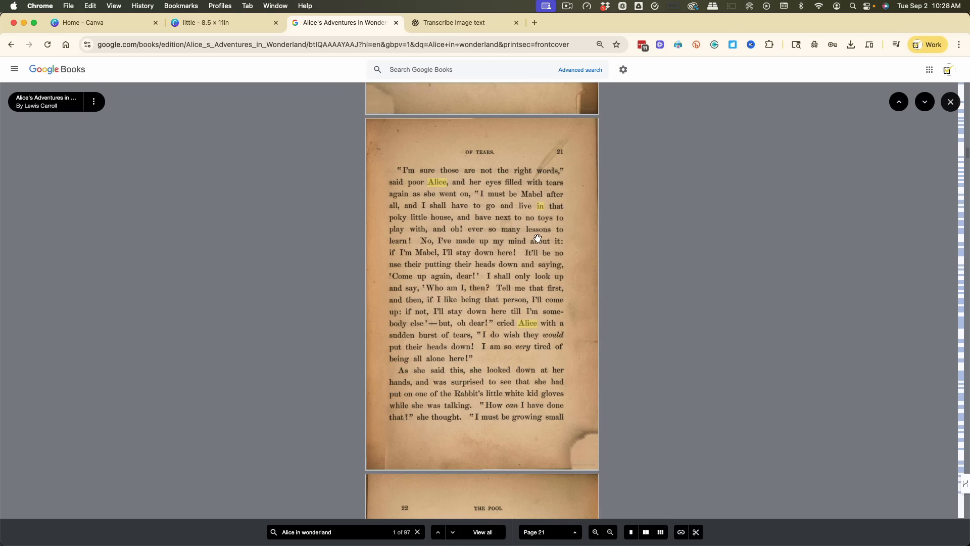
click(465, 24)
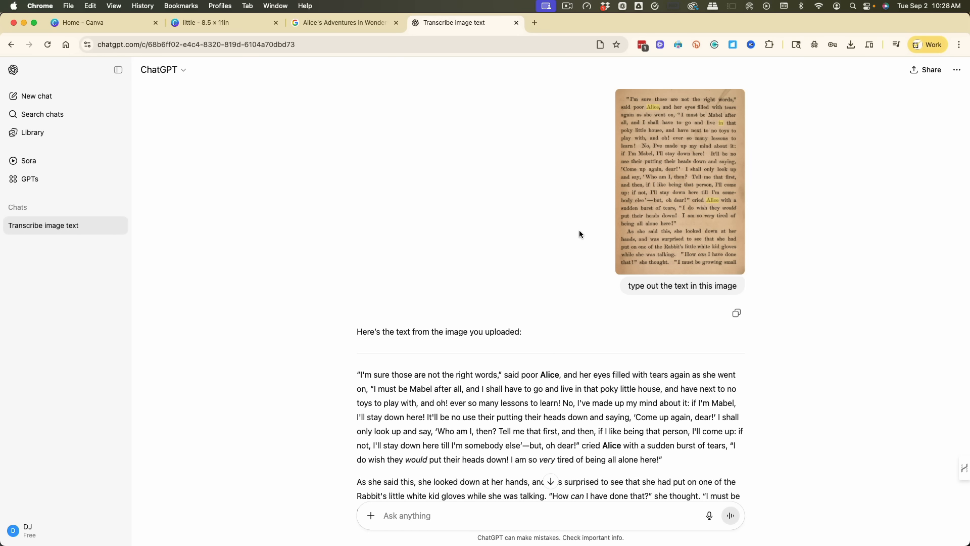
scroll(505, 303, down, 2)
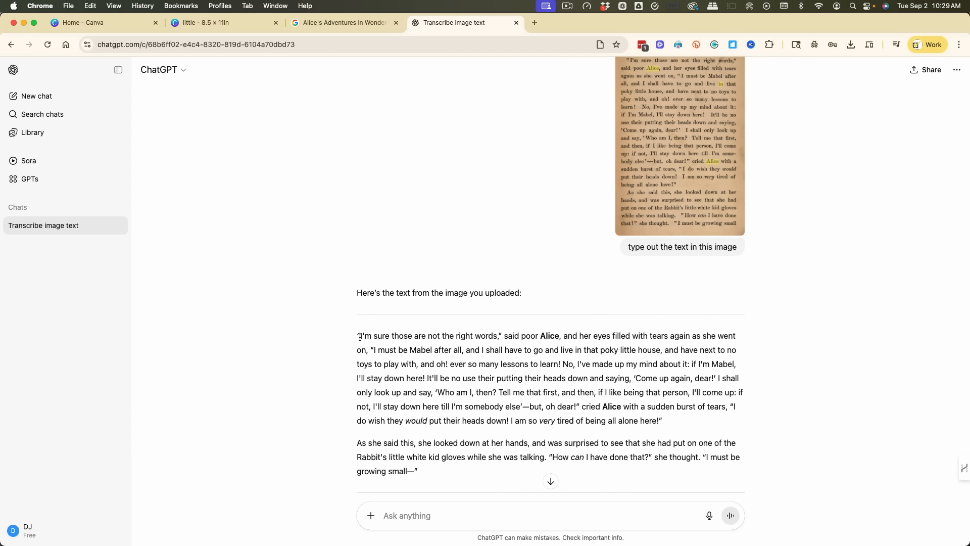
drag(360, 337, 412, 469)
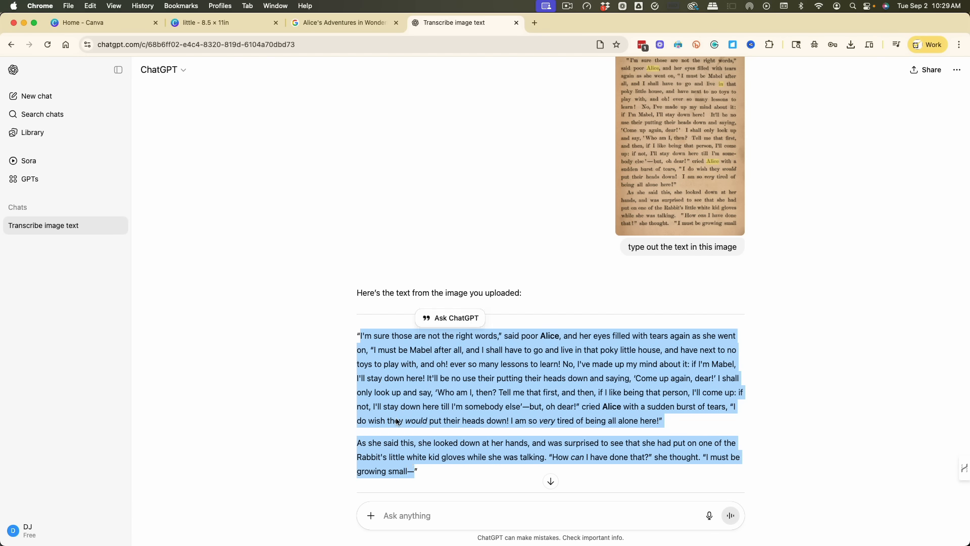
right_click(474, 400)
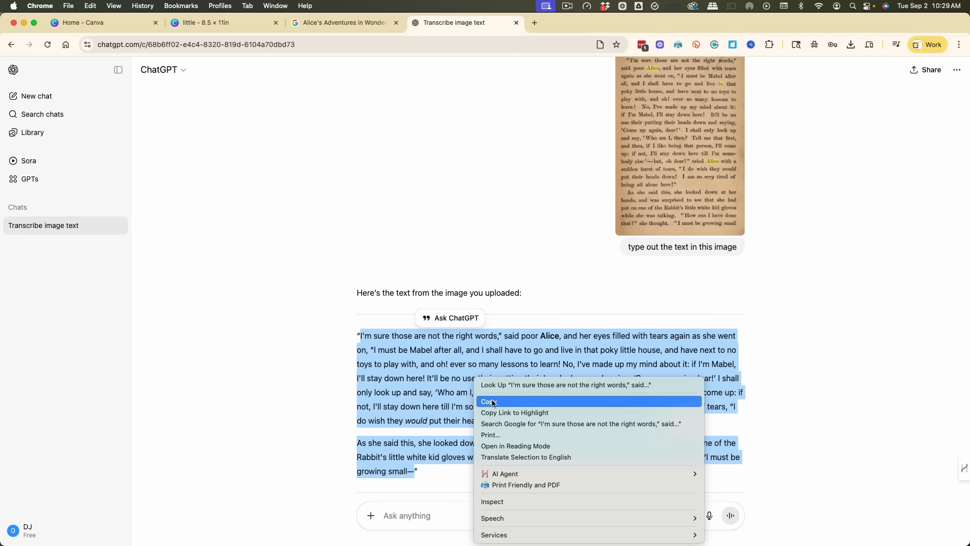
click(490, 401)
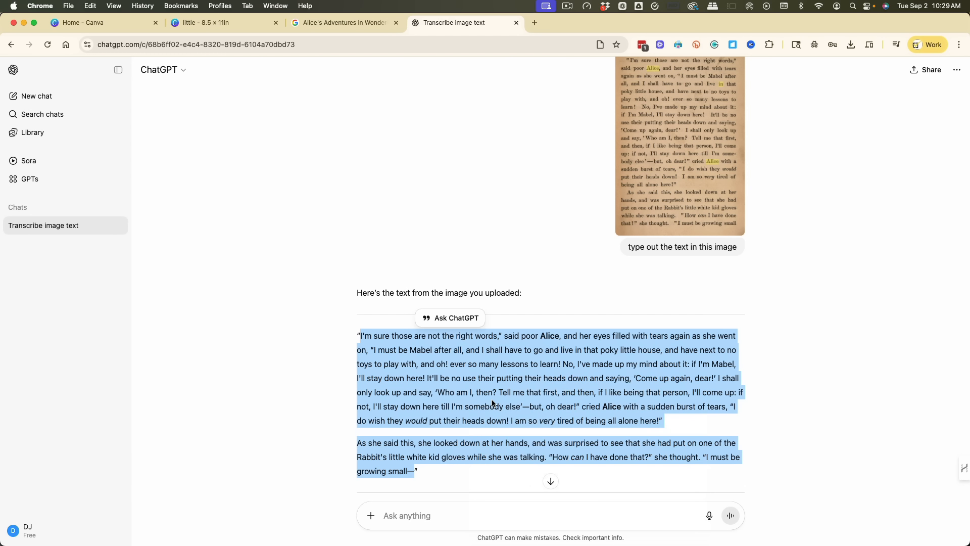
Switch to the Canva design and replace the placeholder body text with the copied passage.
click(221, 23)
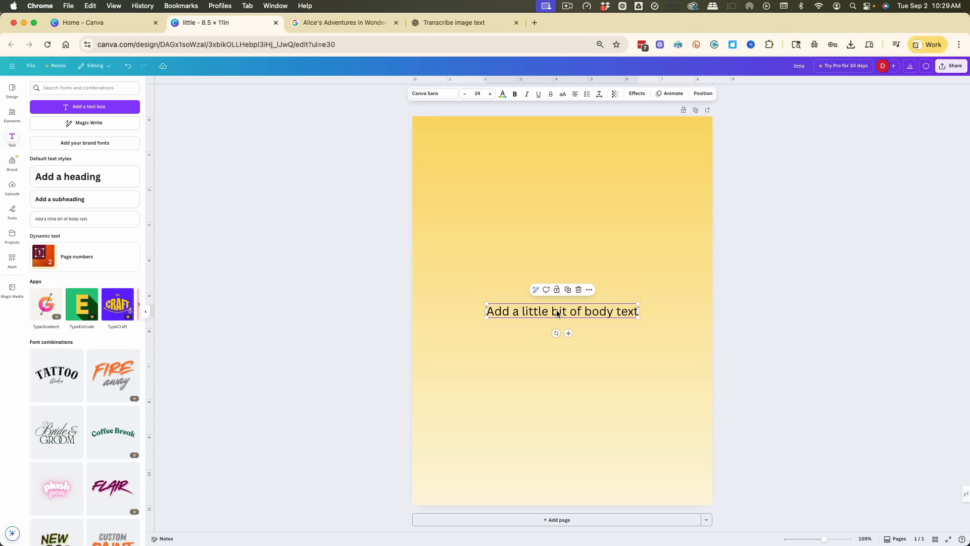
double_click(489, 313)
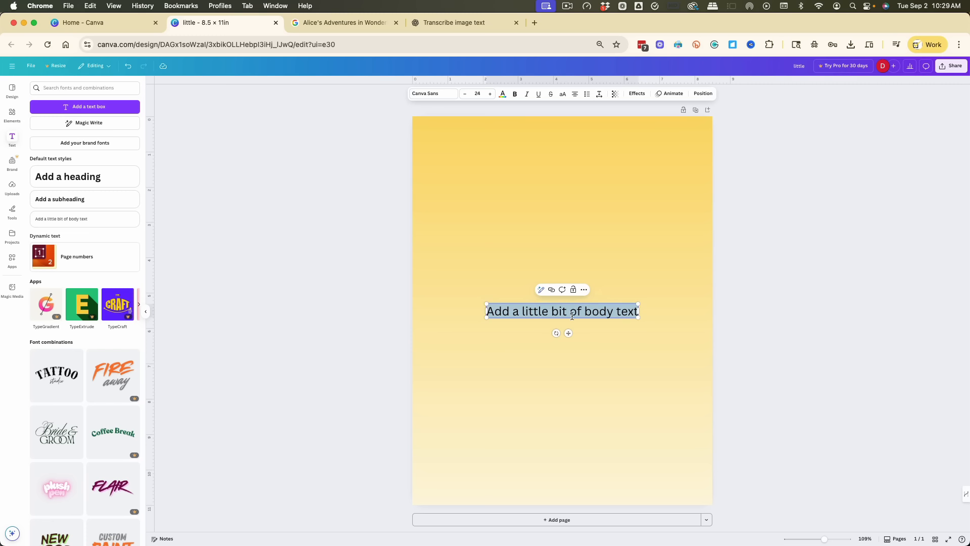
right_click(612, 312)
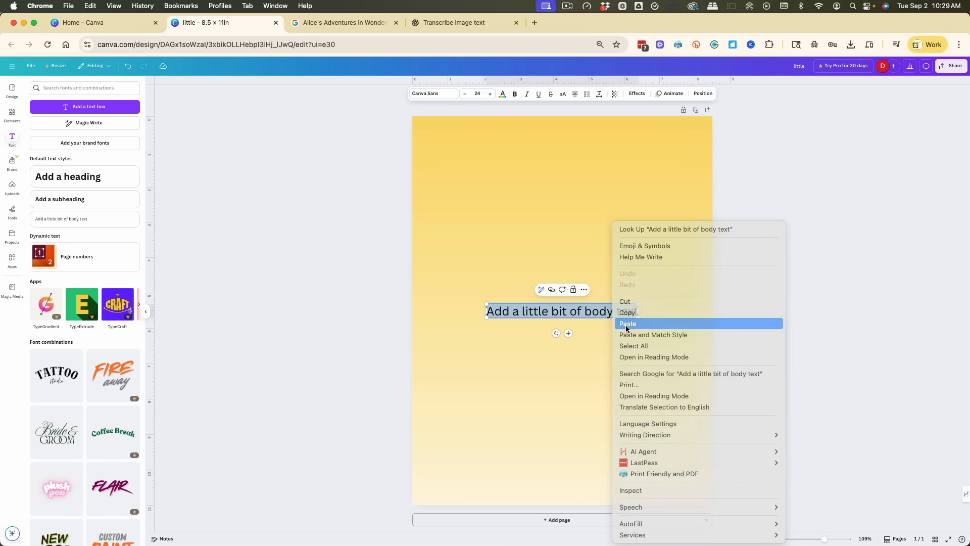
click(628, 324)
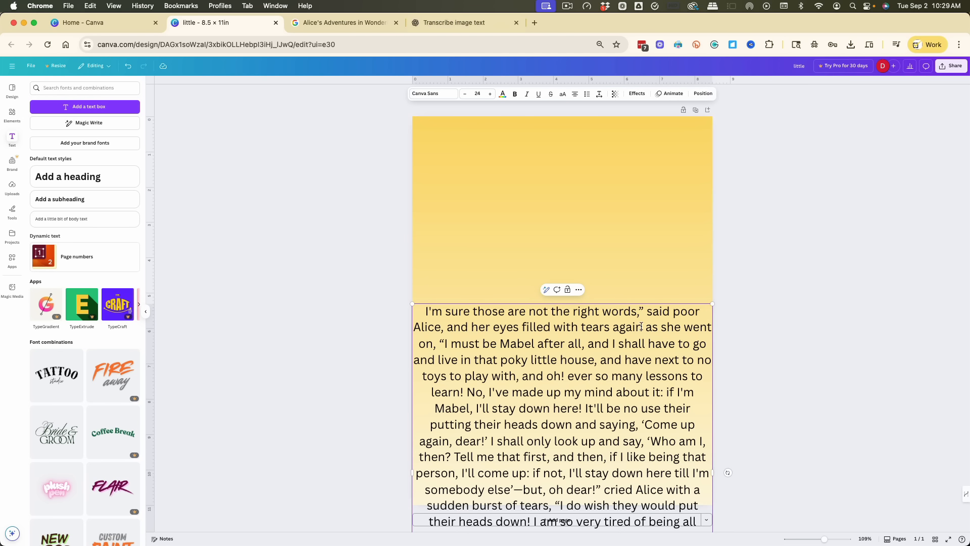
click(836, 365)
Move the passage's text box up to the top of the page and narrow it to leave side margins.
drag(610, 397, 611, 215)
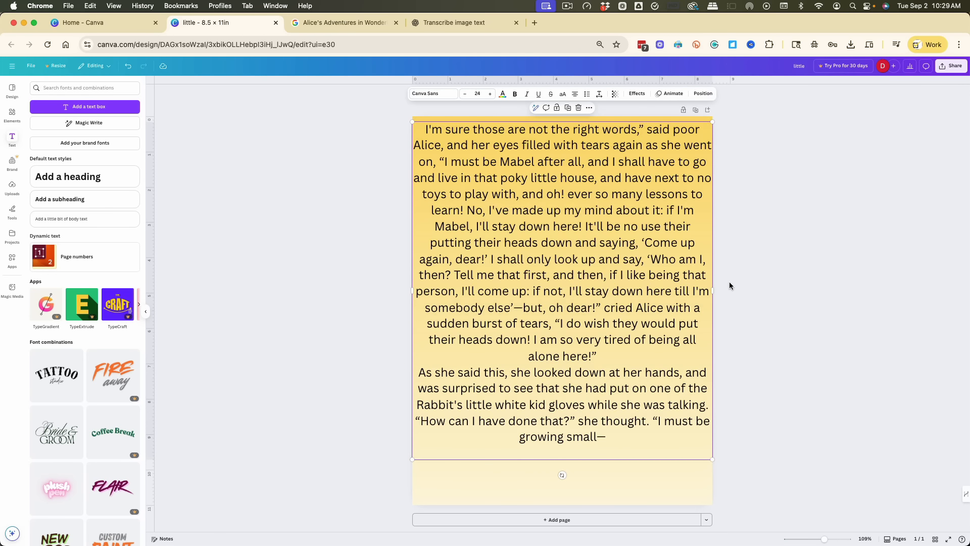
drag(712, 291, 670, 293)
drag(584, 285, 604, 281)
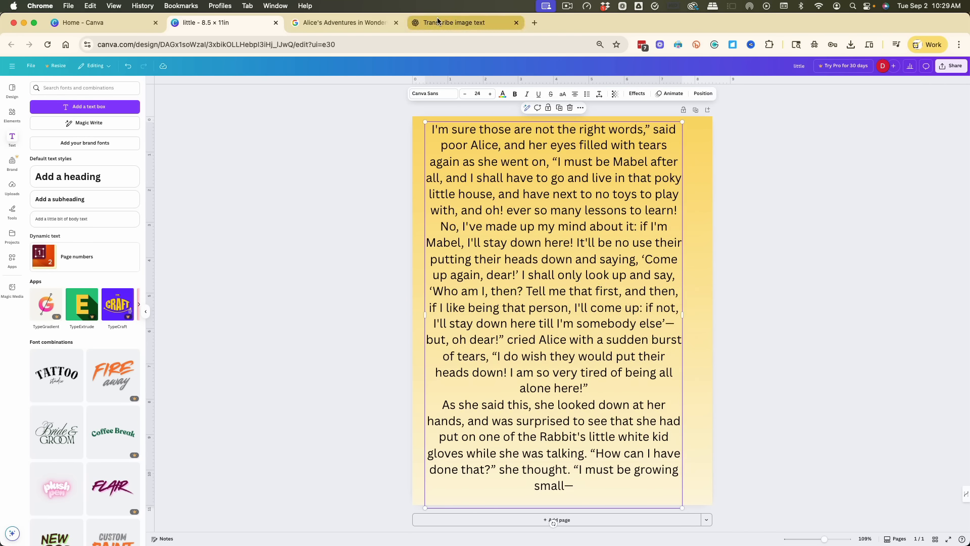
Switch to the Google Books scan and capture a screenshot of the text block on page 22.
click(353, 22)
scroll(478, 425, down, 10)
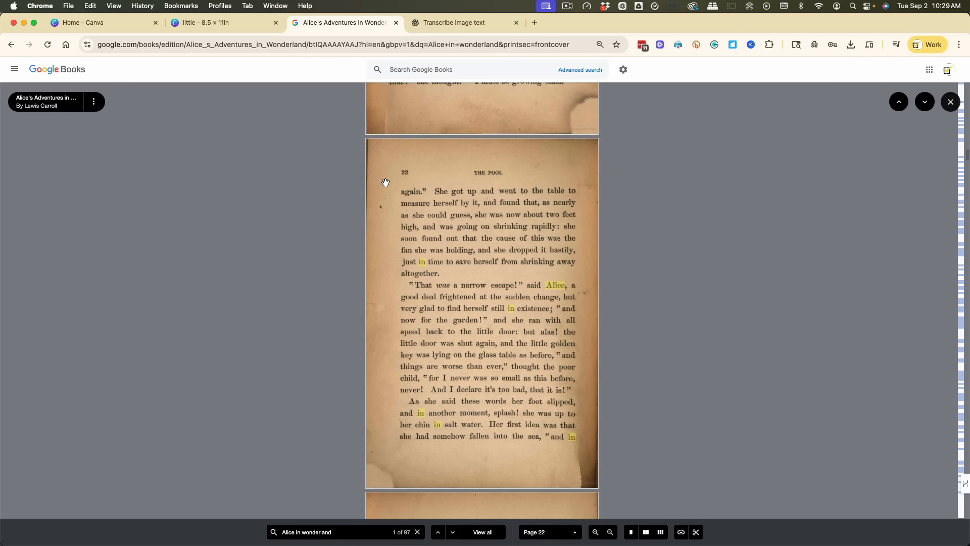
key(super+shift+4)
drag(385, 180, 580, 450)
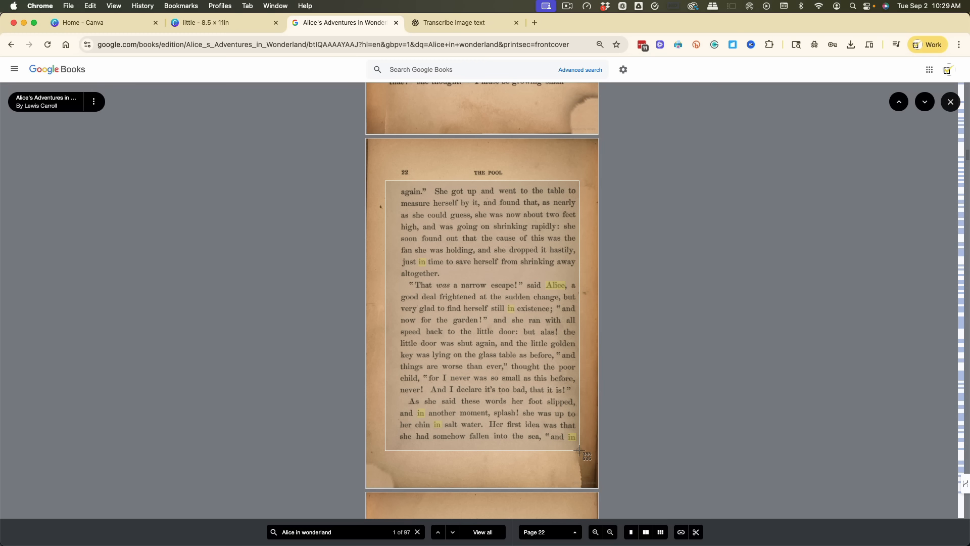
drag(580, 450, 579, 451)
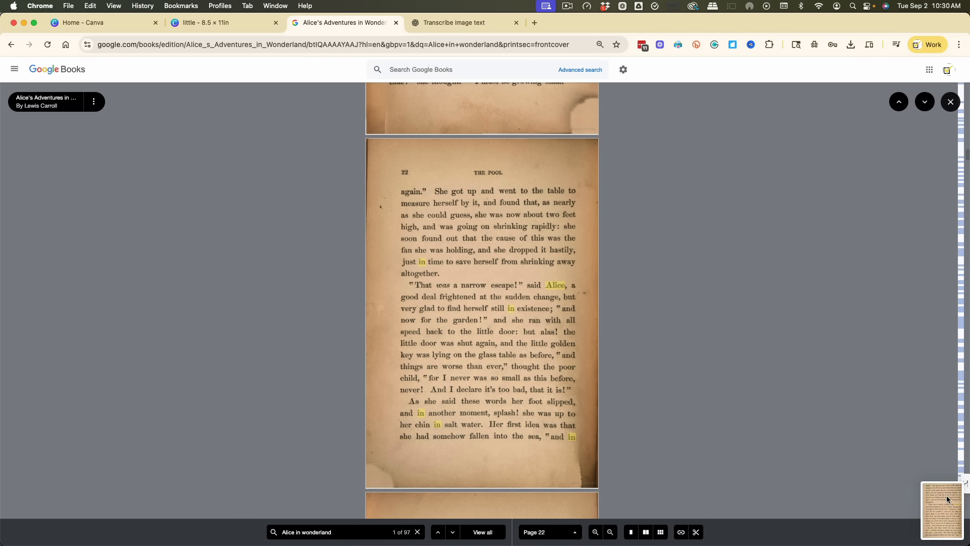
Attach the page 22 screenshot to the ChatGPT conversation and send the prompt "now type out this text".
drag(947, 495, 401, 462)
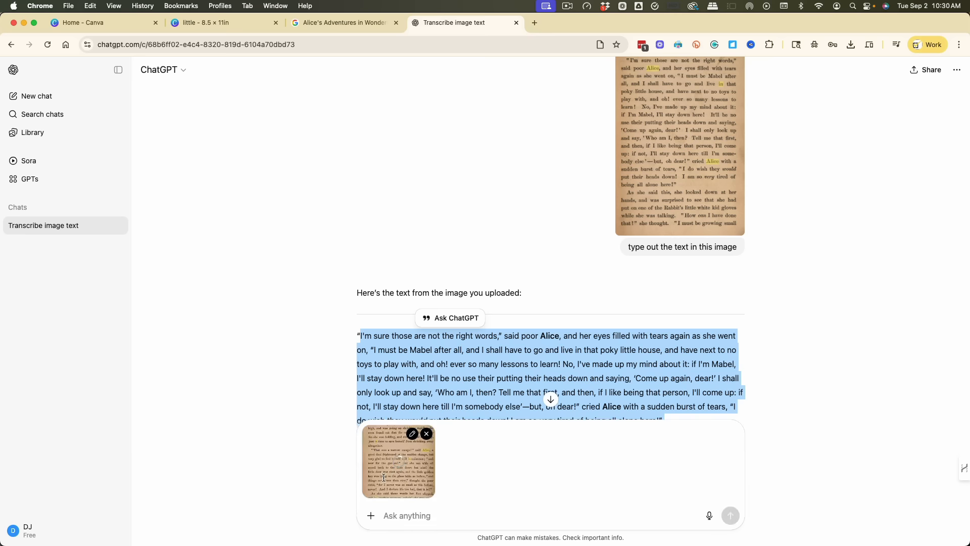
click(434, 515)
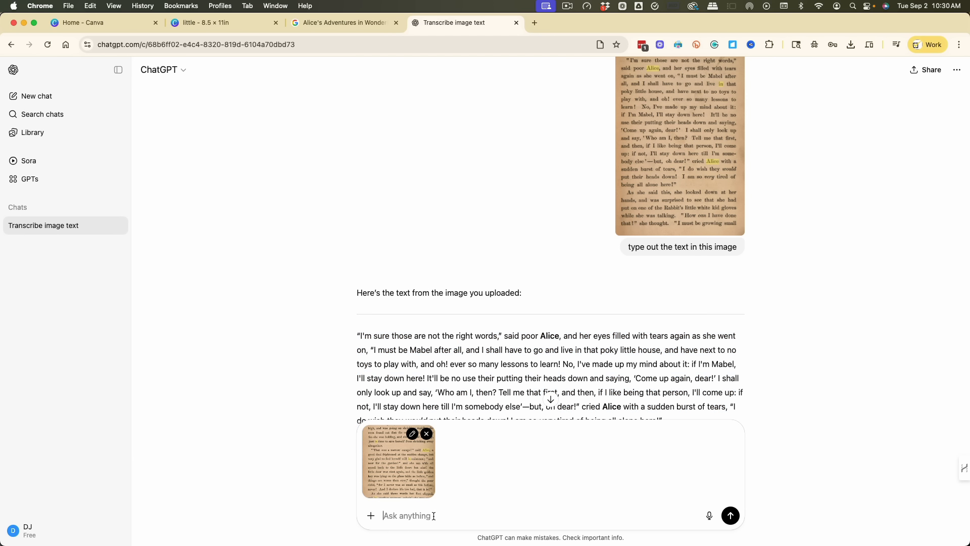
text(now type out this text)
key(Return)
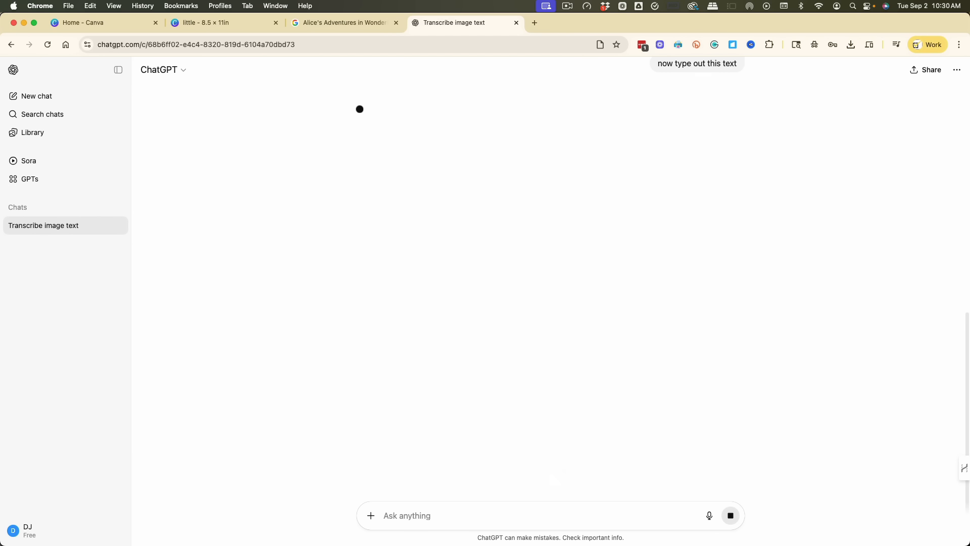
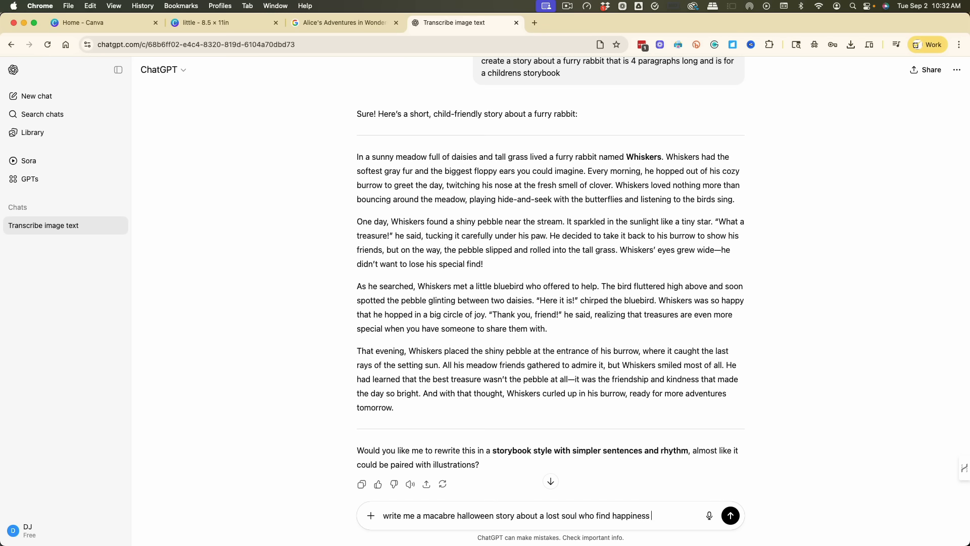
Complete the Halloween story prompt with ". make it dark but family friendly and 5 paragraphs long" and send it.
text(. make it dark but)
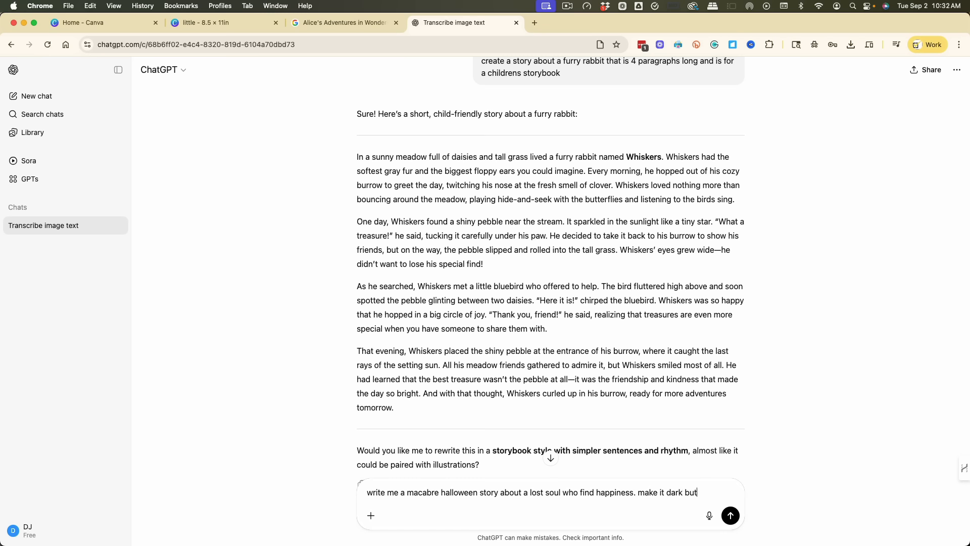
text( family friendly )
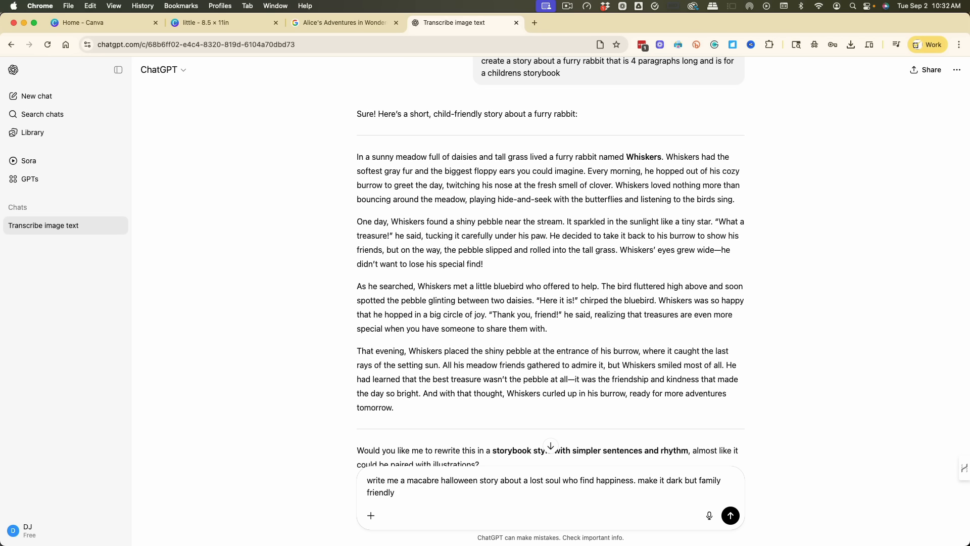
text(and 5 paragraphs long)
click(730, 516)
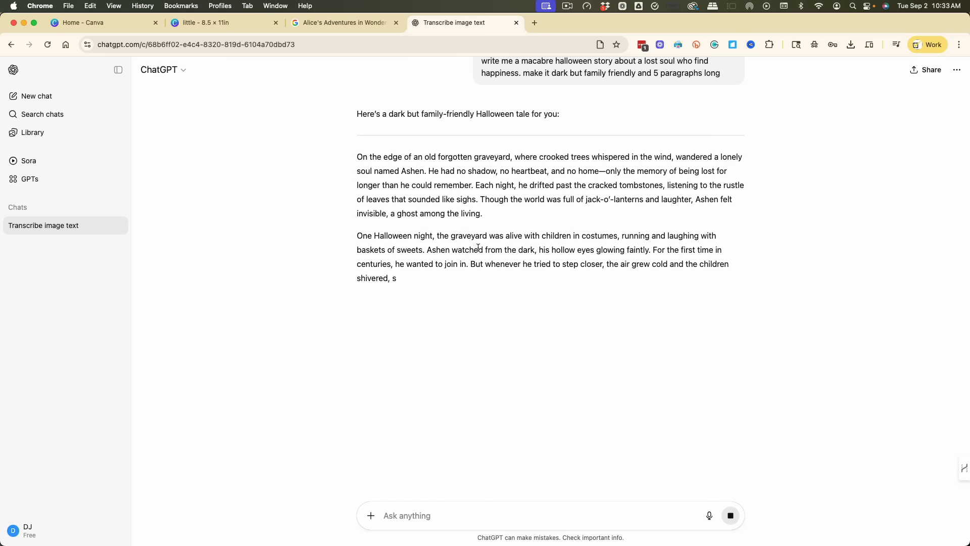
Copy all four paragraphs of the furry rabbit story from the earlier ChatGPT reply.
scroll(454, 245, up, 3)
scroll(454, 246, up, 10)
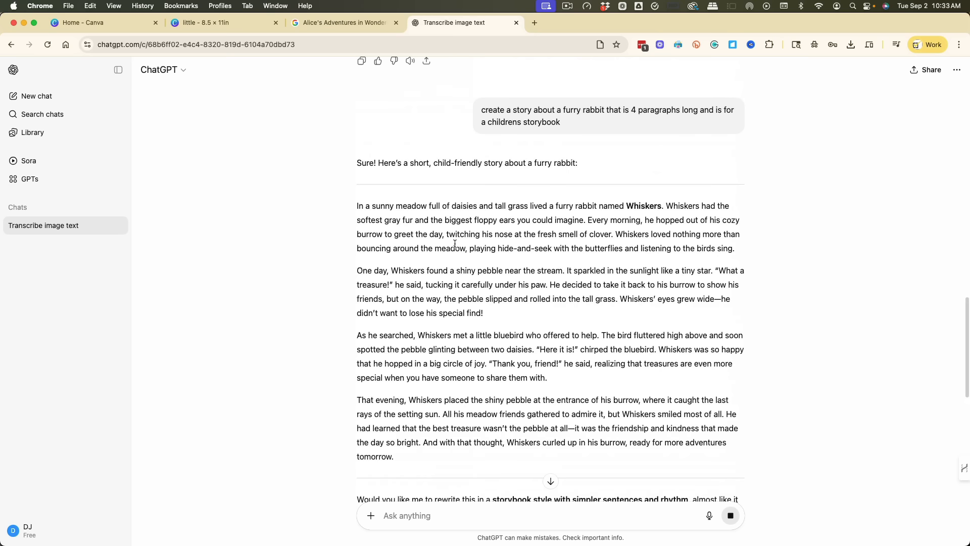
drag(356, 207, 439, 454)
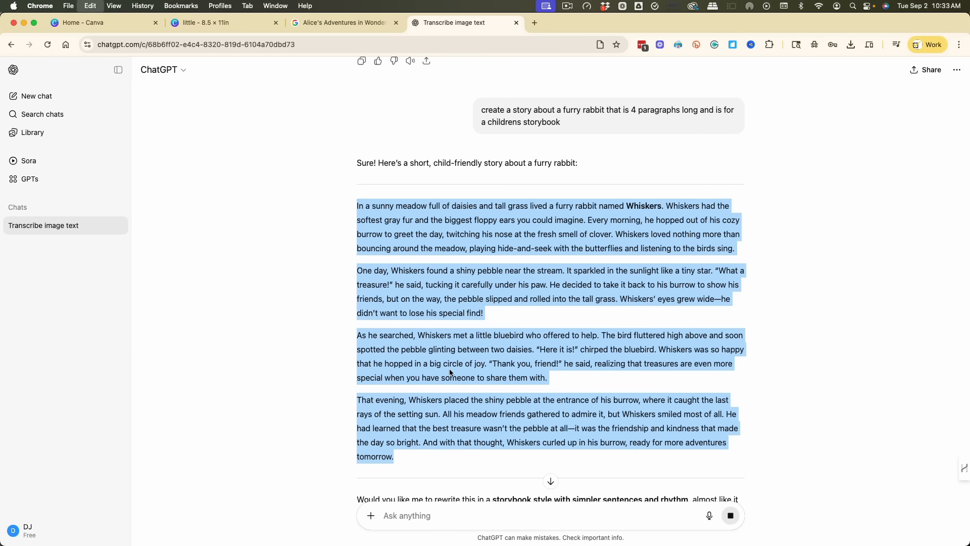
Switch to the Canva design and replace all of the Alice text in the text box with the copied rabbit story.
click(222, 22)
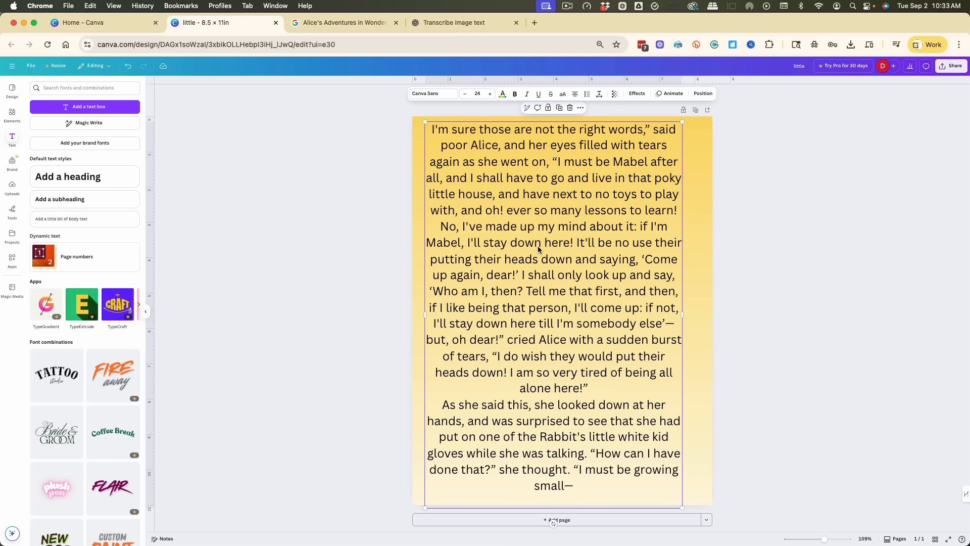
click(452, 131)
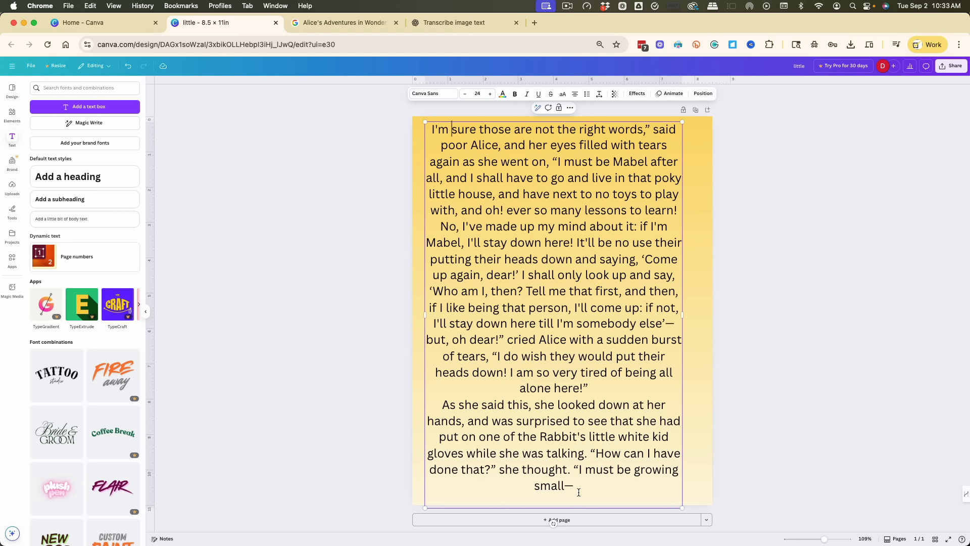
drag(575, 487, 431, 130)
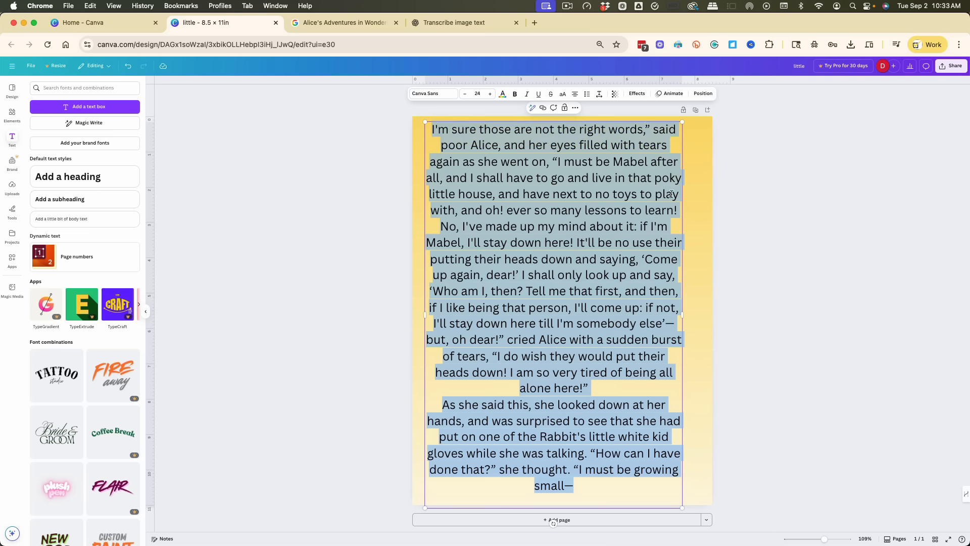
right_click(516, 222)
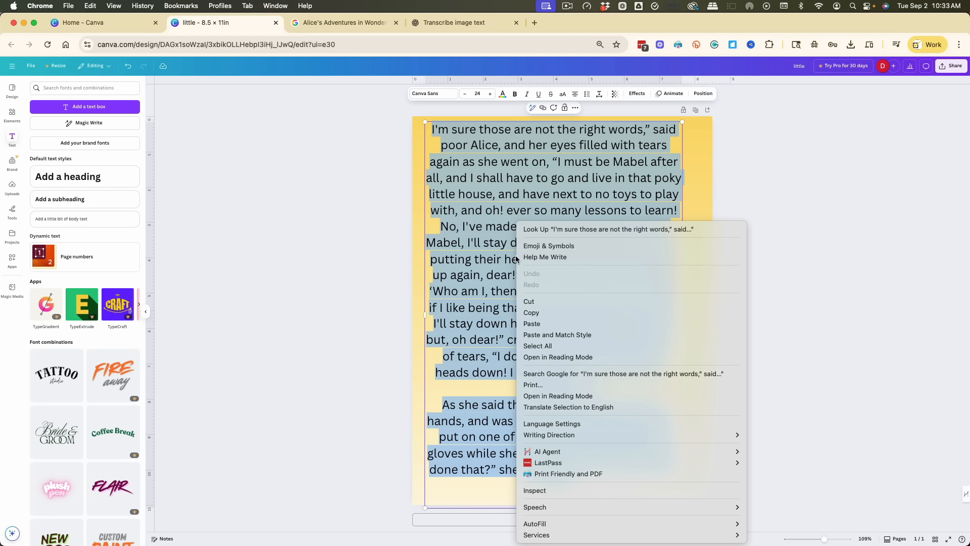
click(544, 325)
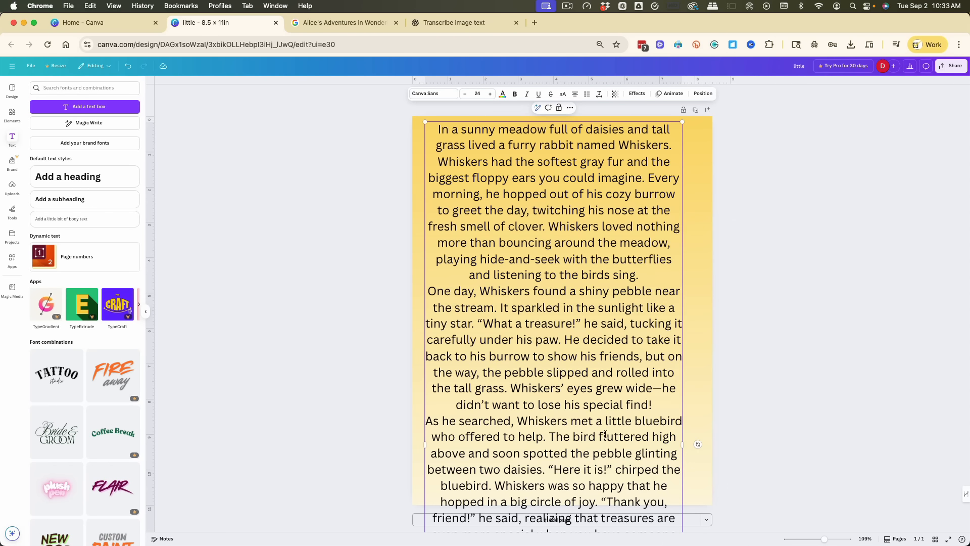
Set the font size of the entire rabbit story to 19.
scroll(702, 307, down, 3)
scroll(679, 287, down, 2)
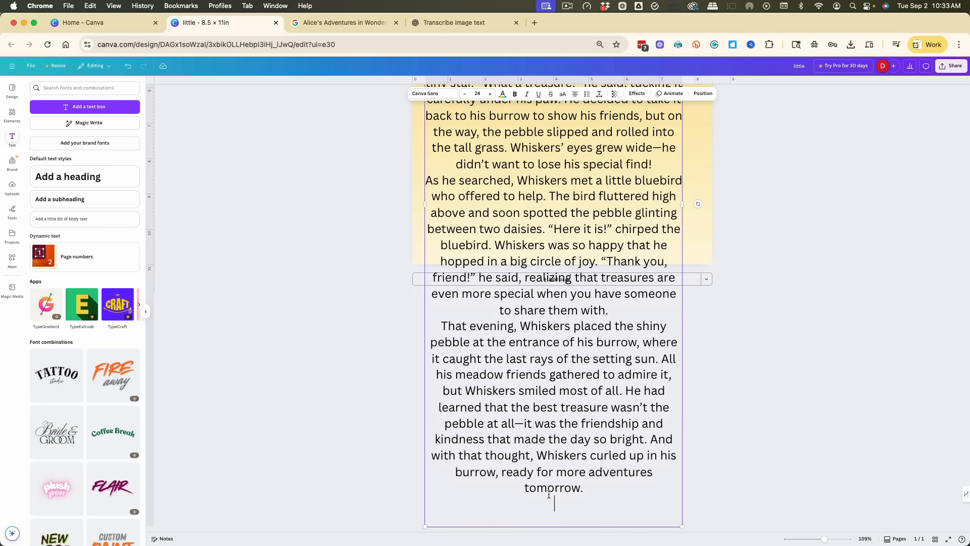
scroll(399, 147, up, 5)
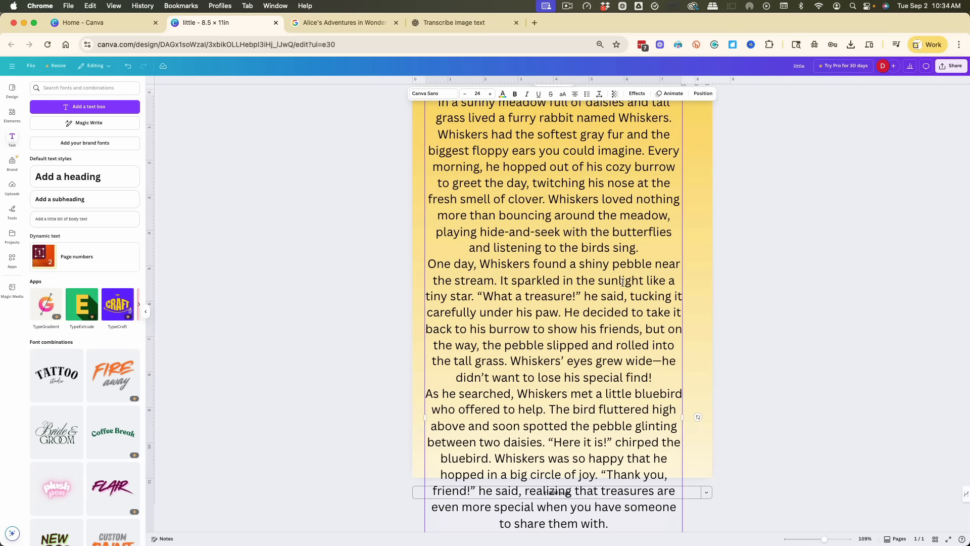
scroll(623, 281, up, 1)
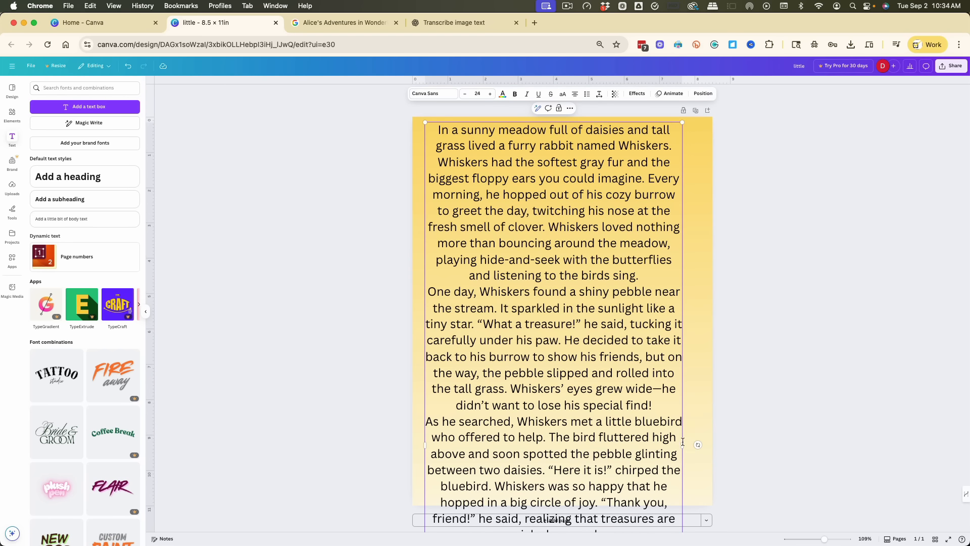
scroll(683, 442, down, 6)
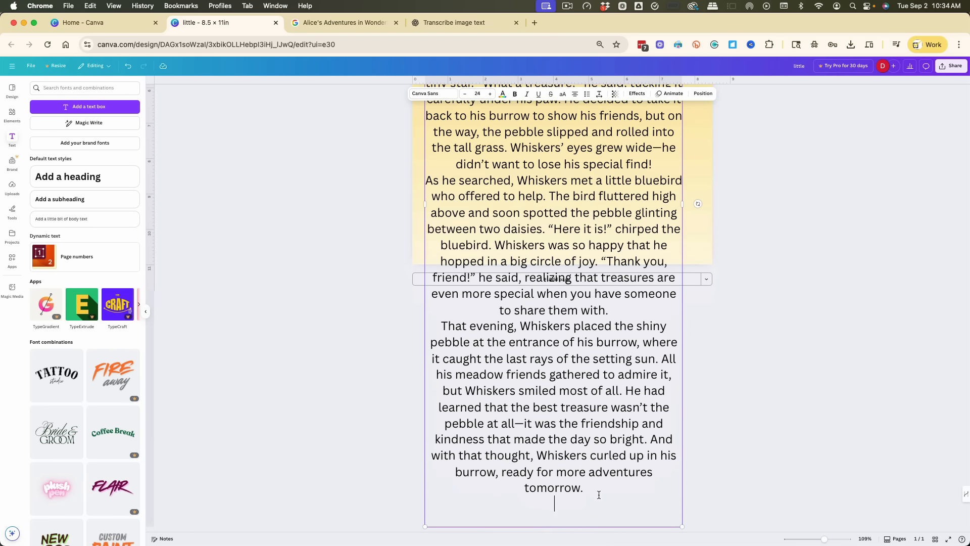
drag(594, 490, 475, 74)
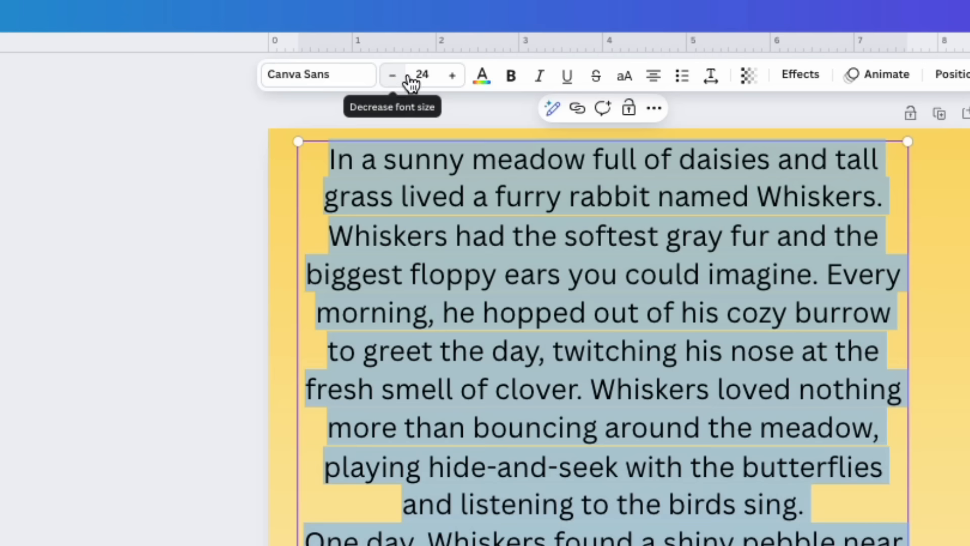
click(395, 81)
click(395, 80)
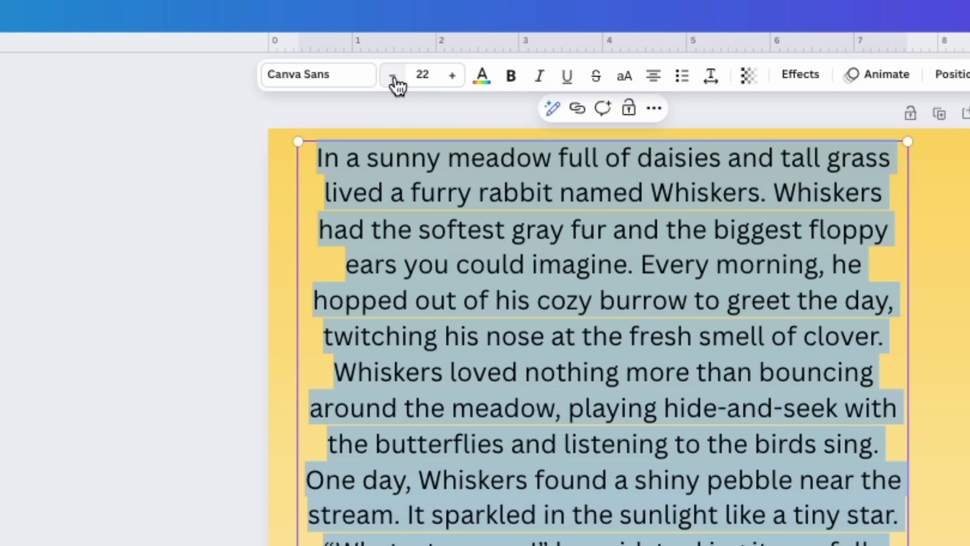
click(395, 81)
click(395, 81)
click(395, 81)
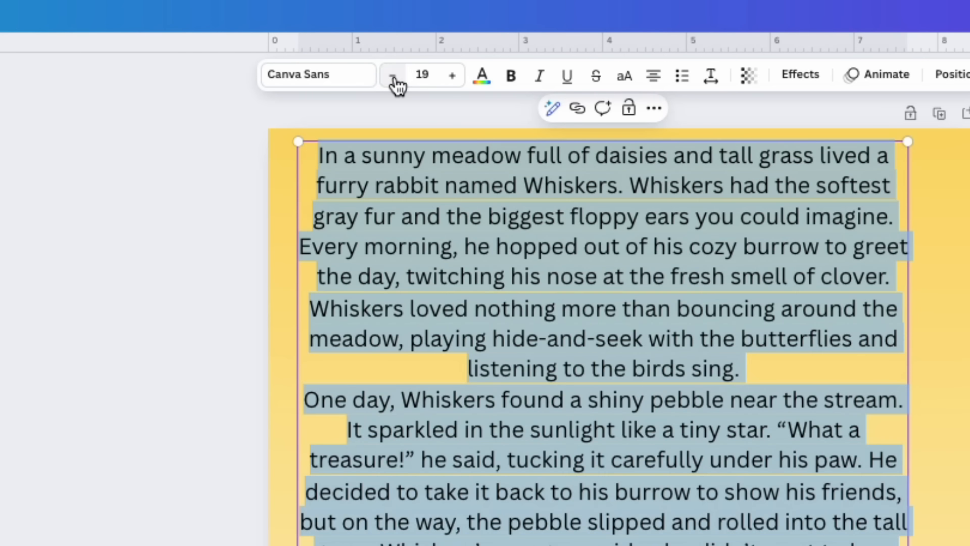
click(395, 81)
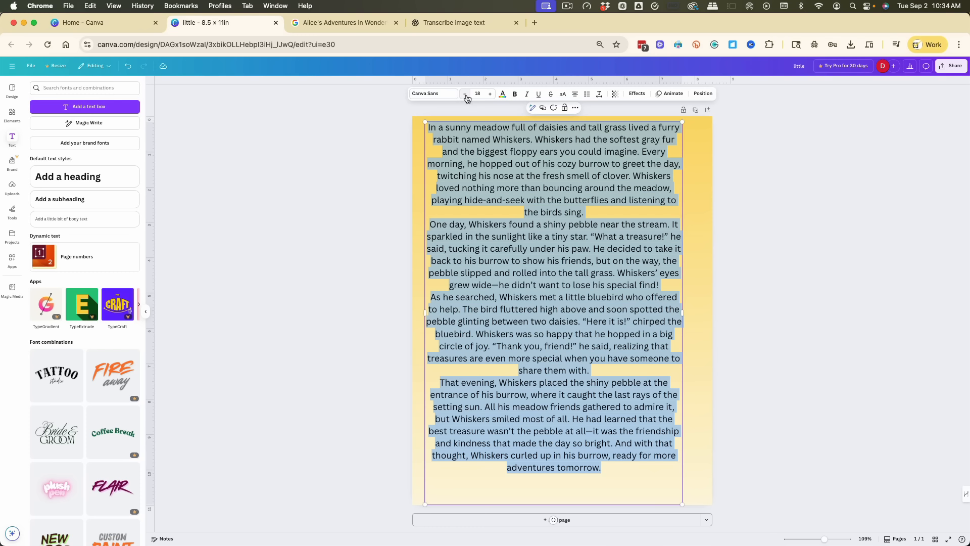
click(490, 95)
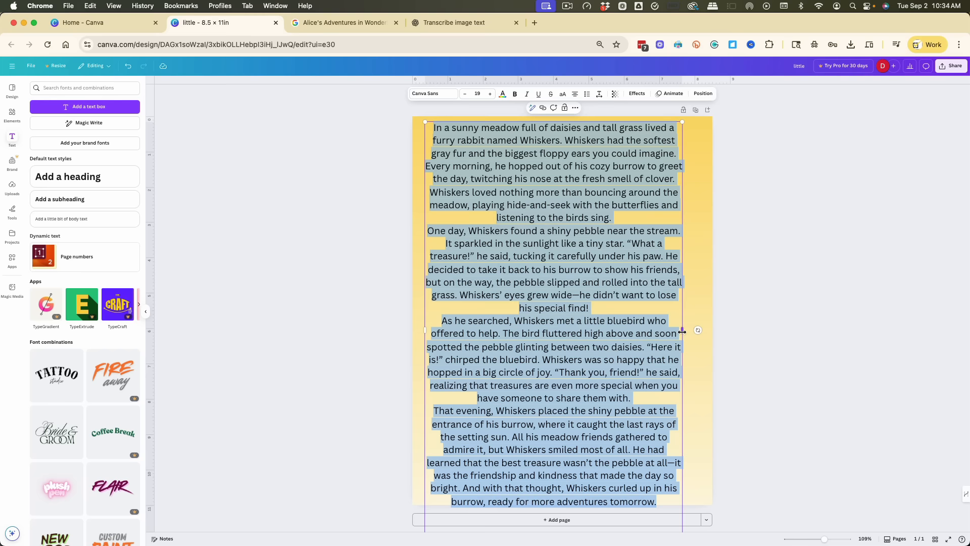
Widen the story's text box toward the page's right edge and justify the text.
mouse_move(682, 332)
mouse_down()
mouse_move(703, 334)
mouse_move(696, 331)
mouse_up()
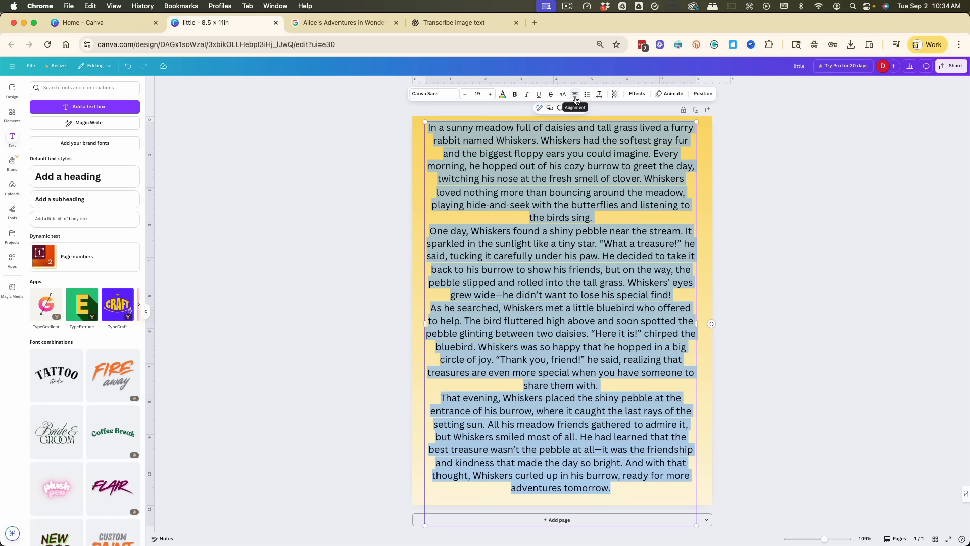
click(576, 100)
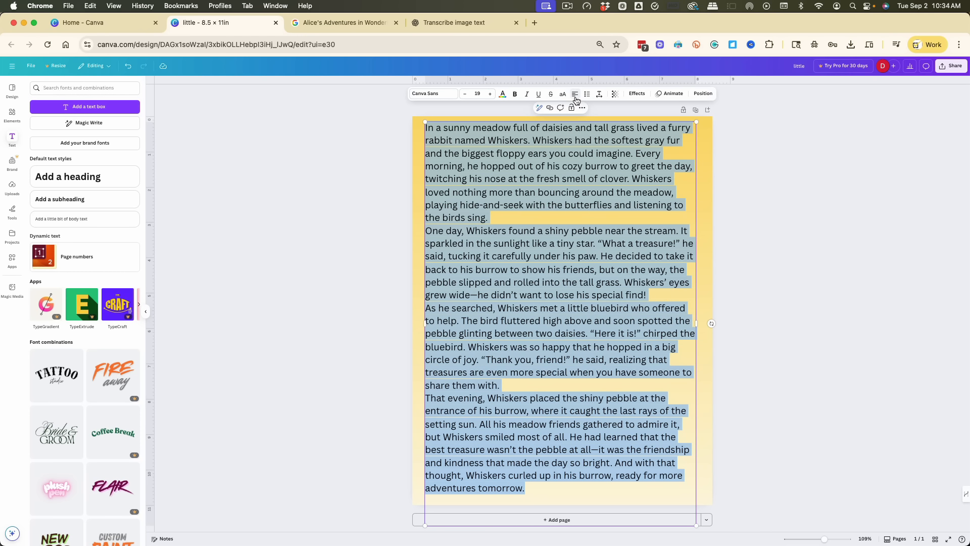
click(576, 99)
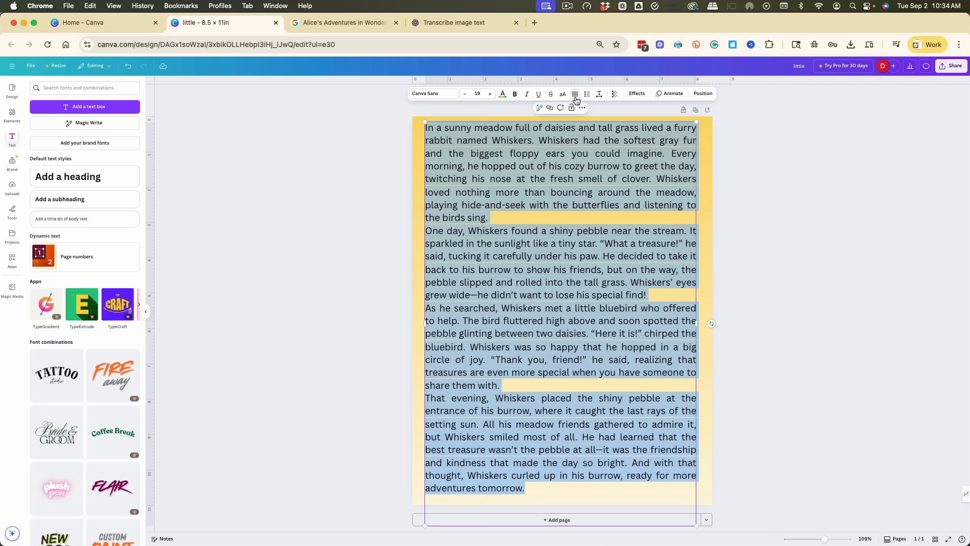
click(576, 100)
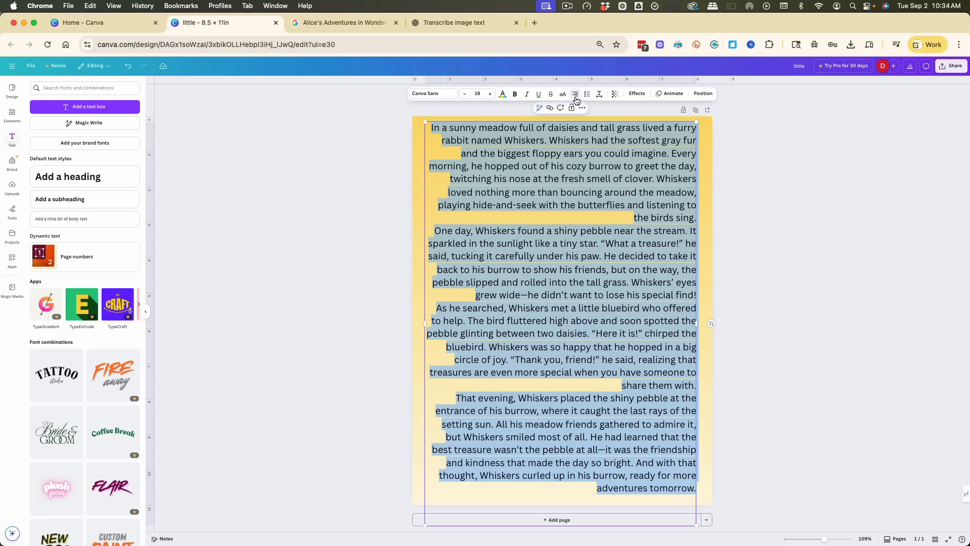
click(576, 99)
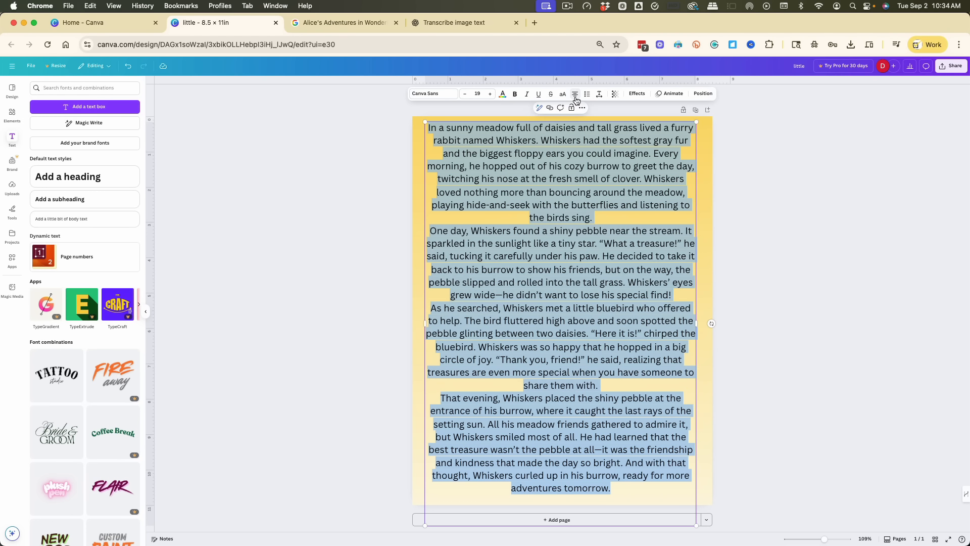
click(576, 99)
click(576, 100)
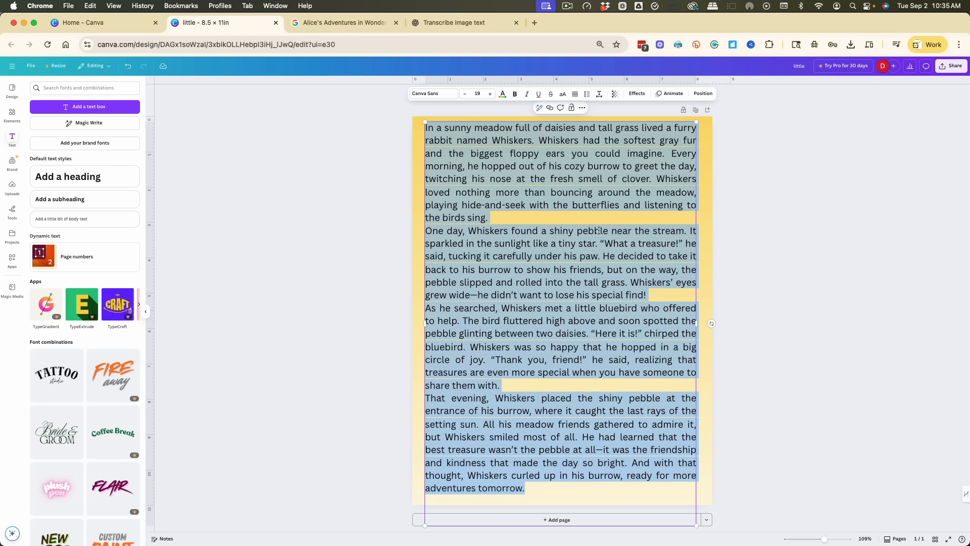
Remove the breaks between the four story paragraphs so the text runs as one continuous block with spaces between sentences.
click(428, 232)
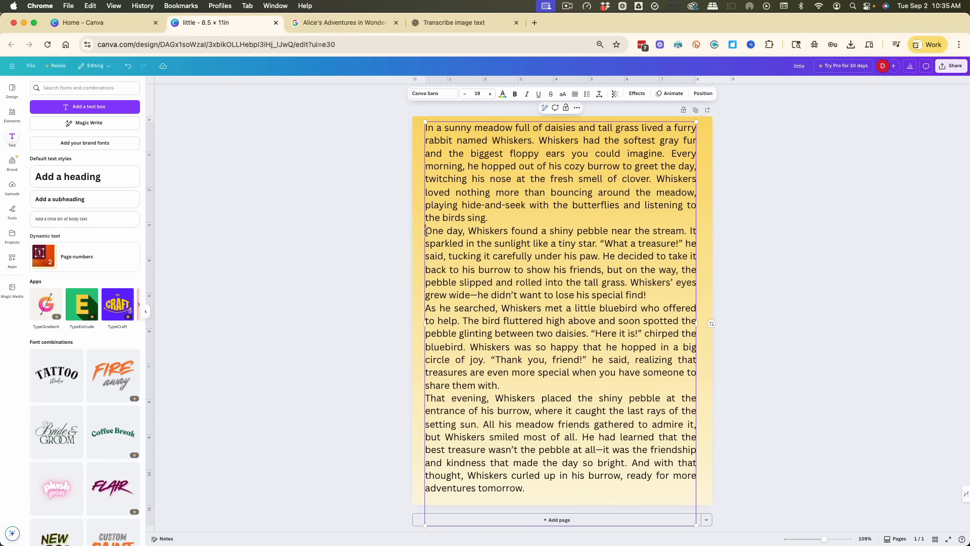
key(BackSpace)
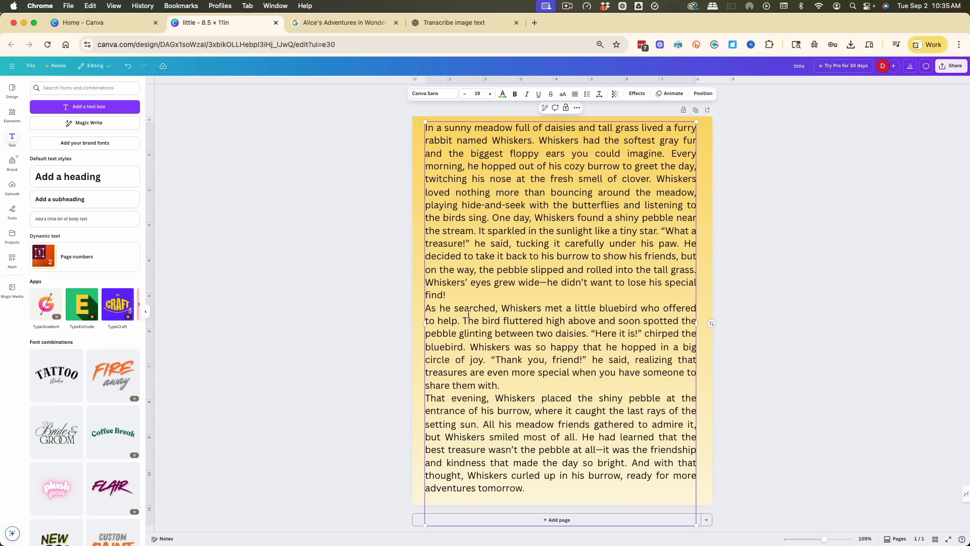
key(BackSpace)
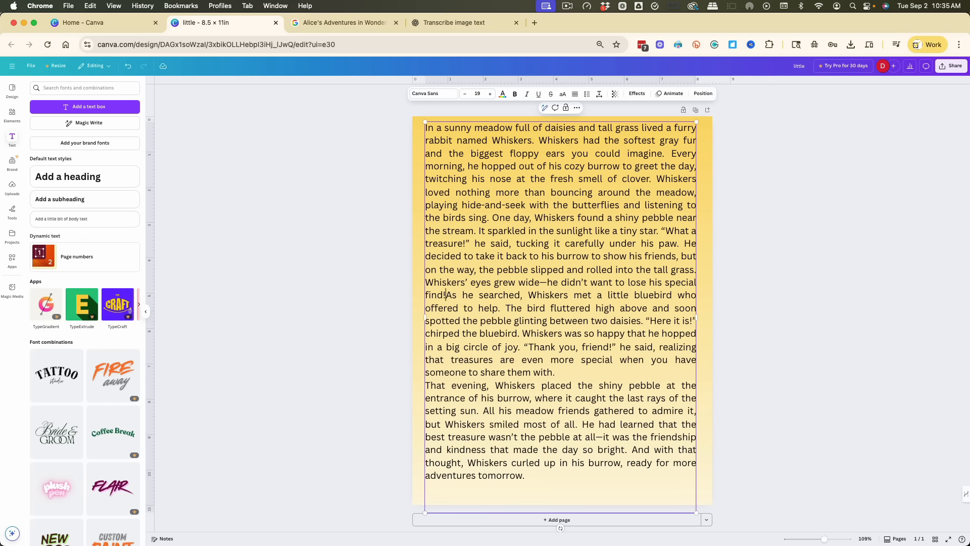
click(425, 387)
key(BackSpace)
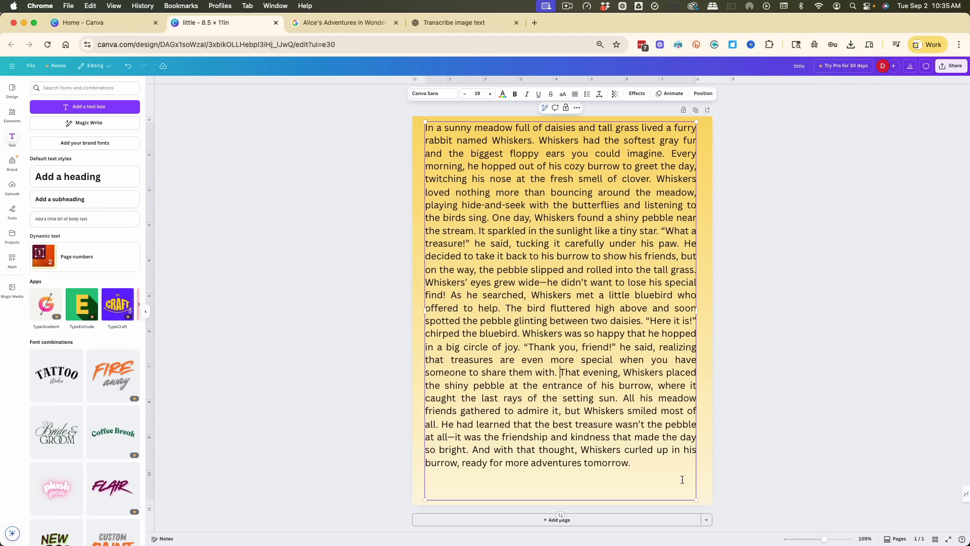
Set the whole story's font size to 20 and widen its text box almost to the page's right edge.
drag(646, 462, 427, 130)
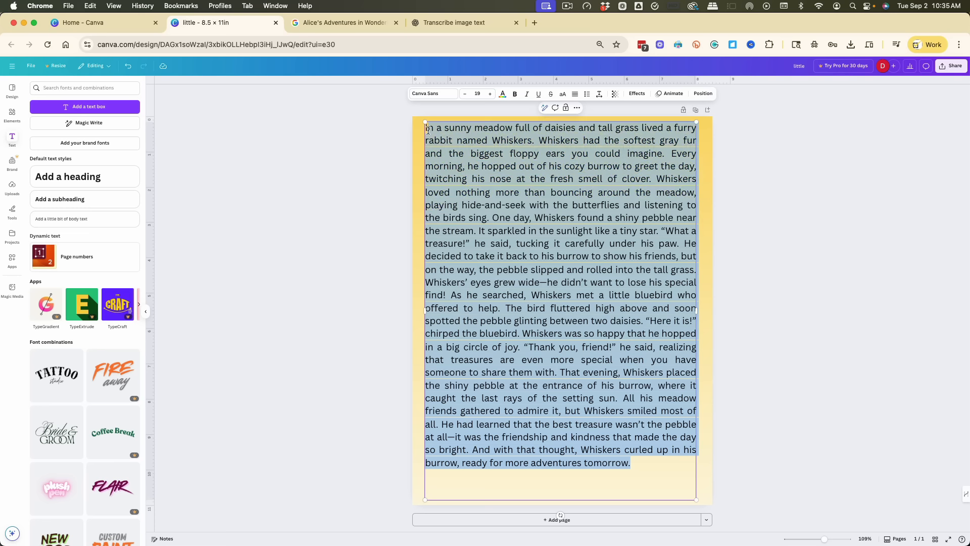
click(490, 95)
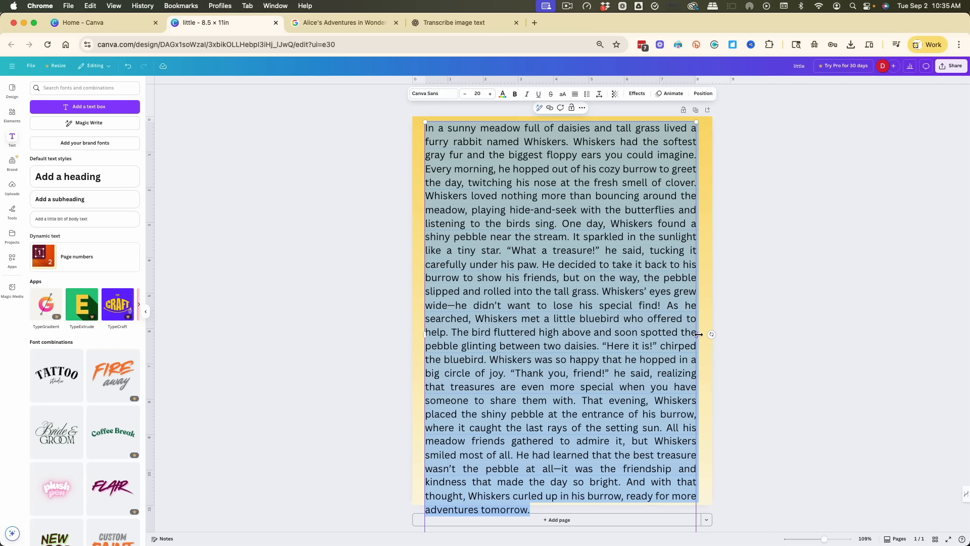
mouse_move(699, 334)
mouse_down()
mouse_move(795, 340)
mouse_move(709, 342)
mouse_up()
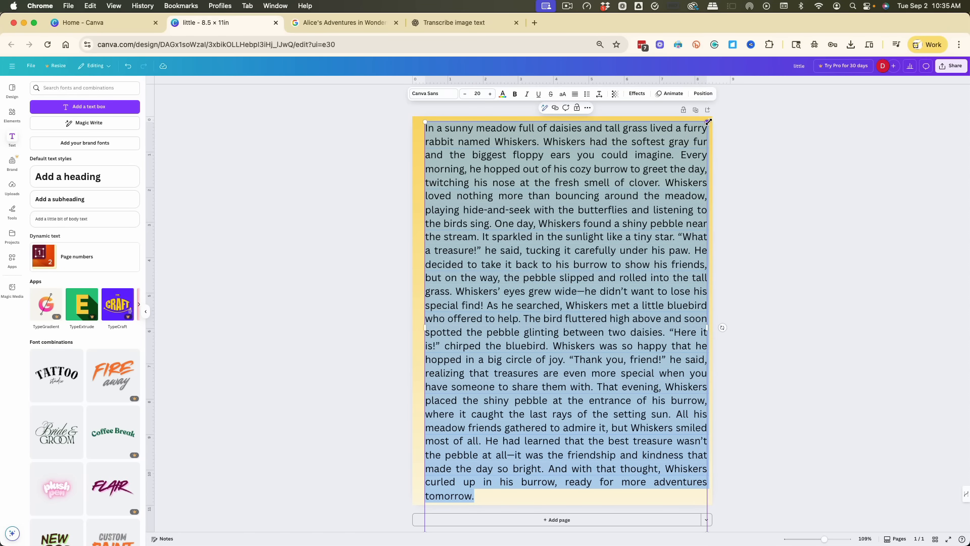
Scale the text box until the font size is 20.3, then extend it to the page's left edge and shift it slightly down.
mouse_move(709, 122)
mouse_down()
mouse_move(685, 166)
mouse_move(632, 217)
mouse_move(717, 122)
mouse_move(675, 201)
mouse_move(586, 309)
mouse_move(725, 98)
mouse_move(705, 127)
mouse_move(709, 115)
mouse_up()
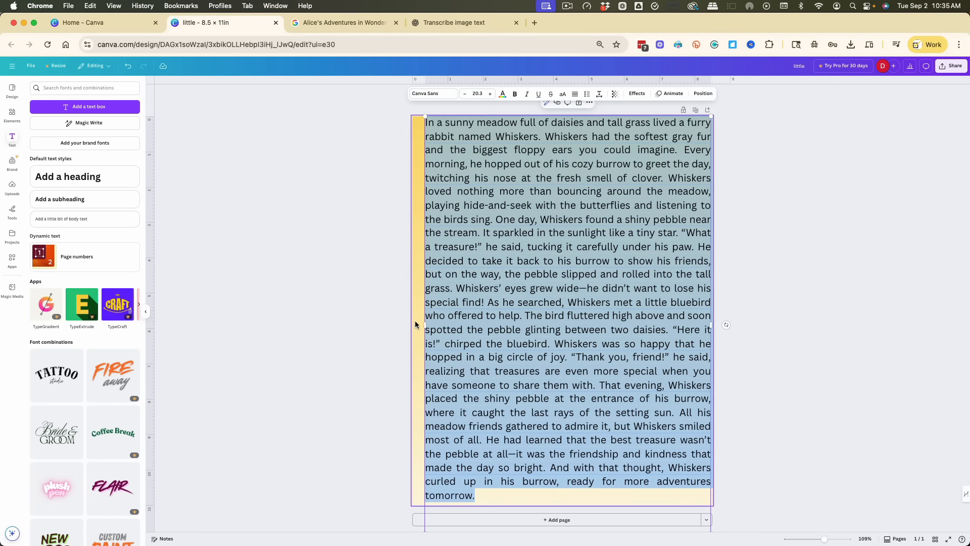
drag(424, 325, 413, 326)
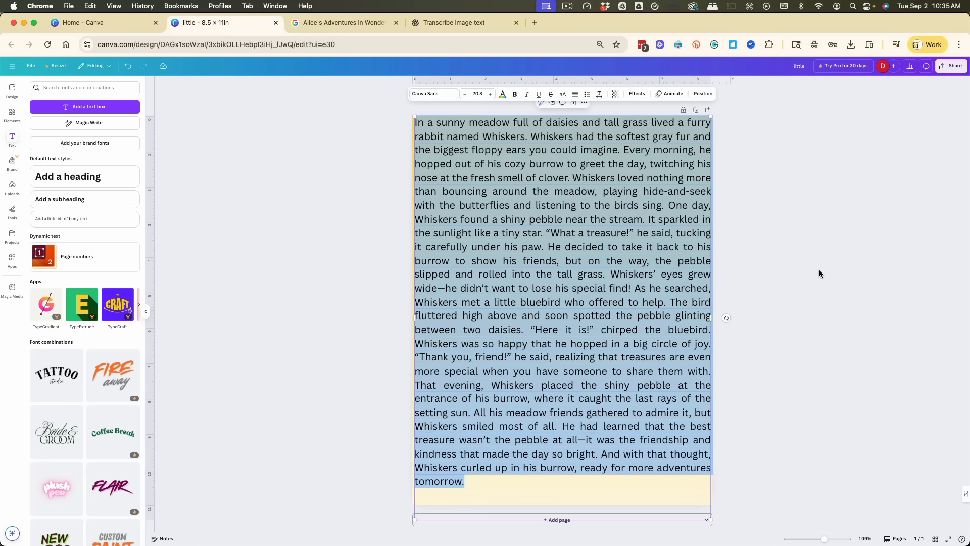
key(Escape)
drag(696, 265, 693, 273)
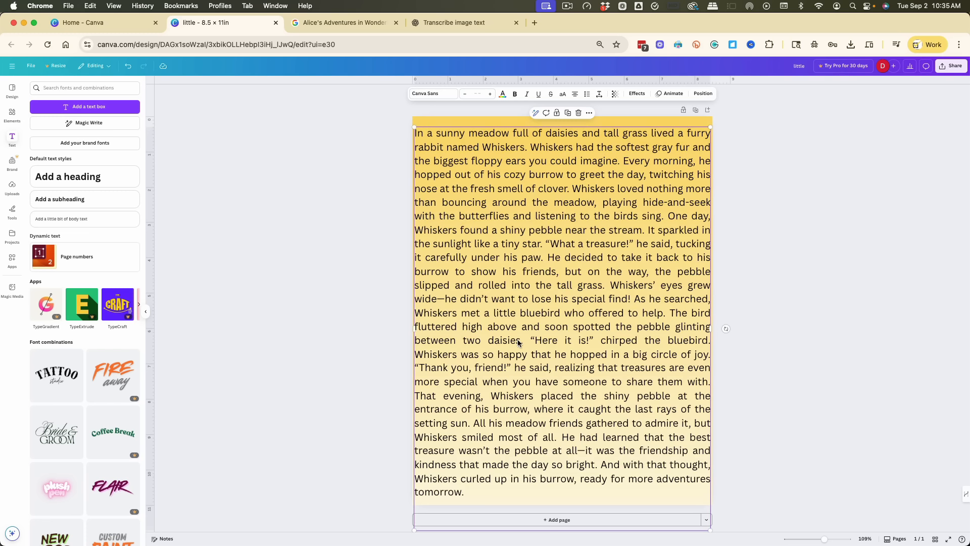
Select the entire story text and filter the available fonts to free ones only.
double_click(428, 135)
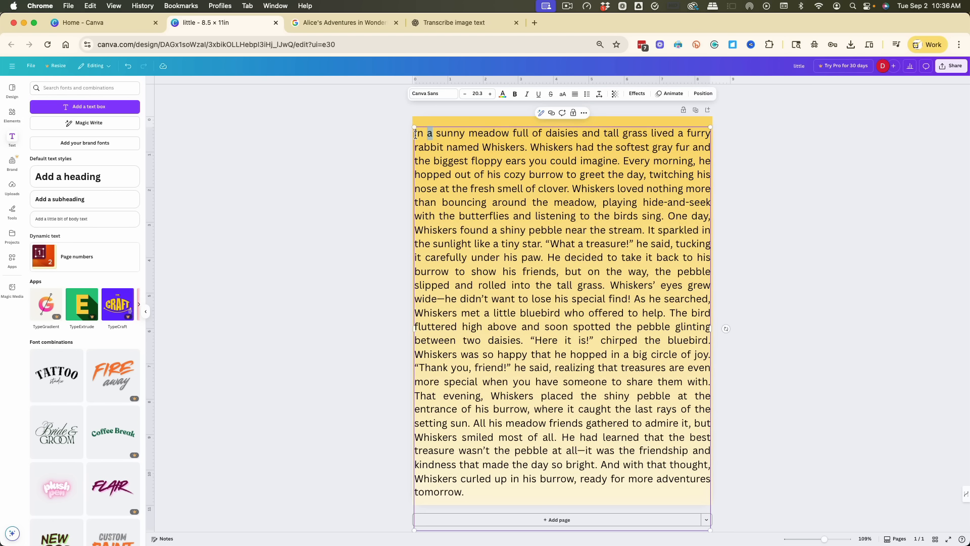
drag(415, 135, 558, 515)
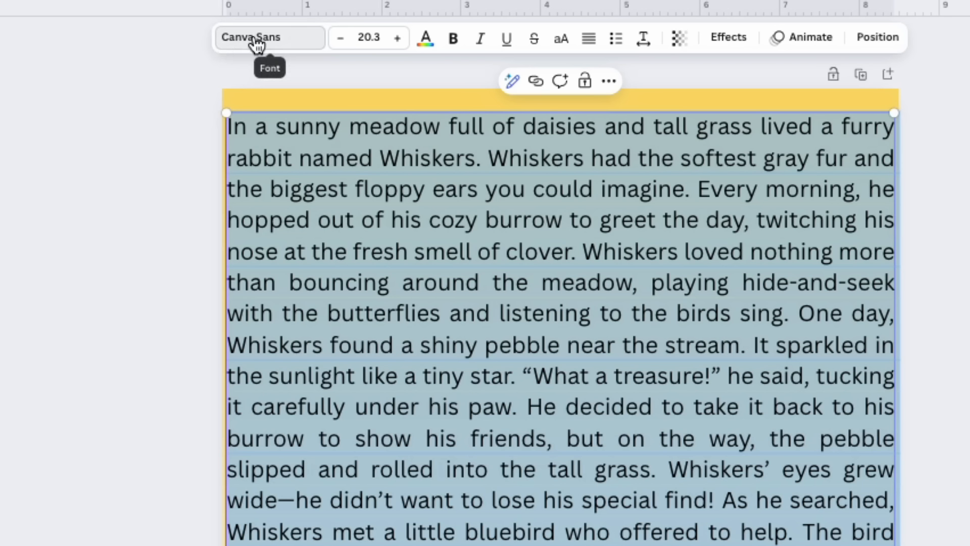
click(256, 45)
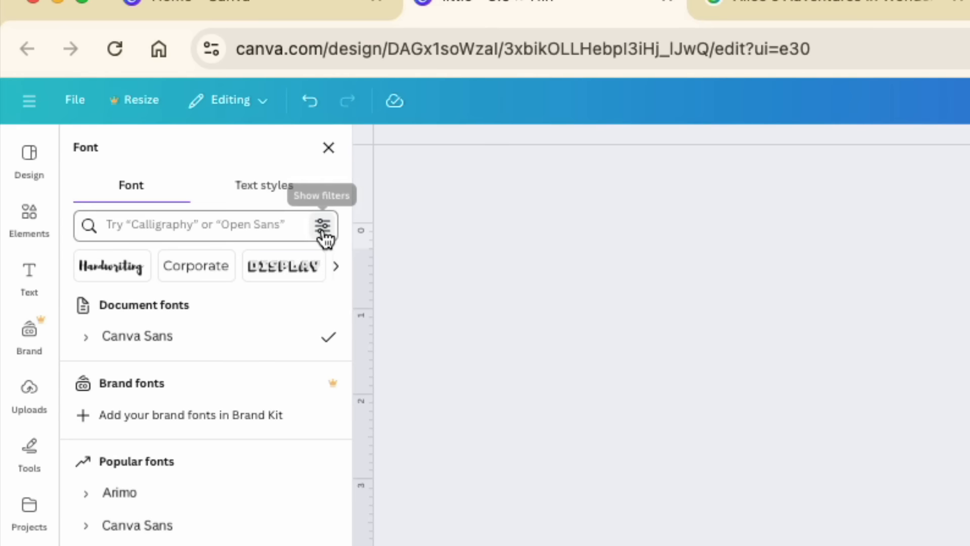
click(133, 118)
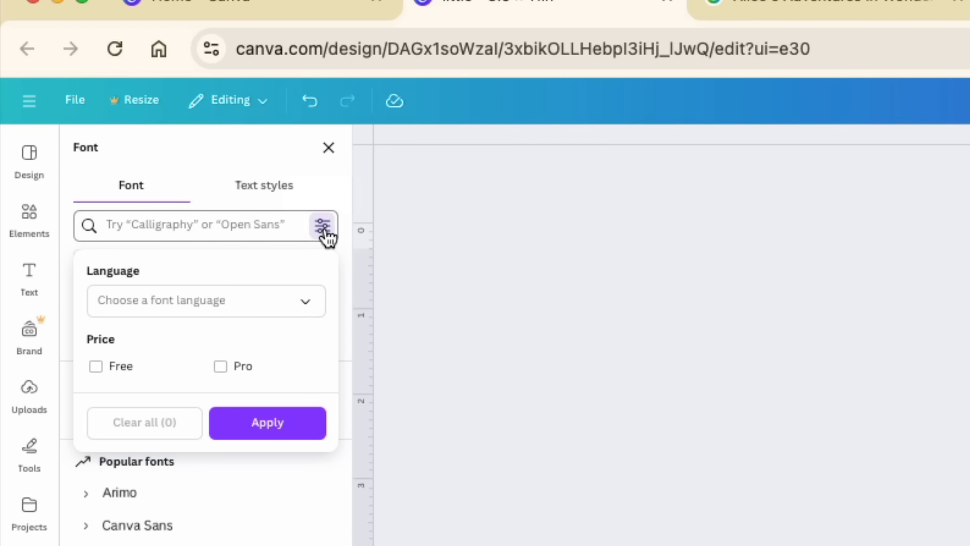
click(120, 367)
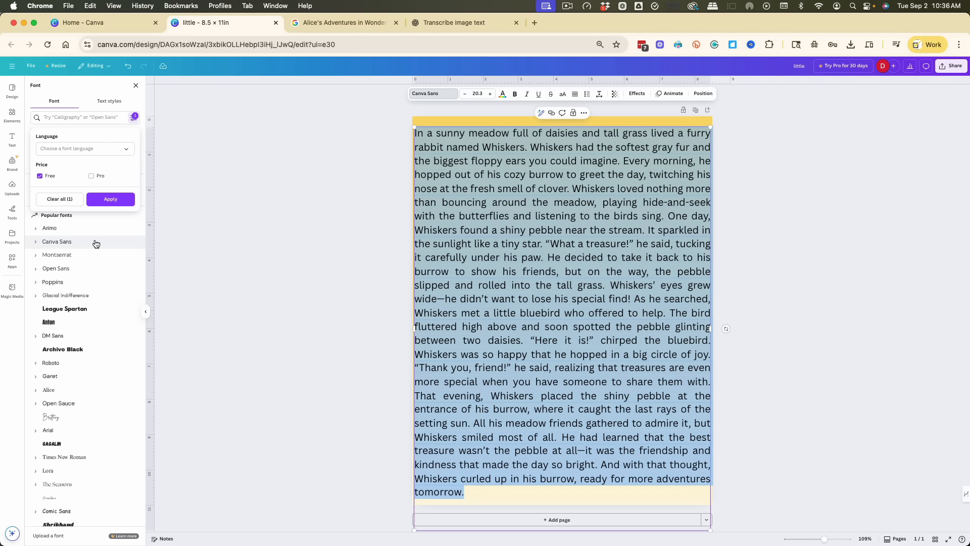
click(106, 199)
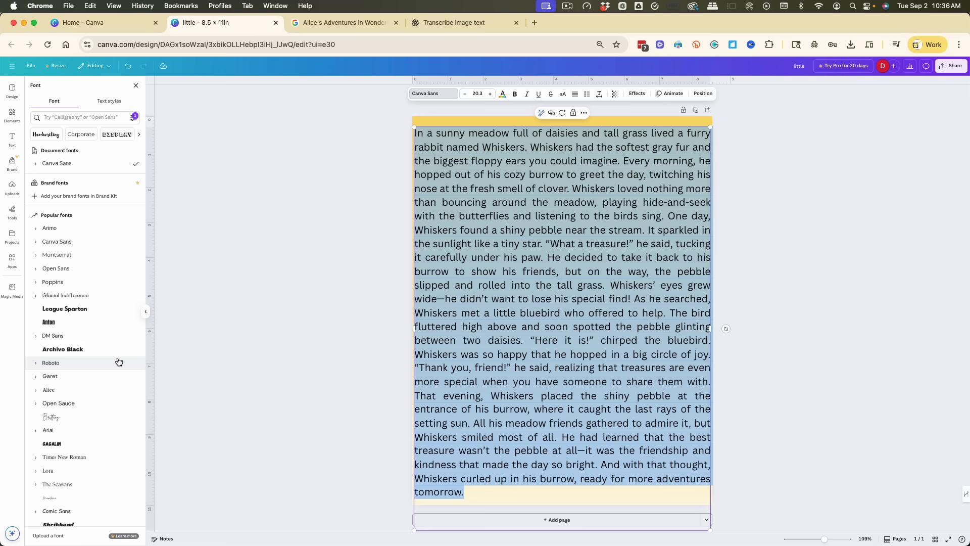
Try the fonts The Seasons, Playfair Display and Schoolbell on the whole story text.
scroll(118, 361, down, 5)
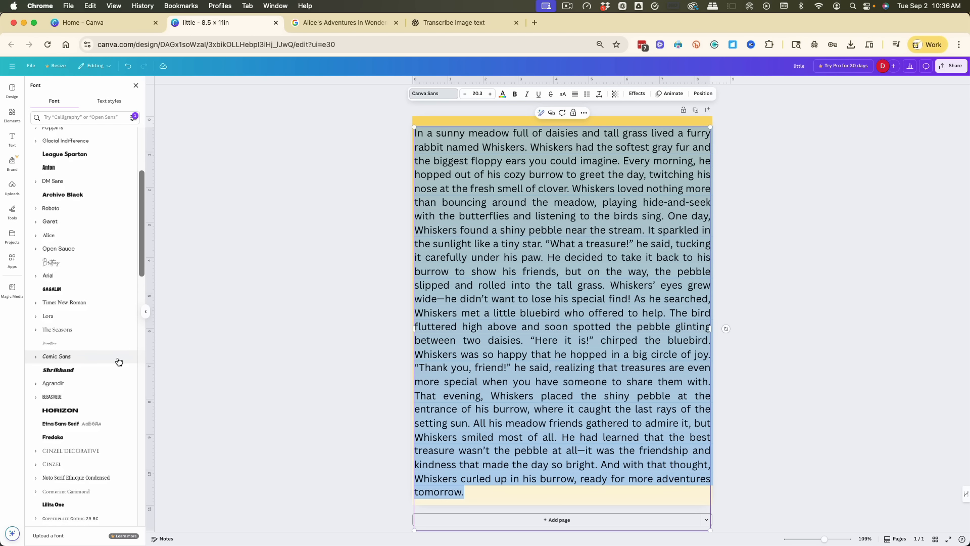
click(55, 333)
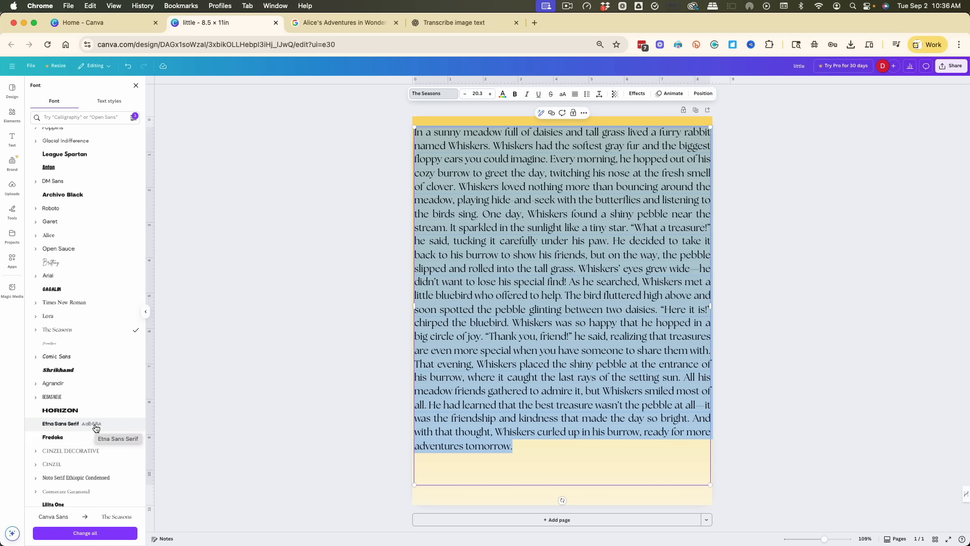
scroll(97, 430, down, 4)
scroll(103, 437, down, 7)
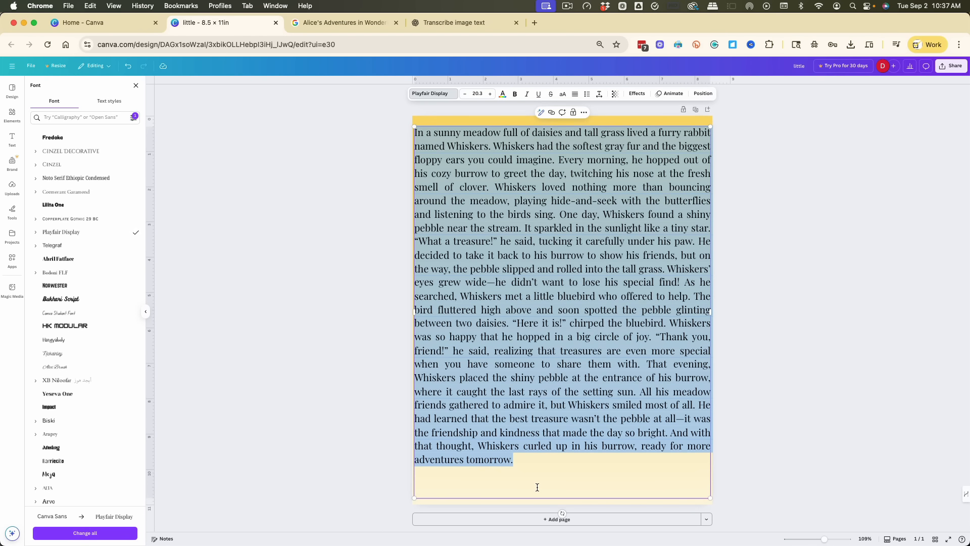
scroll(121, 457, down, 8)
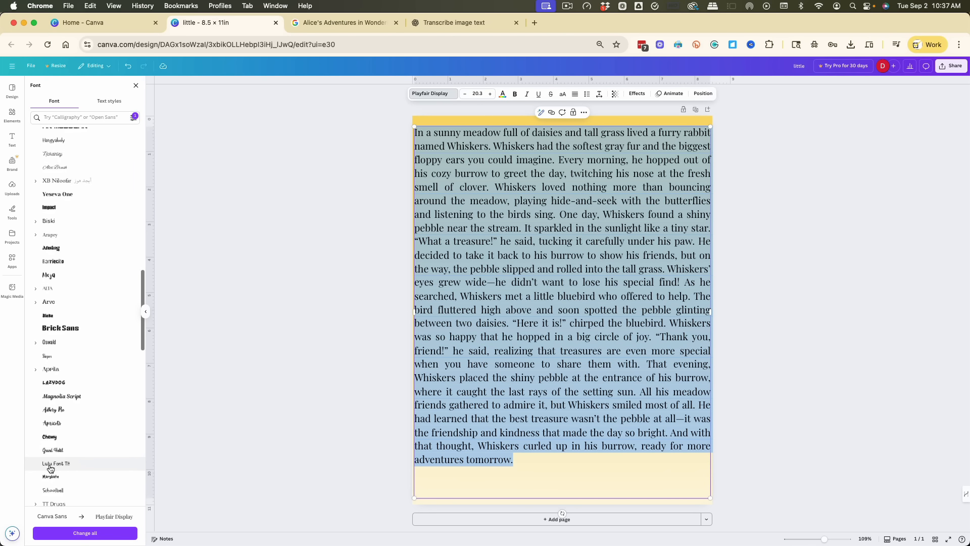
click(64, 495)
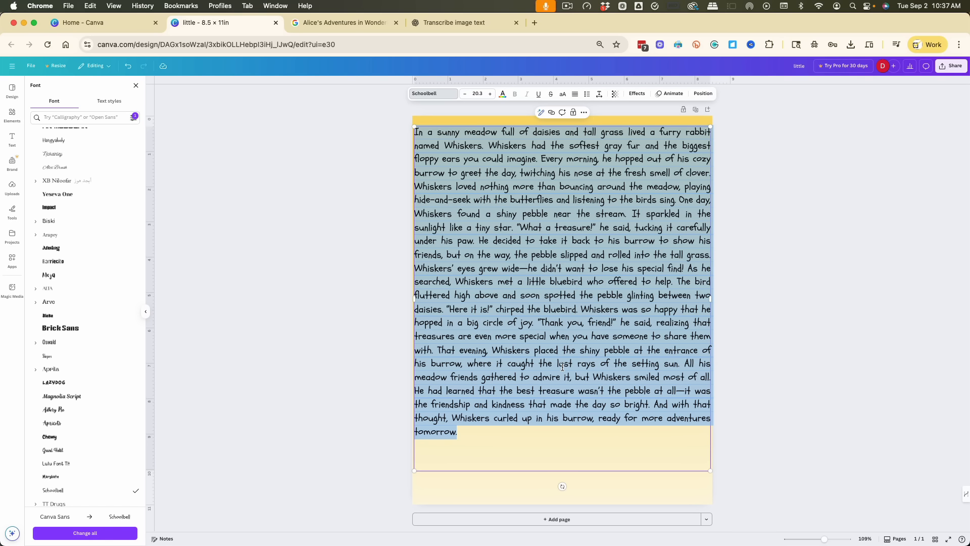
Browse the font categories and try the Libra Serif Modern font from the Serif category on the story text.
click(53, 117)
scroll(55, 181, up, 10)
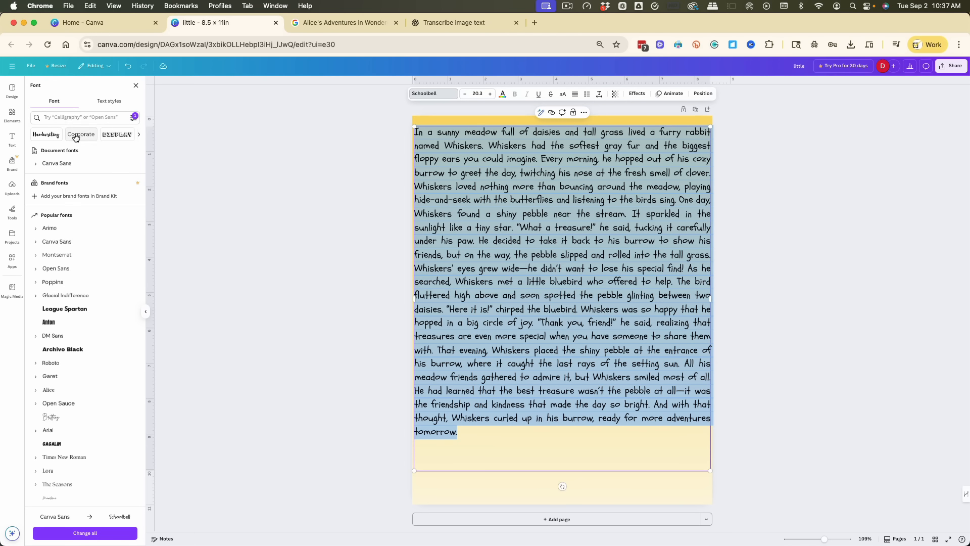
click(139, 134)
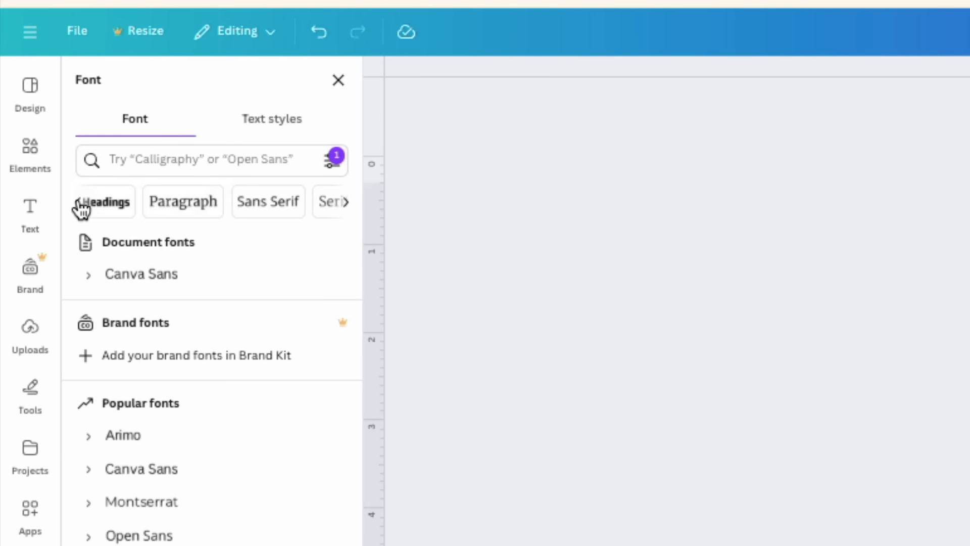
click(31, 134)
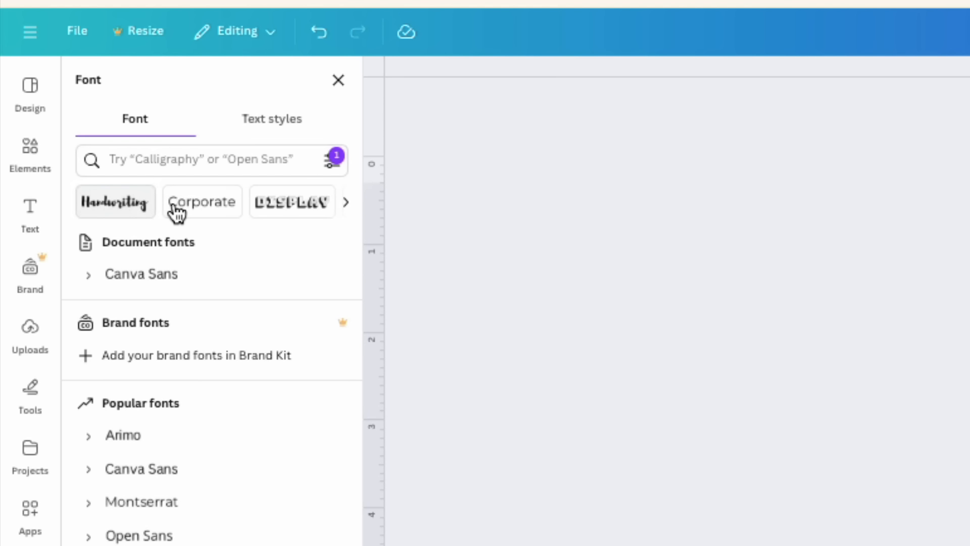
click(346, 207)
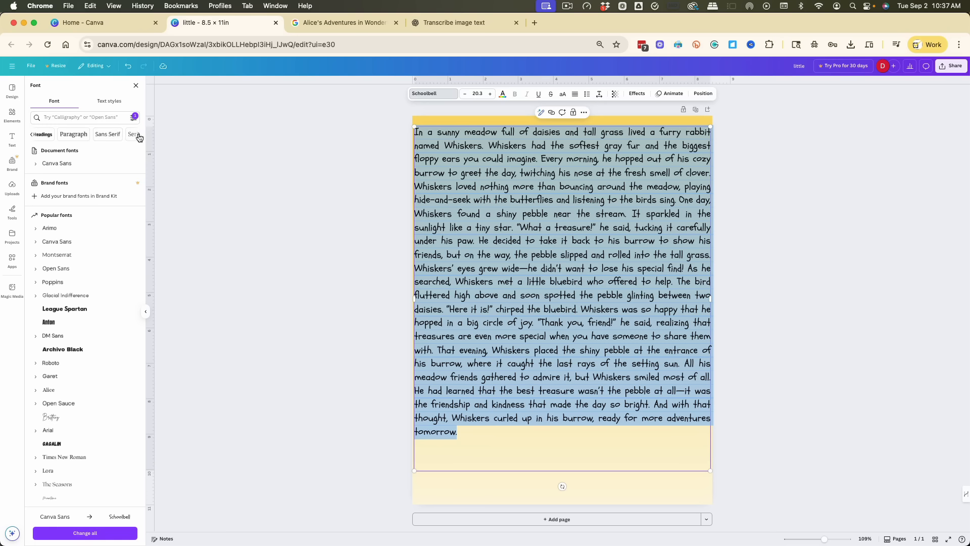
click(138, 135)
click(38, 135)
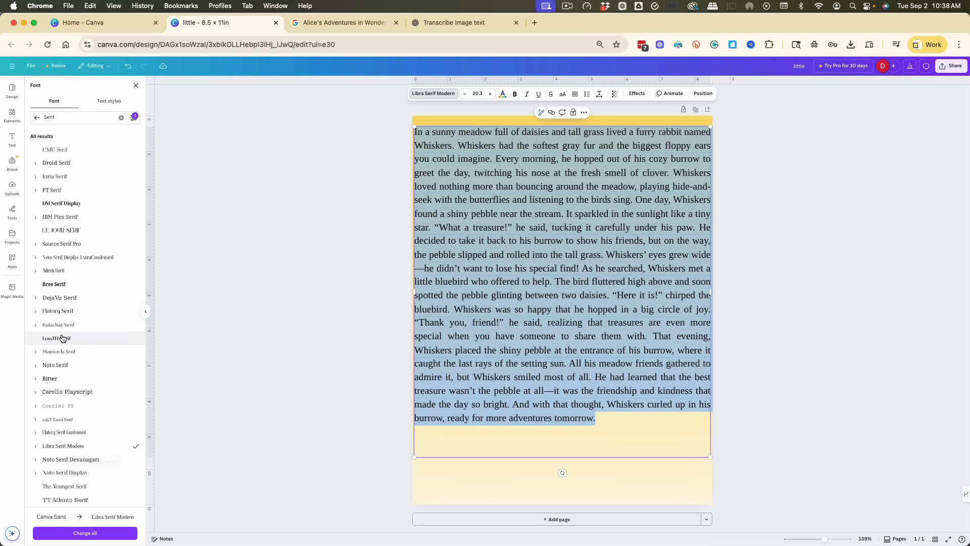
scroll(64, 334, down, 3)
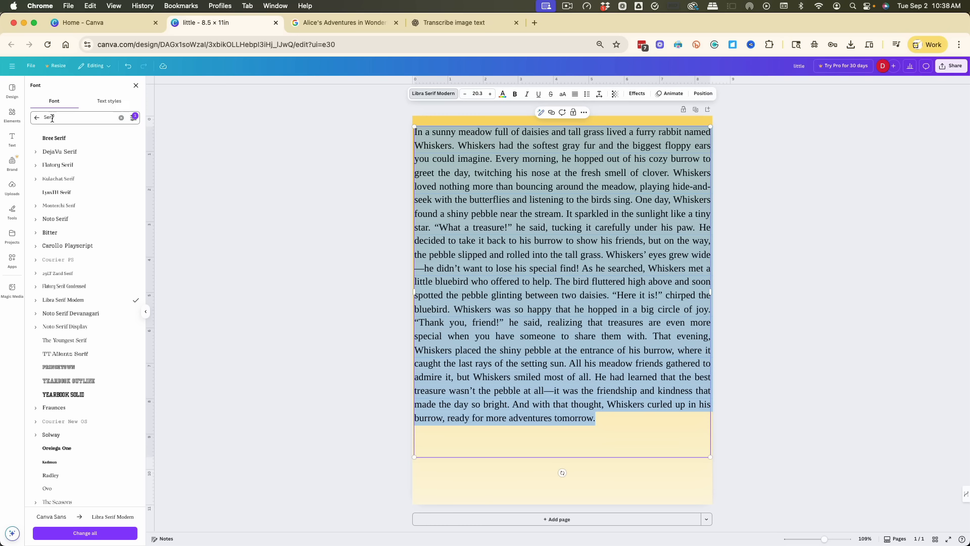
Search the fonts for typewriter and apply True Typewriter to the story text, keeping the free-only filter.
click(122, 117)
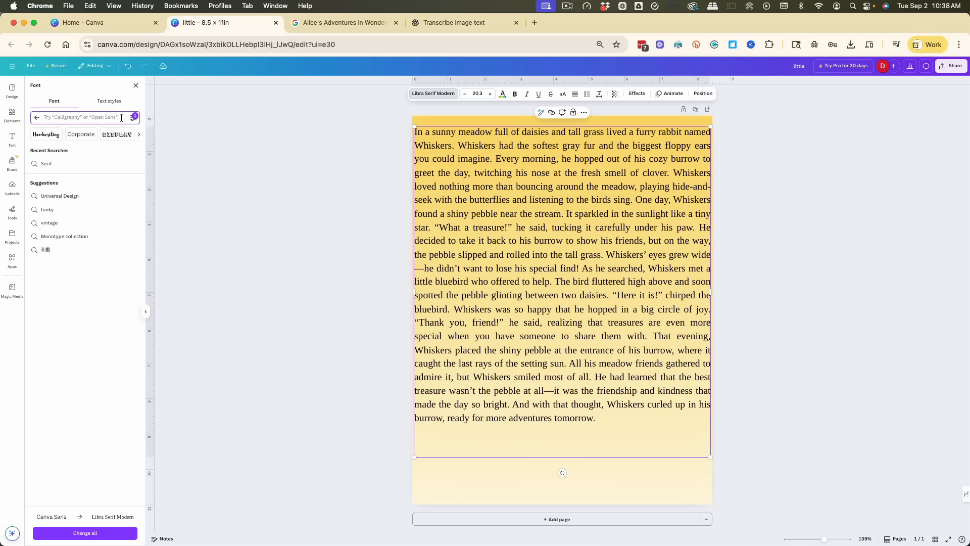
text(type)
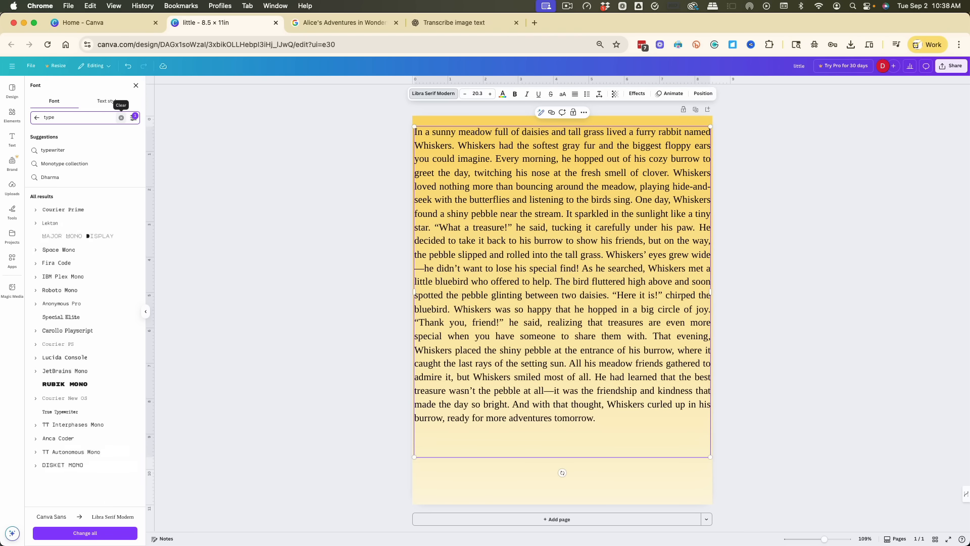
click(126, 150)
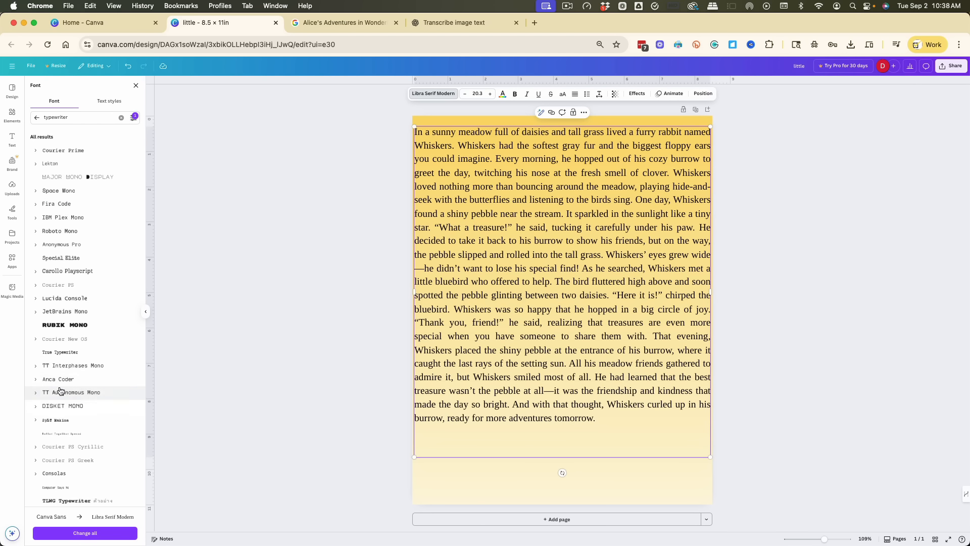
click(62, 353)
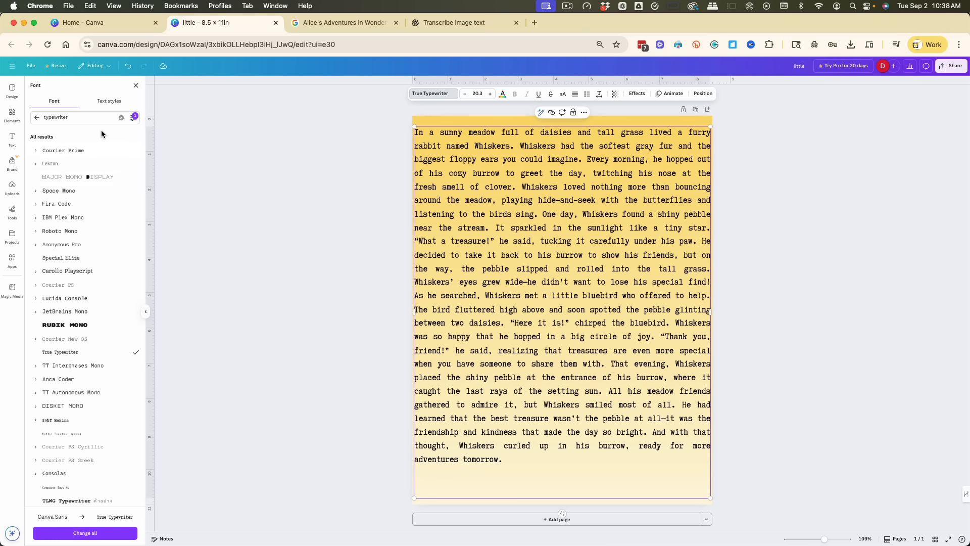
click(134, 119)
click(101, 200)
Narrow the story's text box slightly from its right side and set the whole text's font size to 21.3.
drag(711, 312, 700, 319)
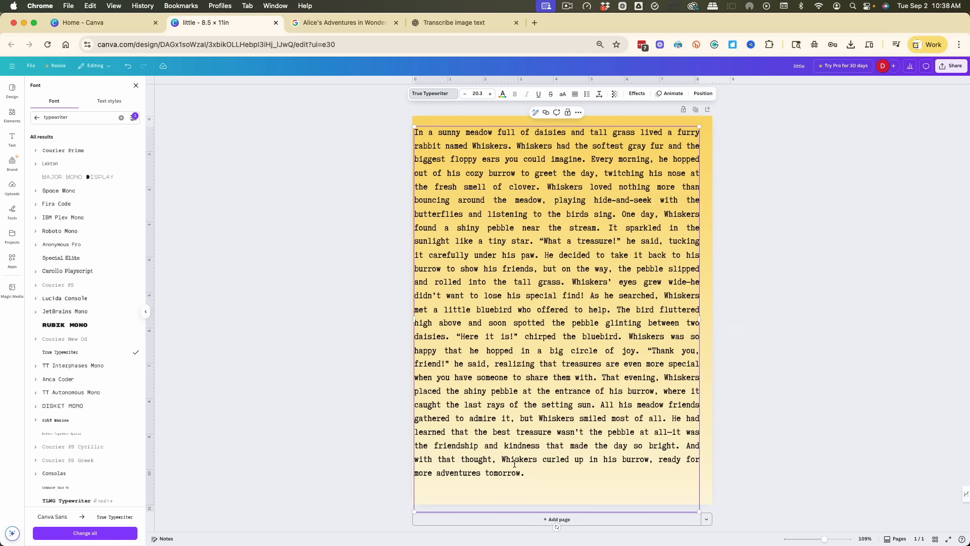
drag(541, 473, 417, 130)
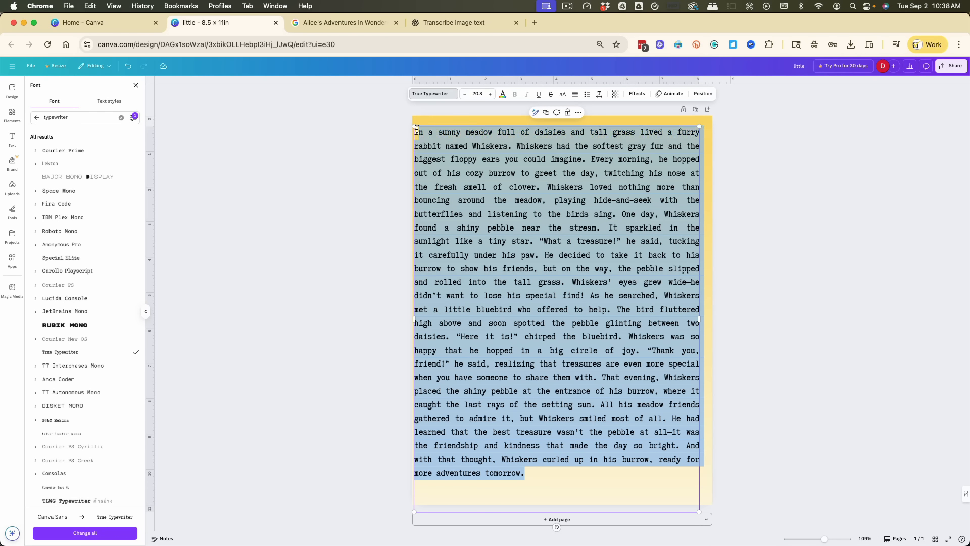
click(490, 94)
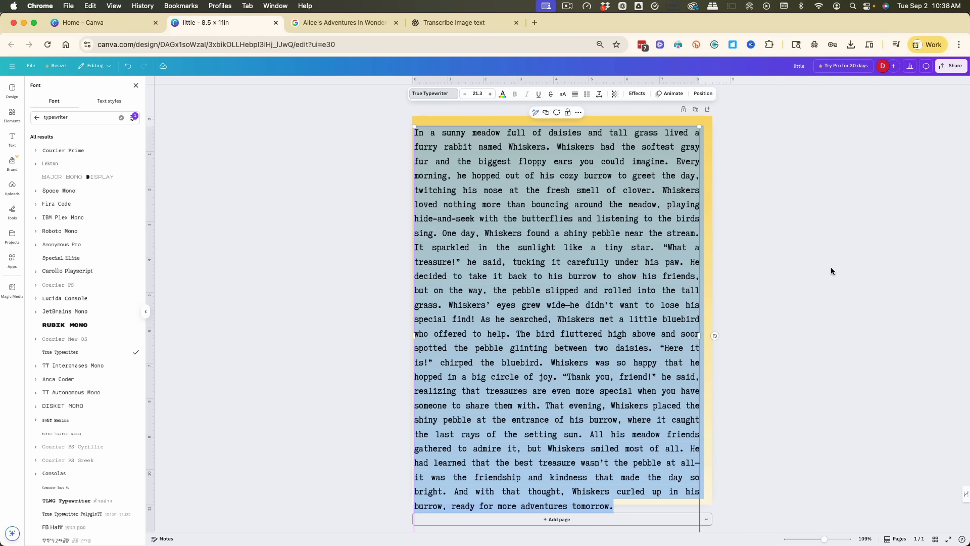
key(Escape)
key(Escape)
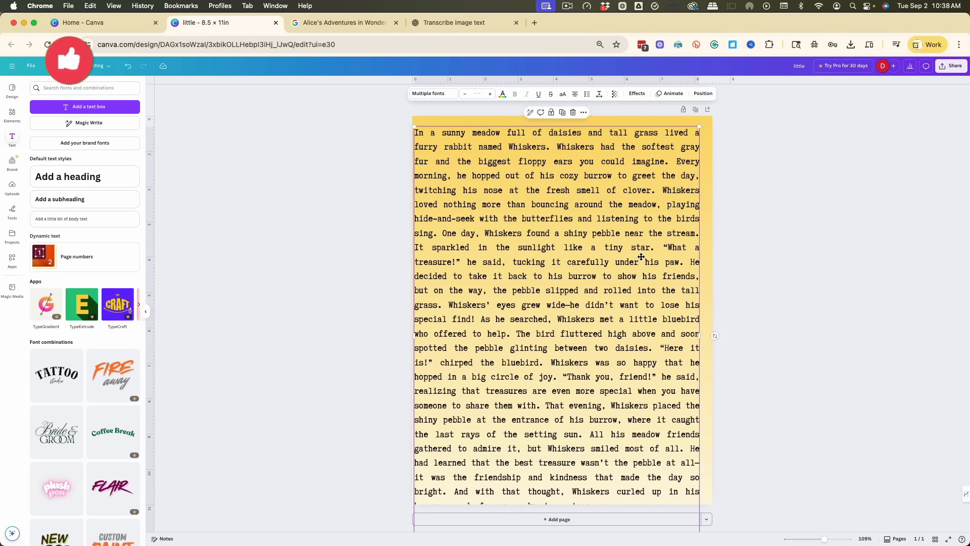
Move the story's text box partly off the page's right side to clear the left part of the background.
drag(641, 257, 643, 251)
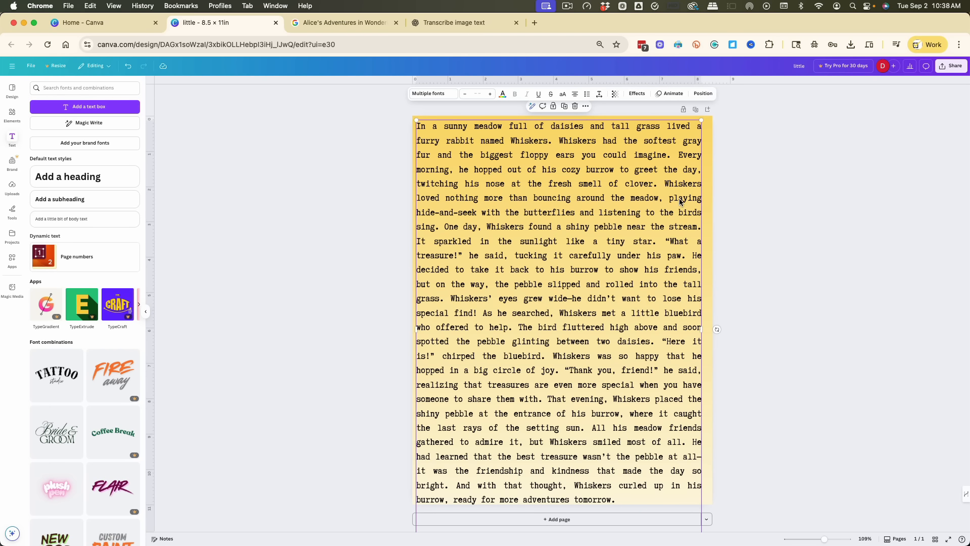
mouse_move(681, 202)
mouse_down()
mouse_move(895, 188)
mouse_move(884, 200)
mouse_move(672, 194)
mouse_move(686, 200)
mouse_up()
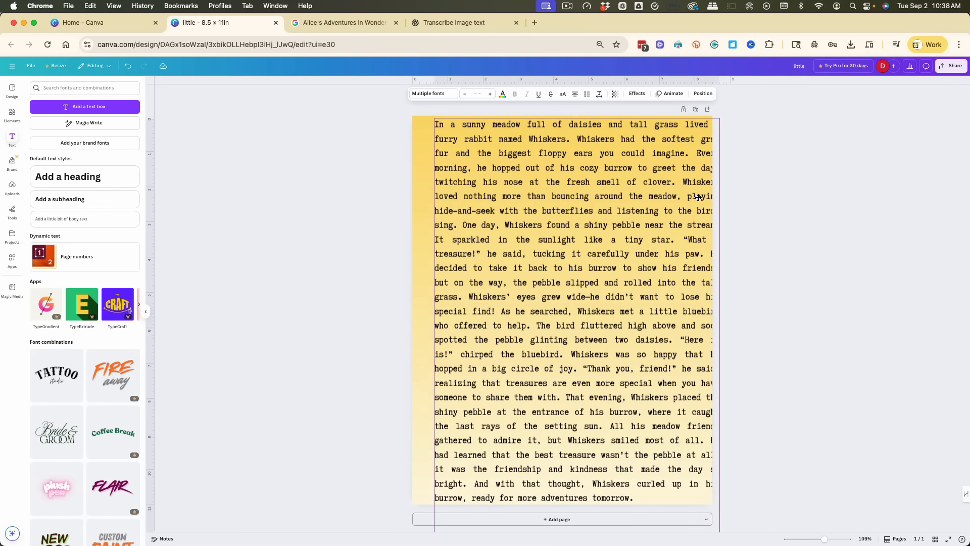
drag(495, 153, 602, 153)
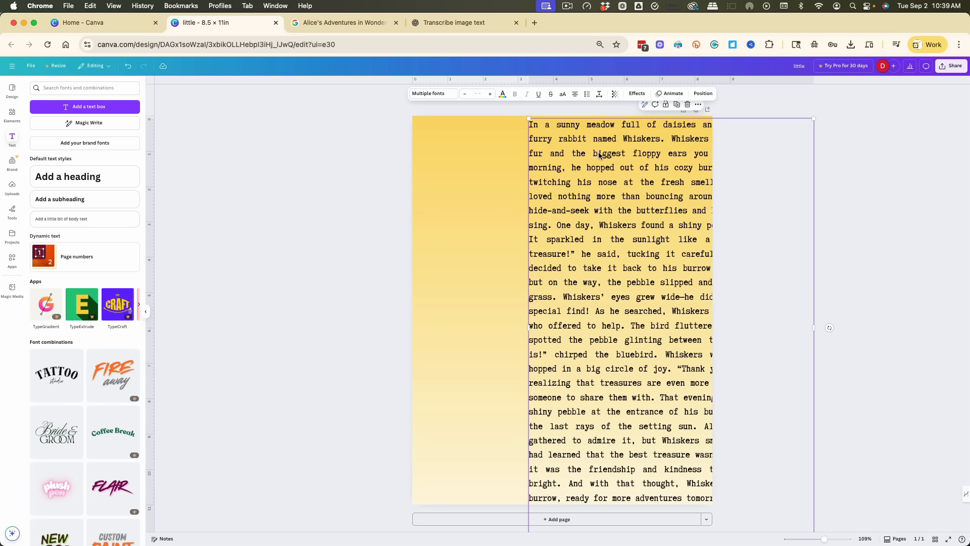
drag(600, 157, 672, 165)
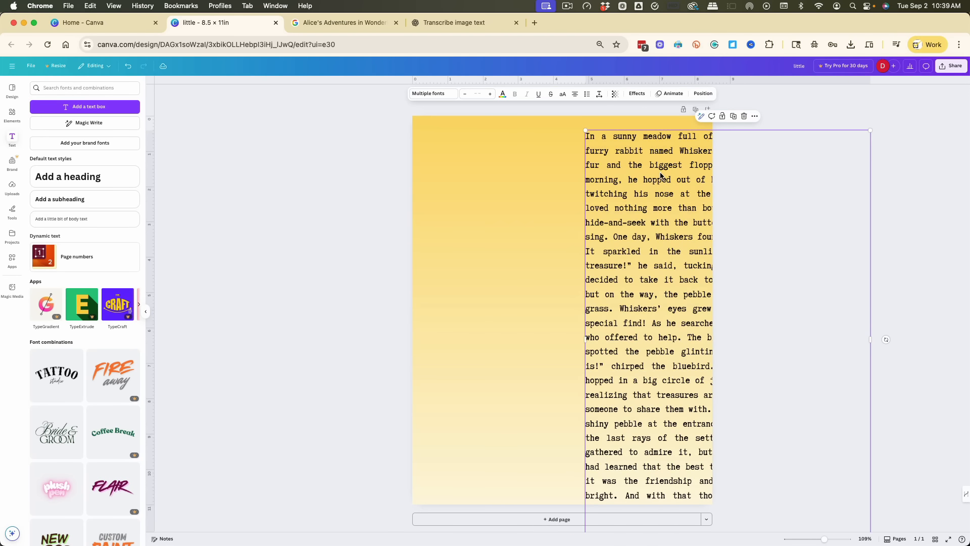
click(471, 150)
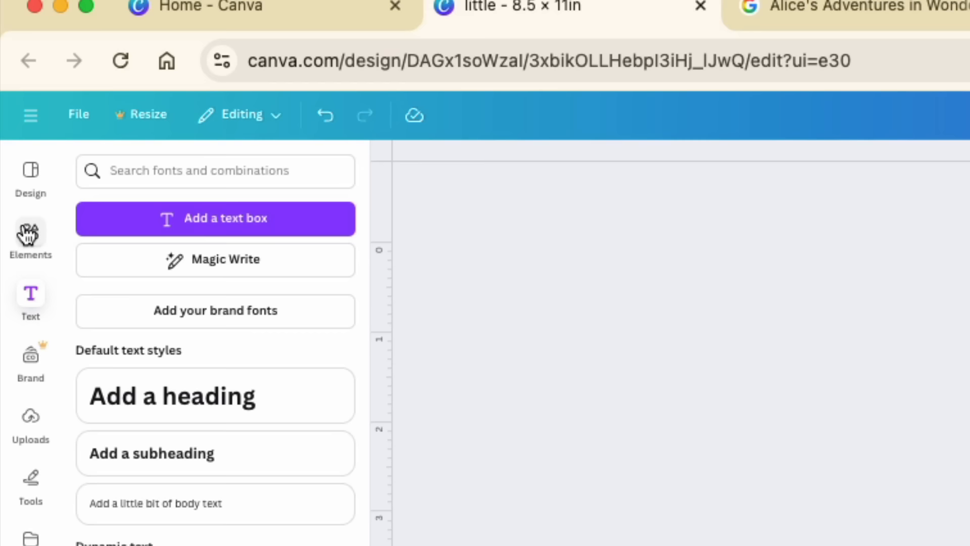
Search the elements for old paper and show all the matching graphics.
click(27, 234)
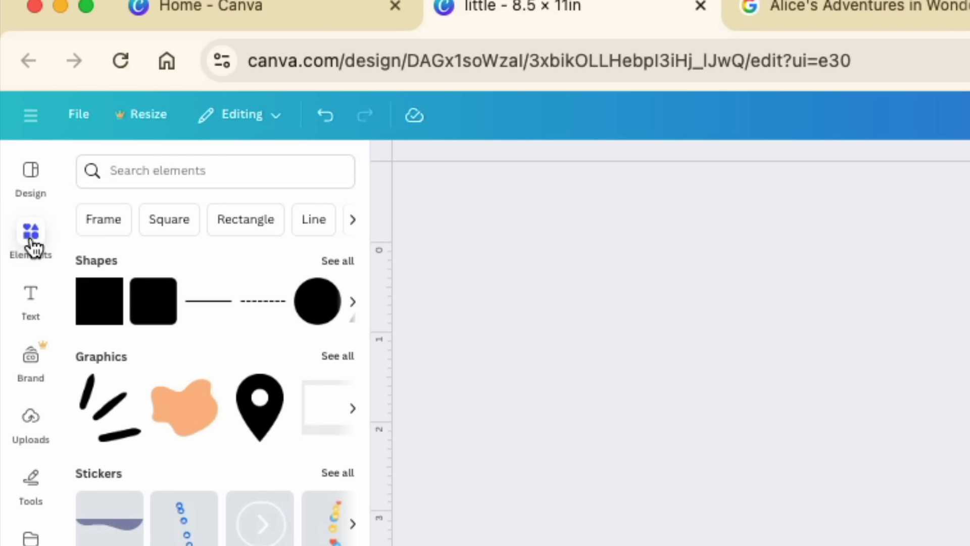
click(154, 172)
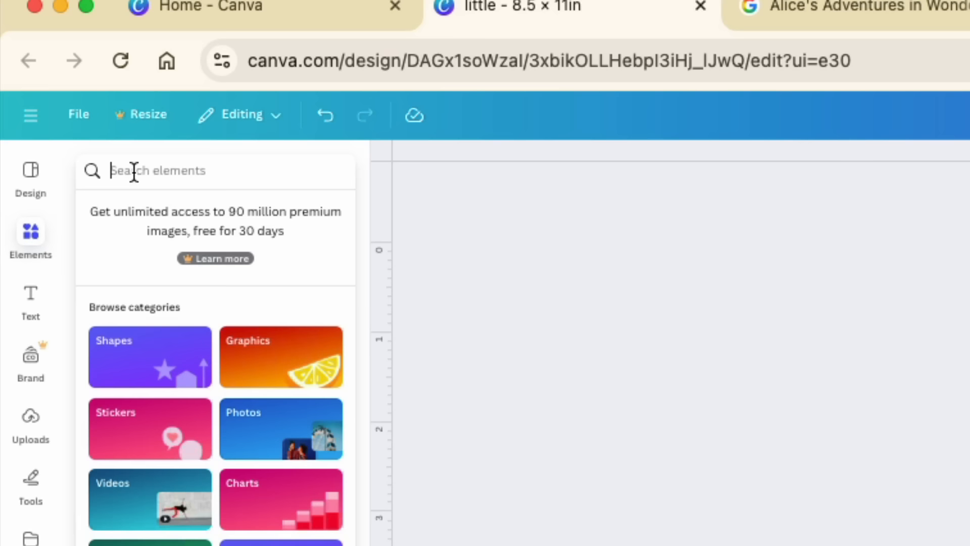
text(old paper)
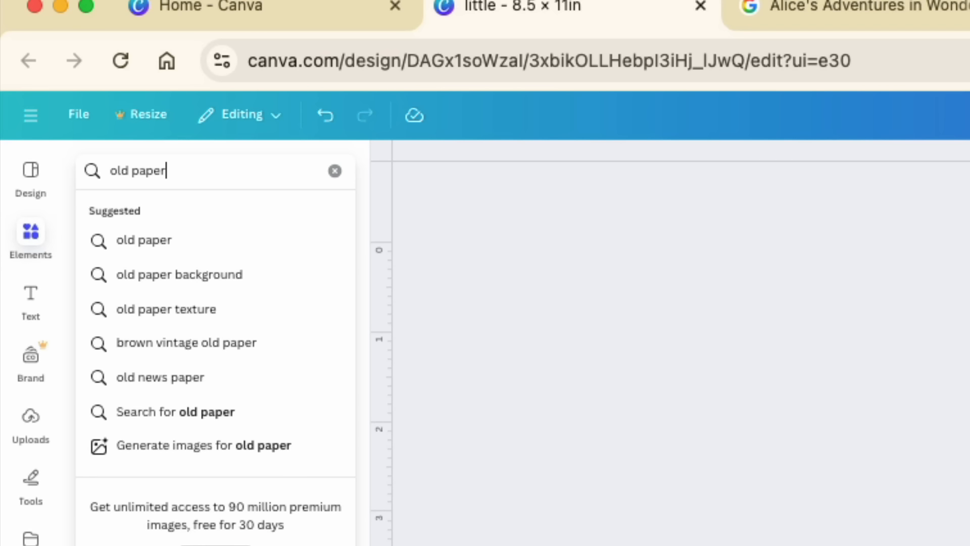
key(Return)
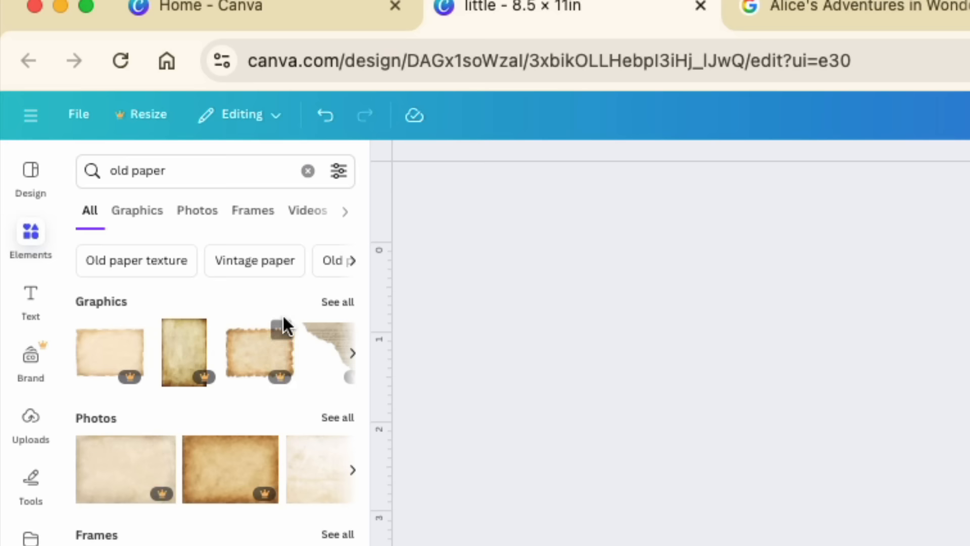
click(339, 172)
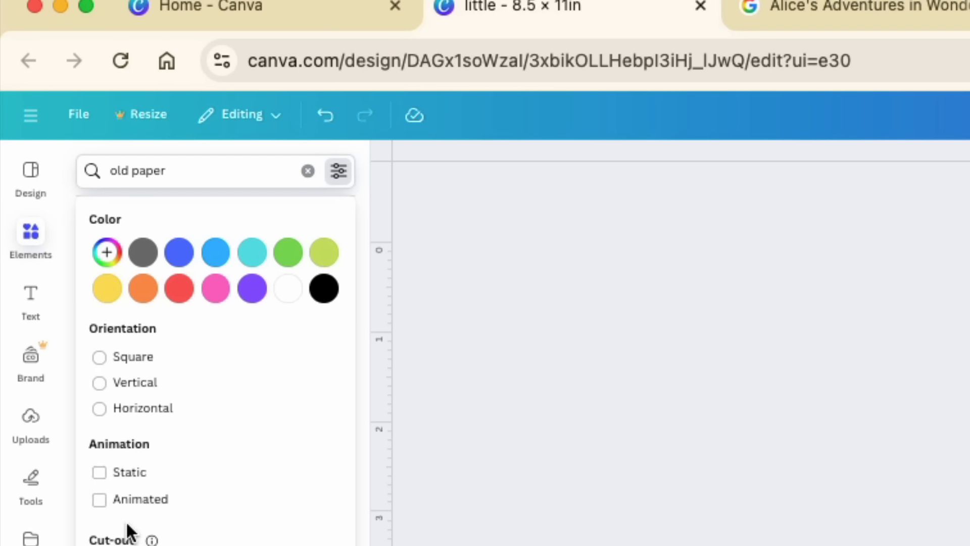
click(340, 177)
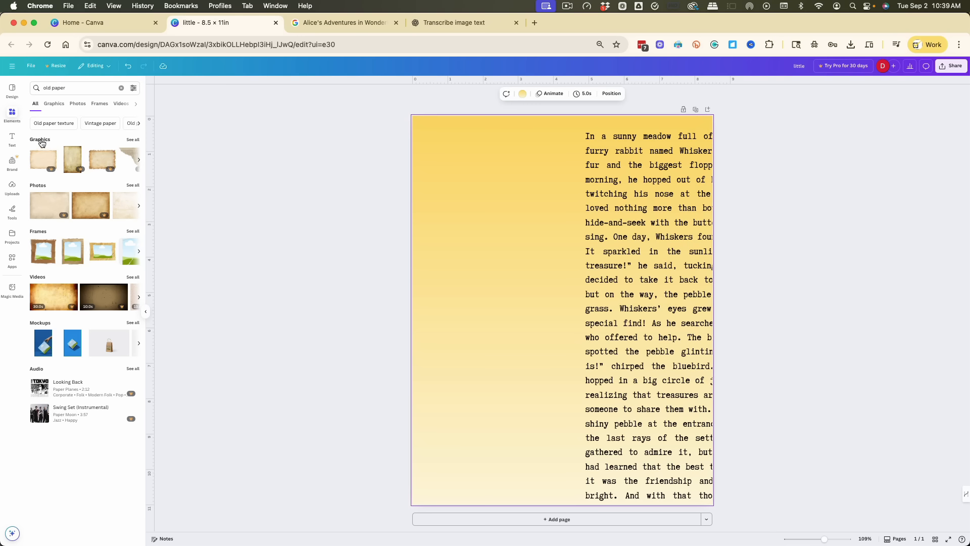
click(129, 141)
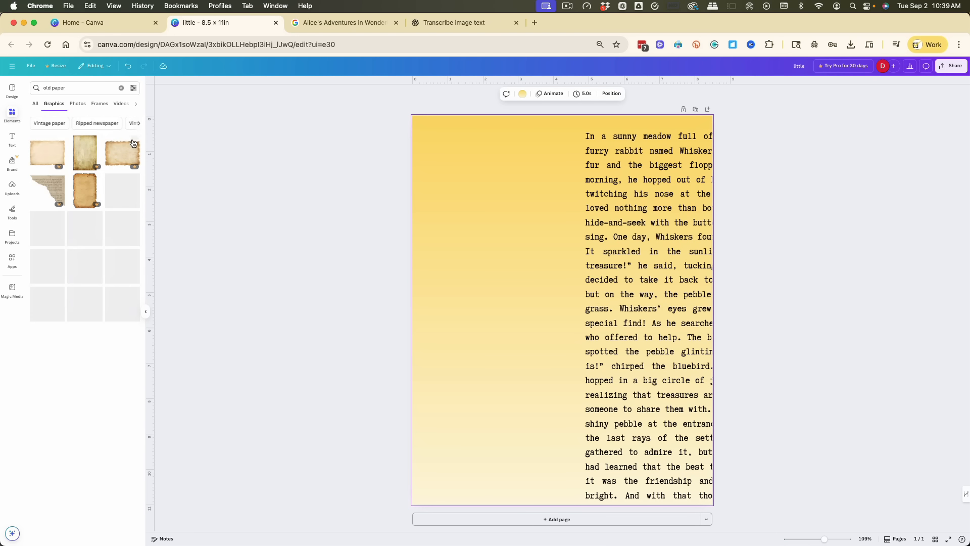
click(127, 90)
click(134, 88)
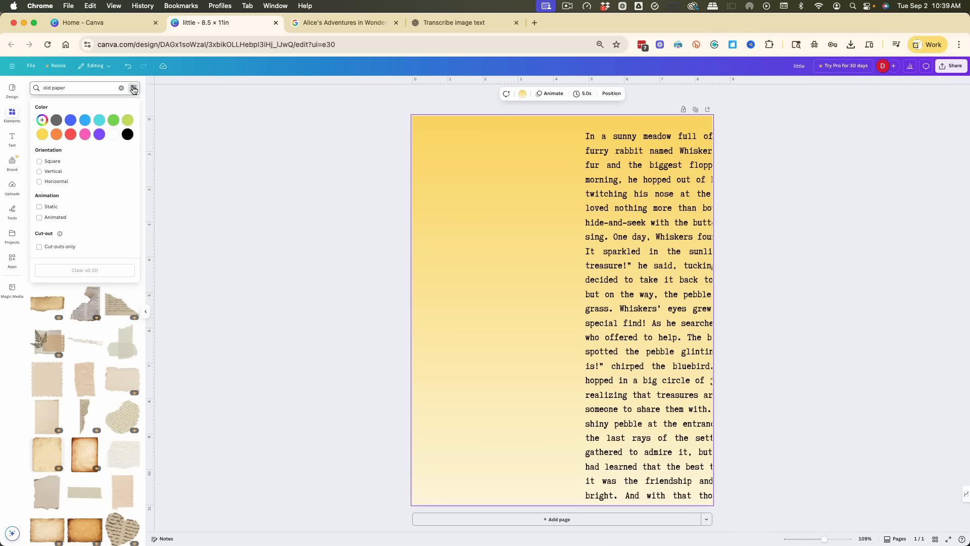
click(82, 85)
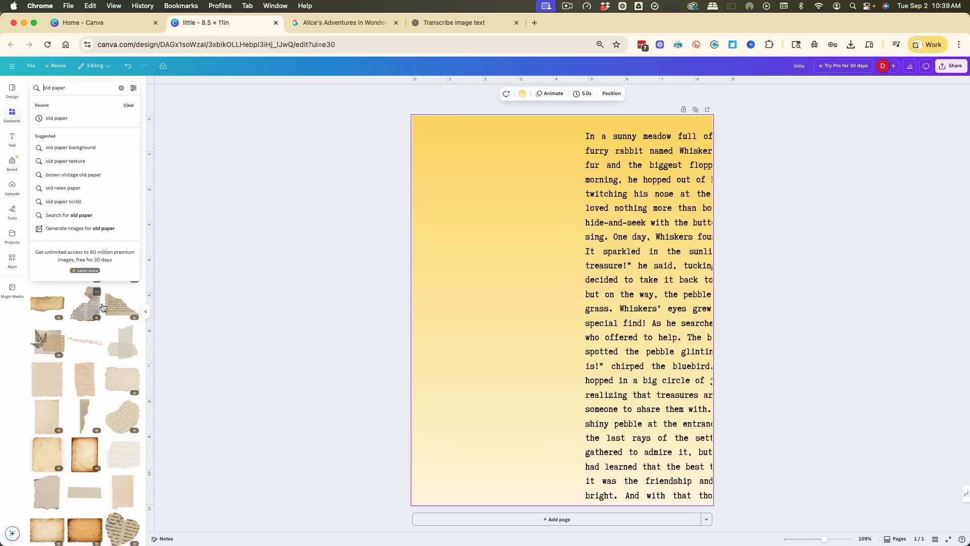
click(121, 314)
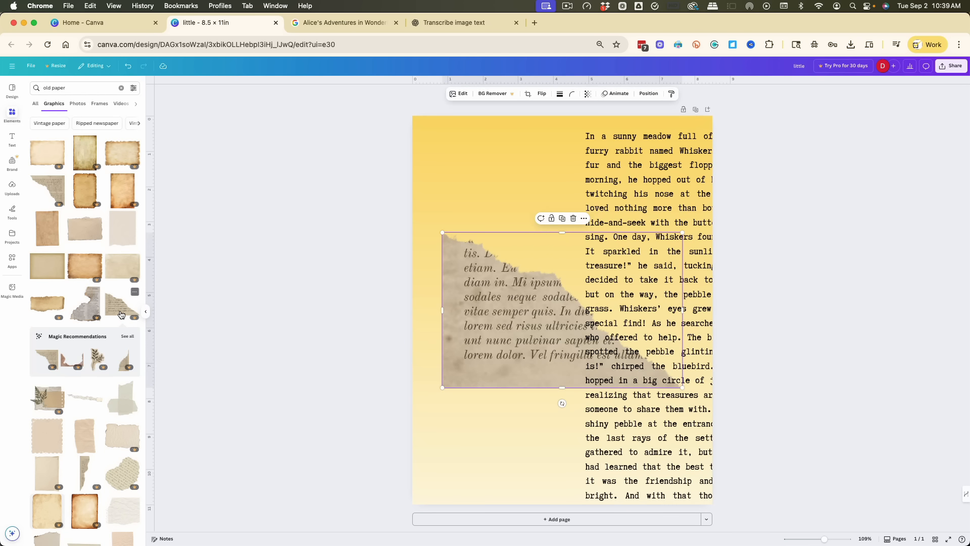
key(Delete)
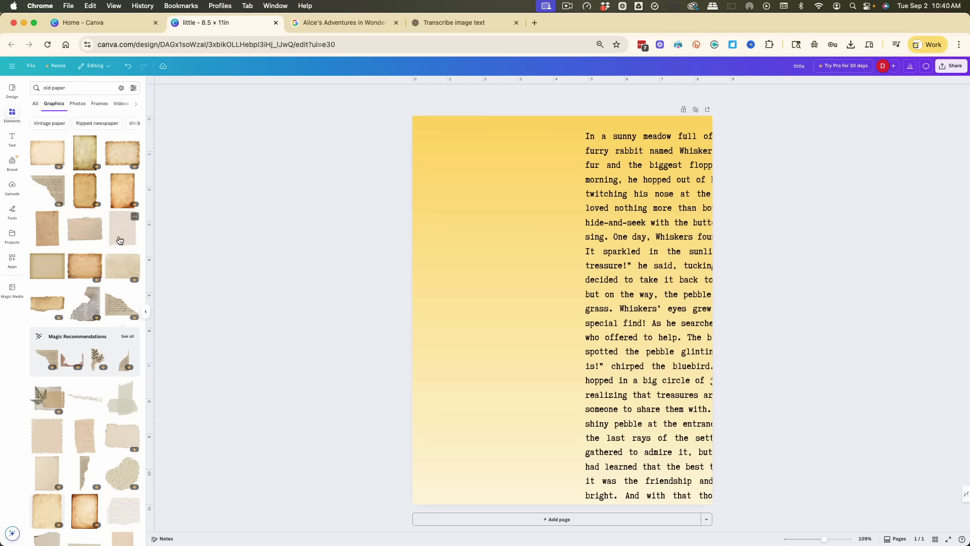
Add the plain beige paper graphic behind the story text, then enlarge and reposition it to cover the whole page.
click(120, 239)
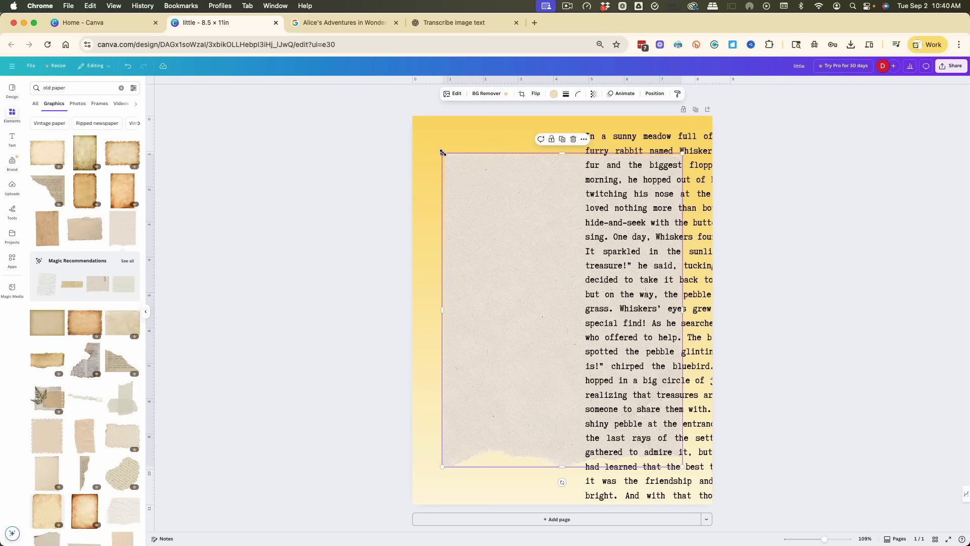
drag(442, 152, 319, 65)
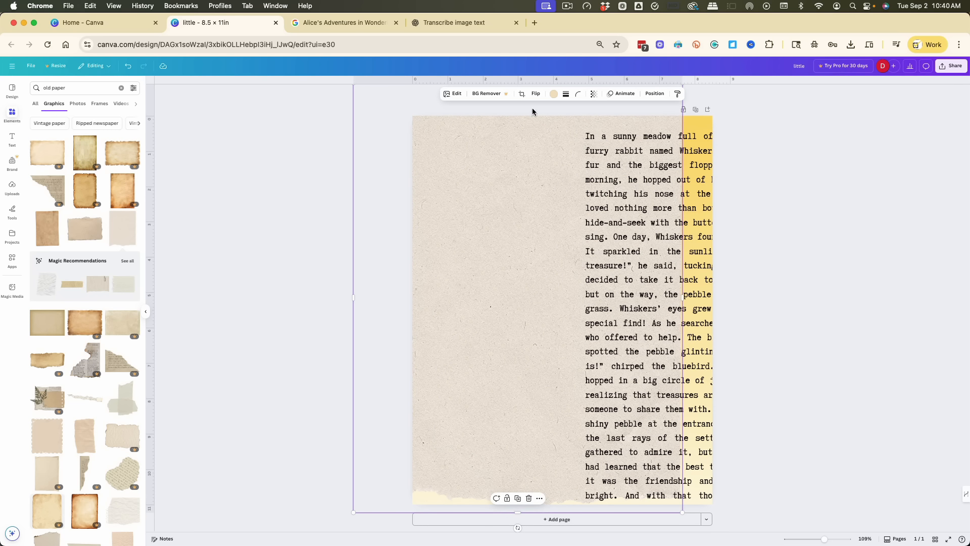
drag(493, 180, 533, 203)
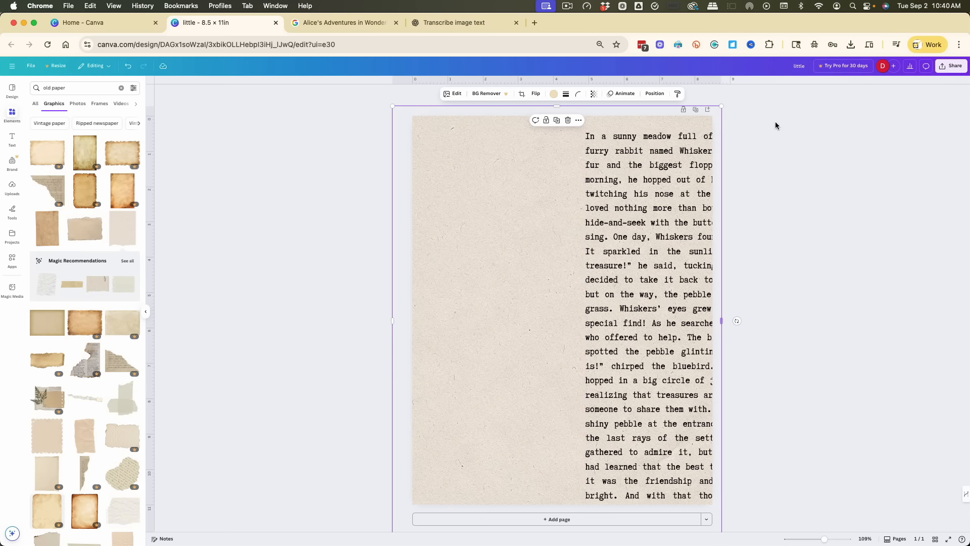
click(829, 114)
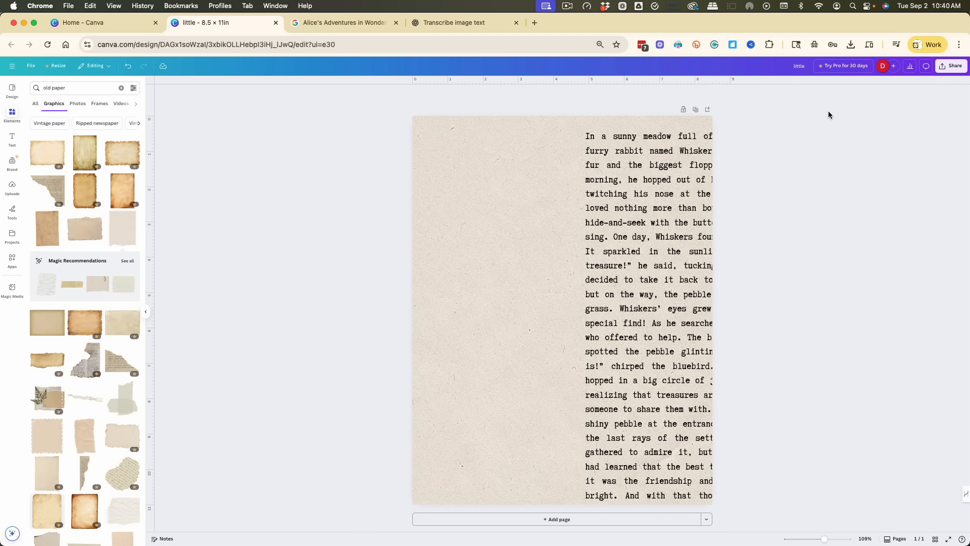
Move the story's text box back onto the paper, widen it slightly, and centre it between the page edges.
drag(667, 139, 503, 128)
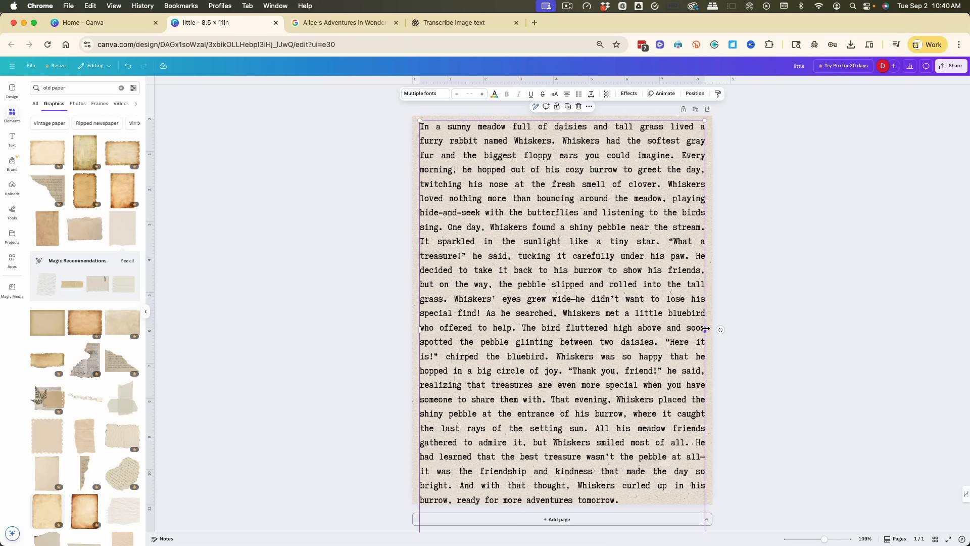
drag(710, 323, 712, 328)
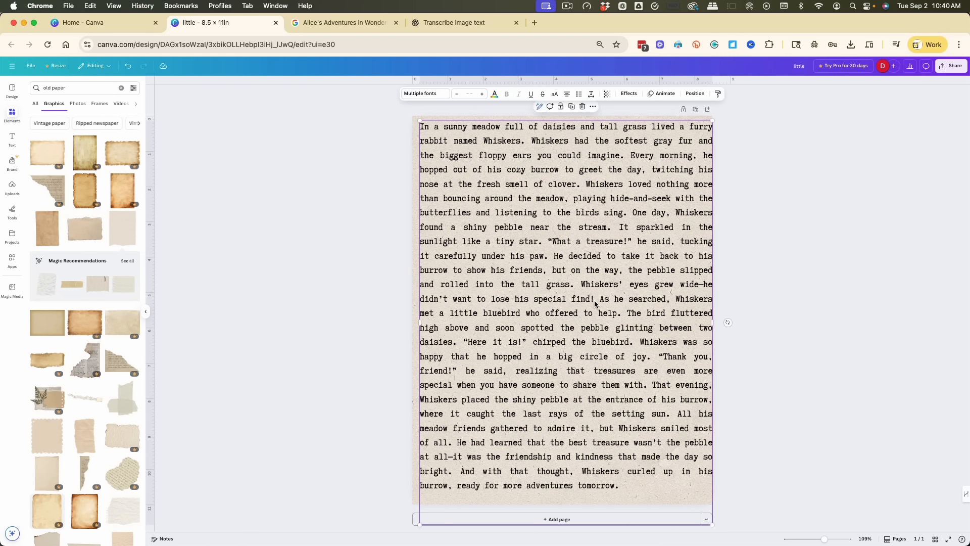
drag(594, 299, 595, 301)
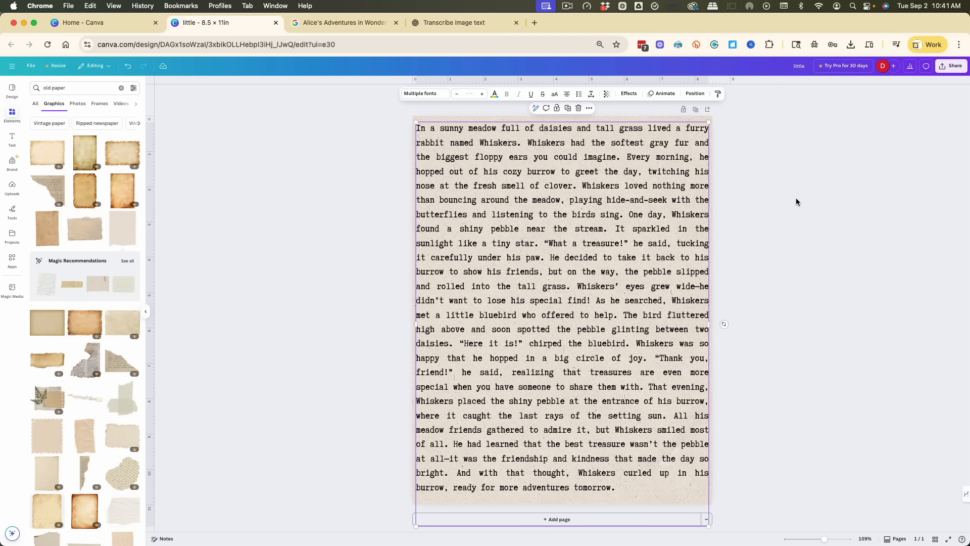
click(778, 232)
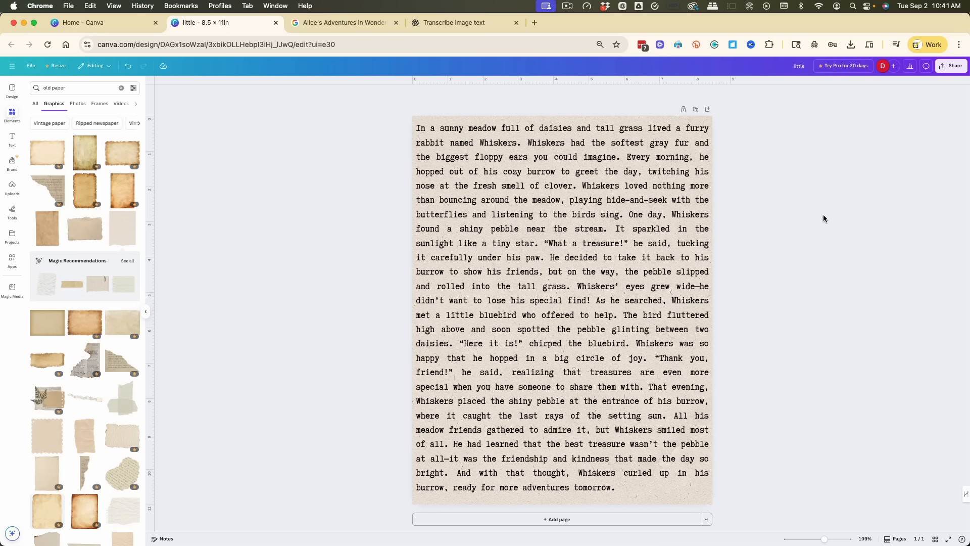
Duplicate the finished story page with its paper background.
click(697, 111)
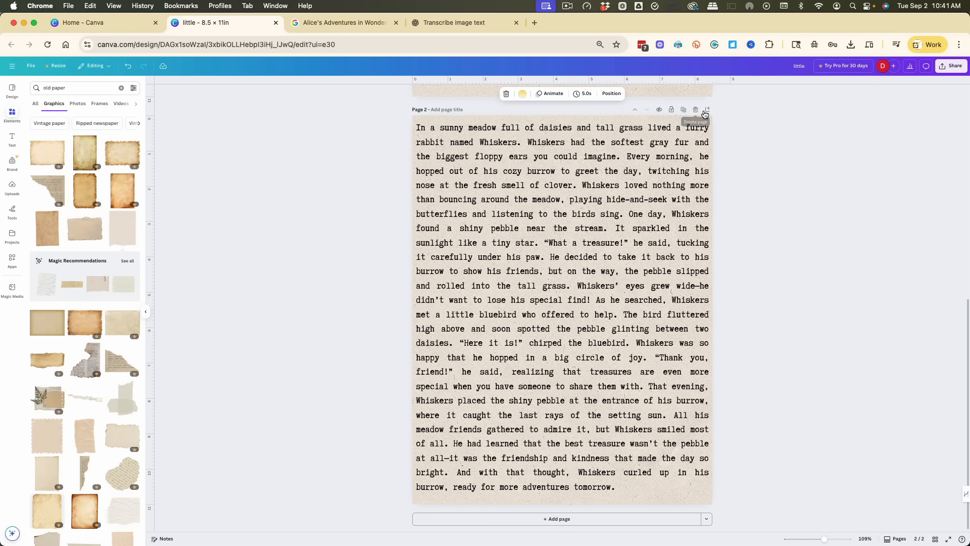
click(708, 111)
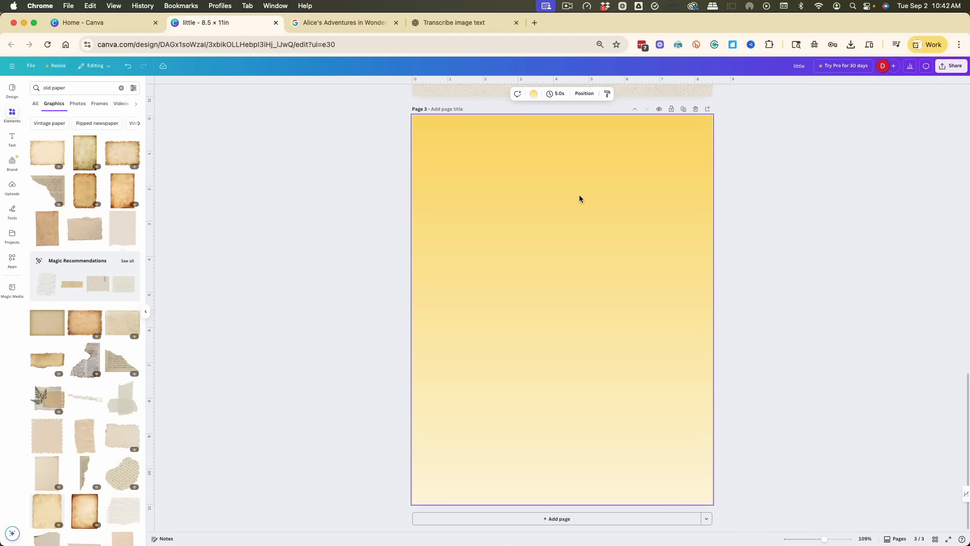
scroll(579, 196, up, 10)
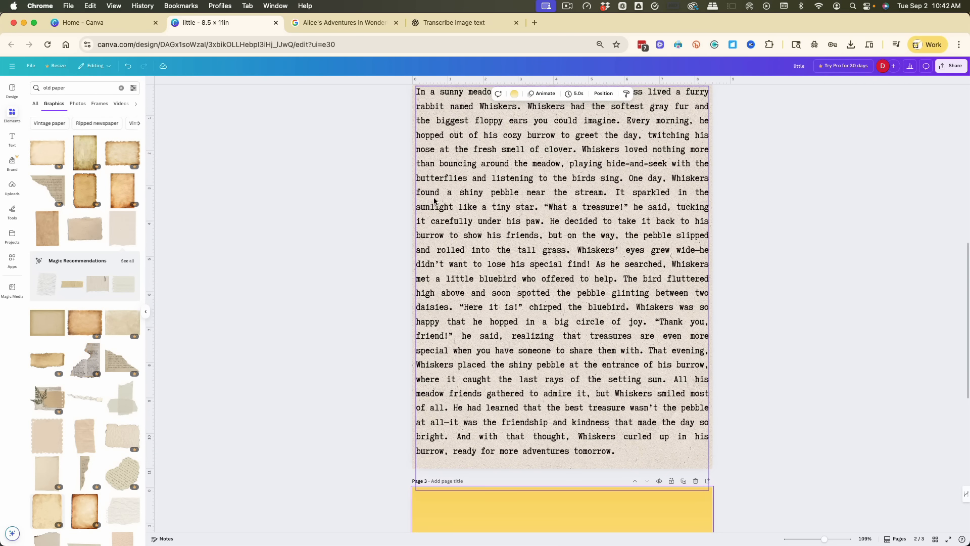
scroll(804, 226, down, 5)
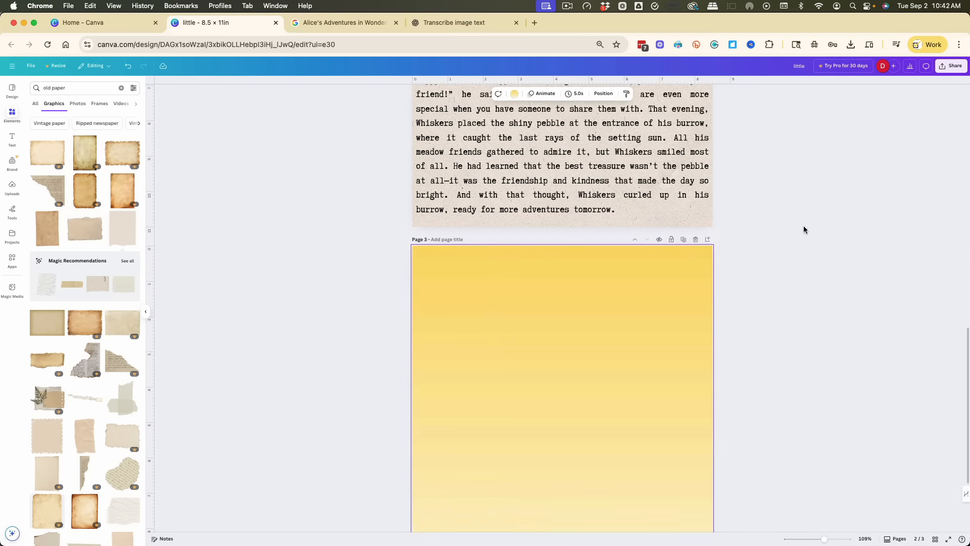
scroll(804, 225, down, 2)
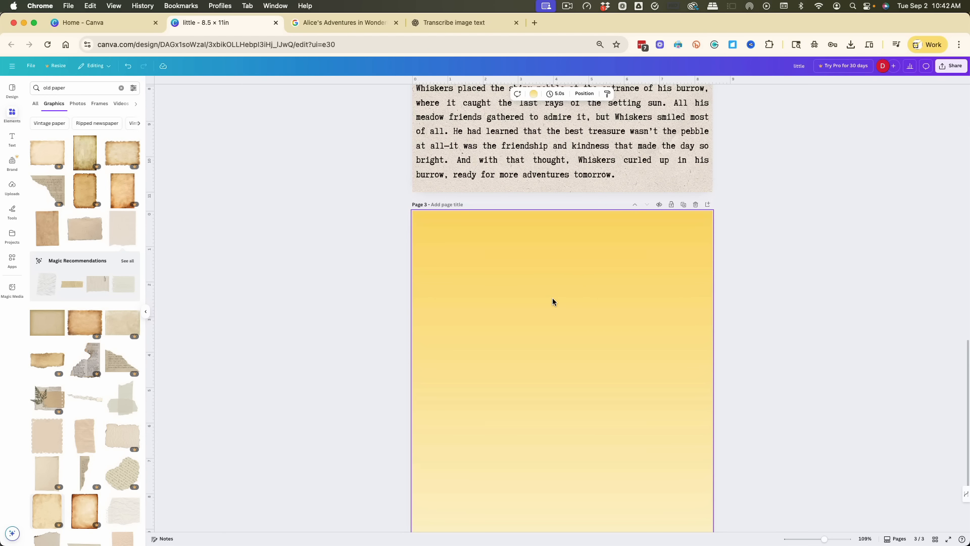
scroll(774, 327, up, 10)
scroll(774, 327, down, 3)
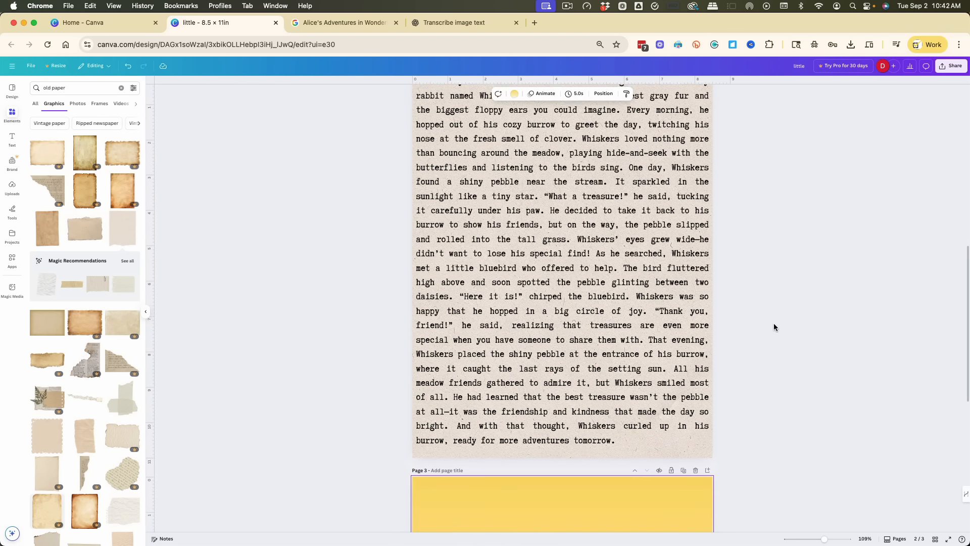
scroll(774, 327, down, 2)
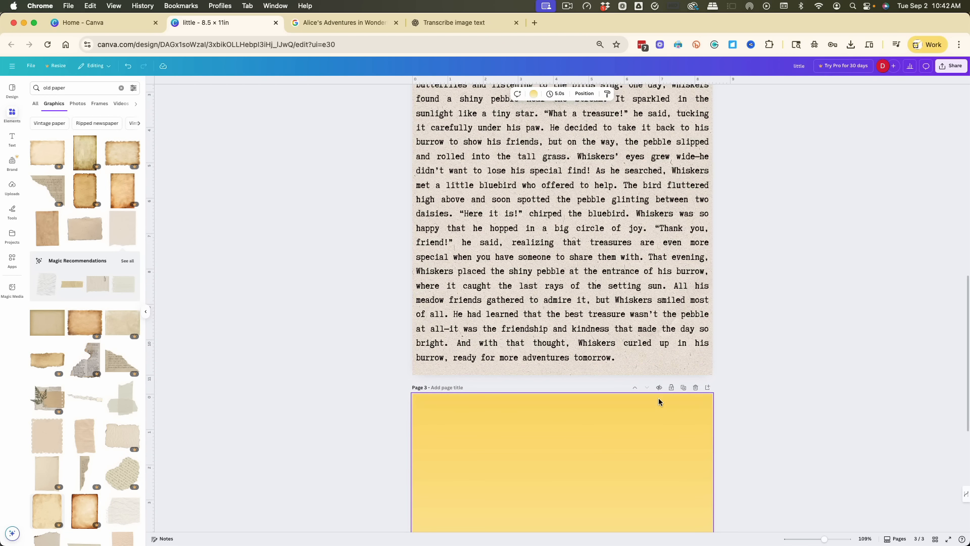
click(695, 387)
Title page 2 "darker background".
scroll(529, 347, up, 8)
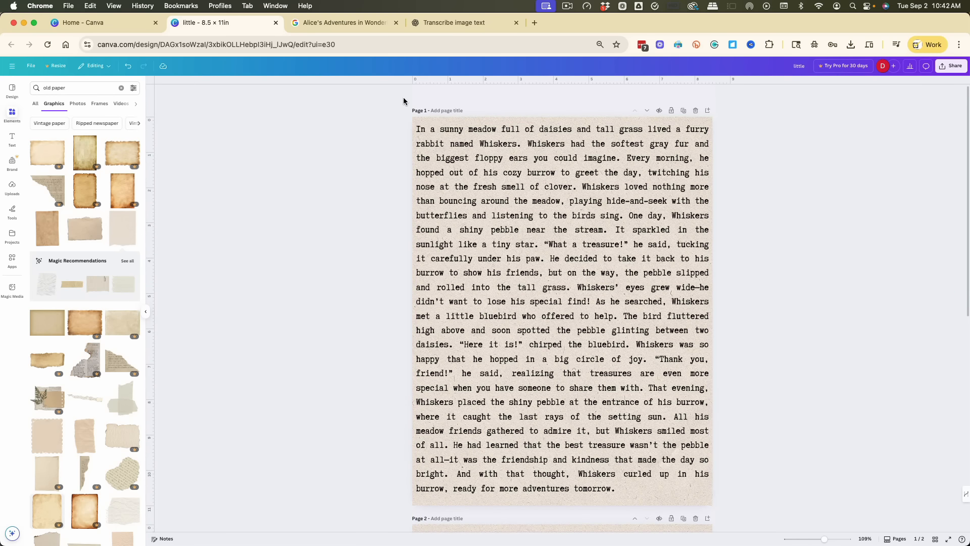
scroll(478, 343, down, 5)
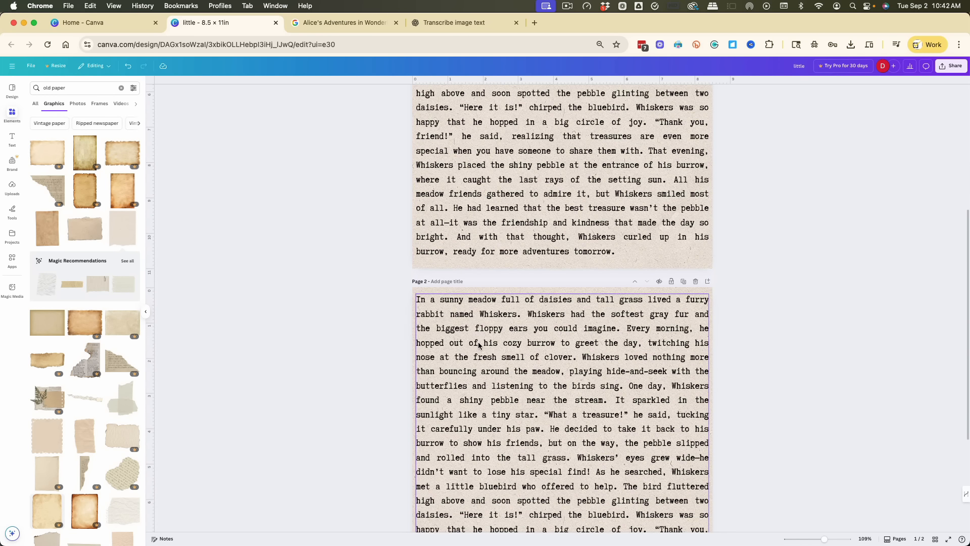
click(444, 281)
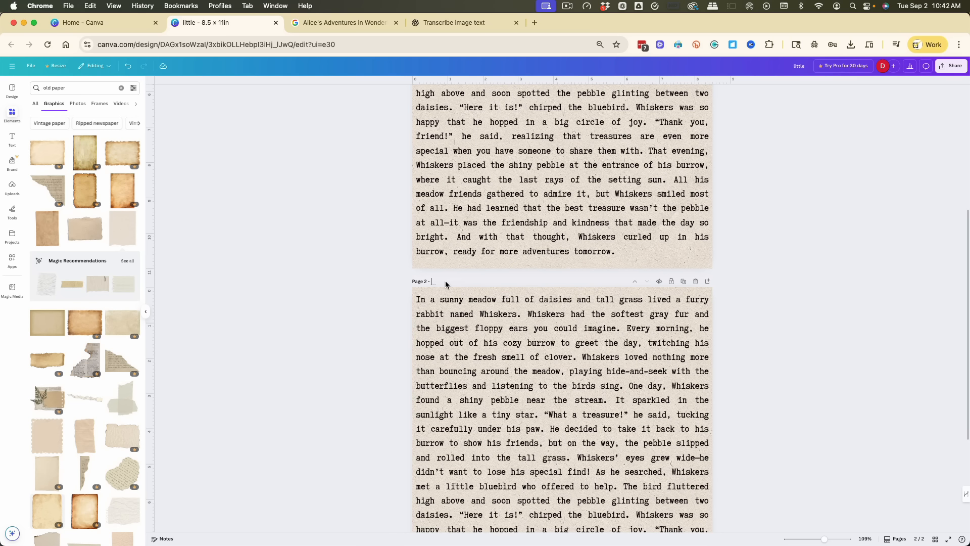
text(darker background)
Title page 1 "lighter background".
scroll(589, 263, up, 5)
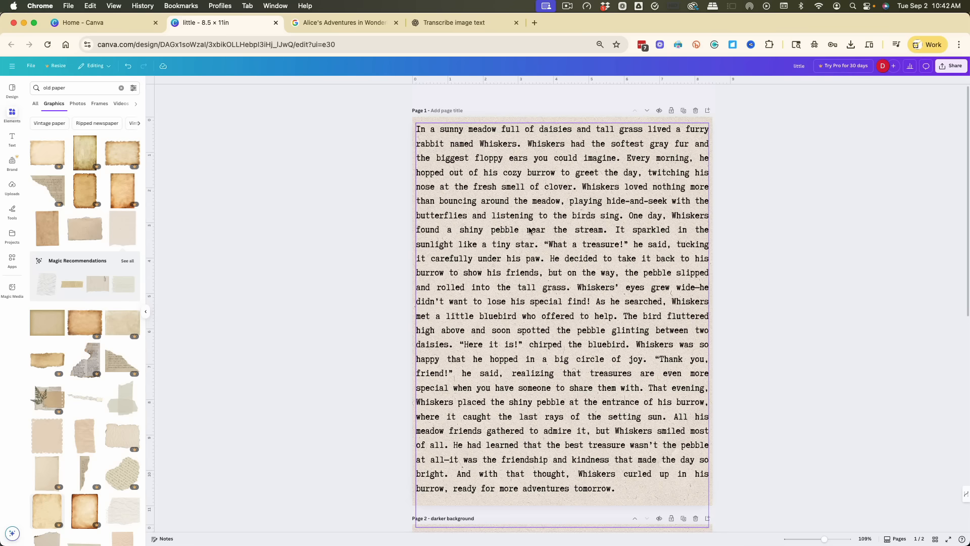
click(441, 111)
text(lighterb)
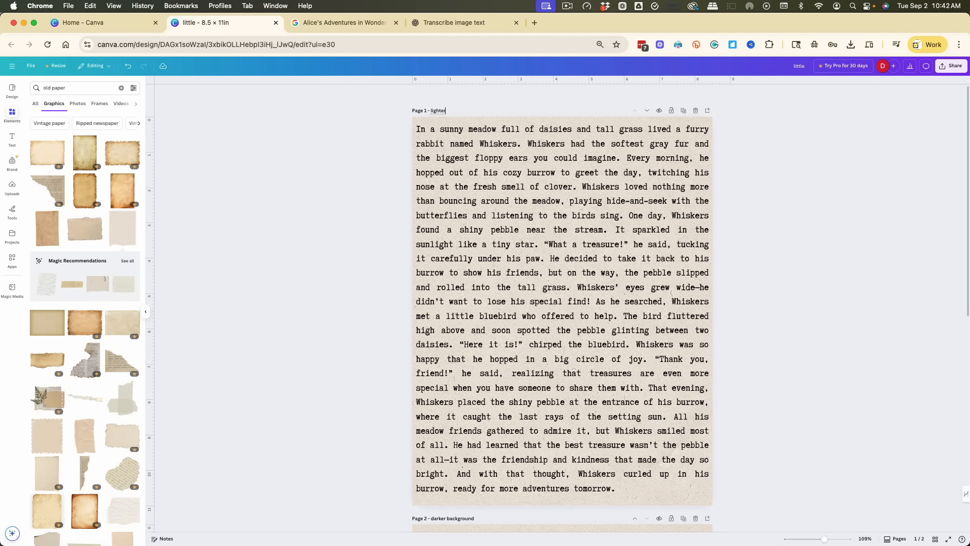
text(ackground)
click(445, 110)
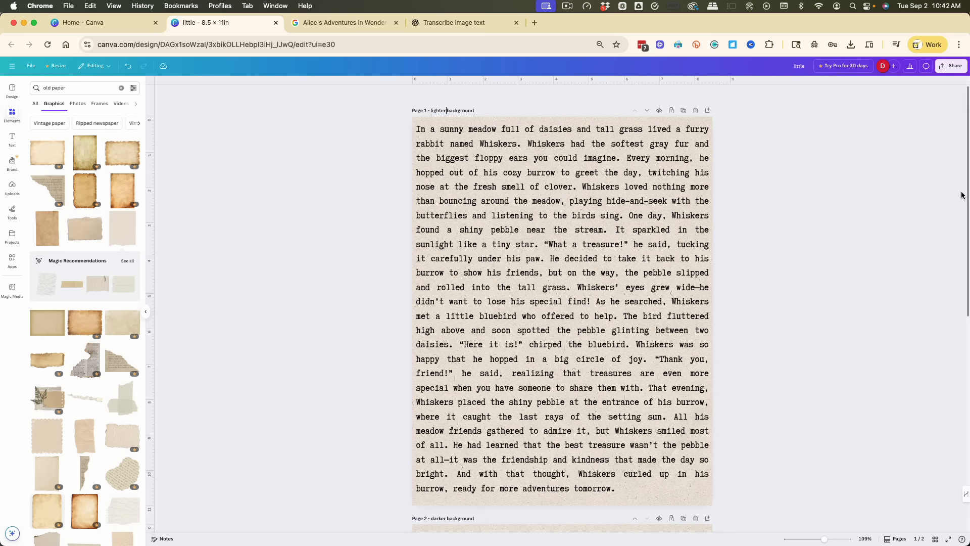
click(896, 236)
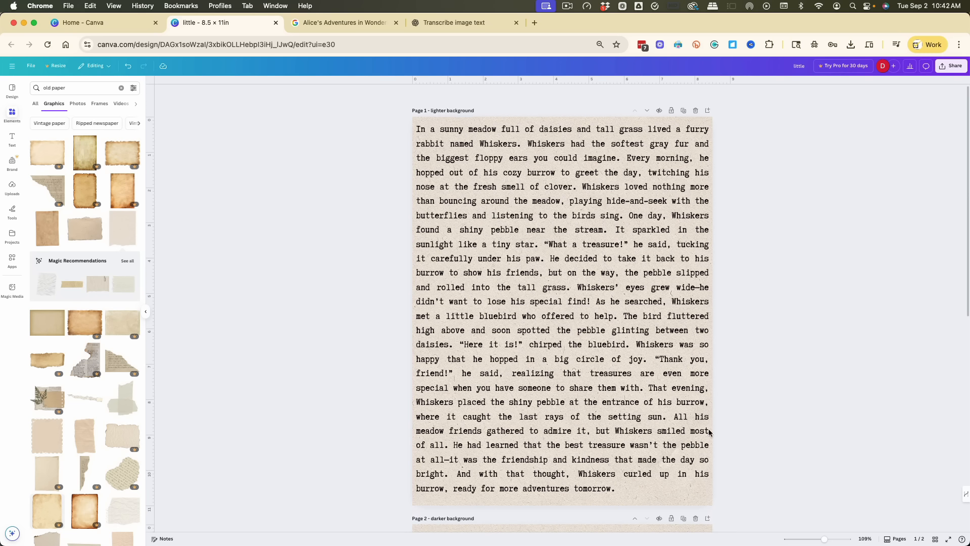
Move the story's text box on page 2 partly off the page's right side to clear the paper graphic.
scroll(709, 419, down, 10)
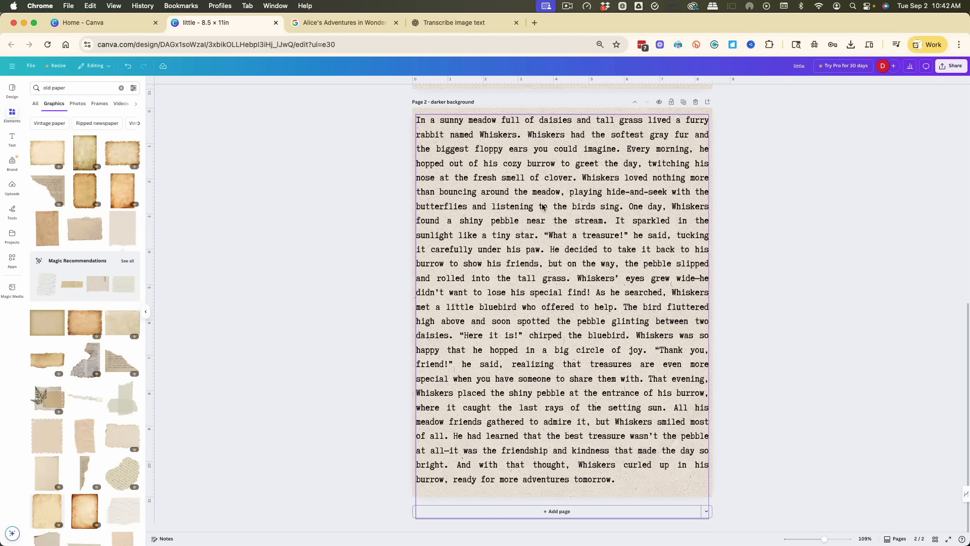
drag(501, 222, 669, 217)
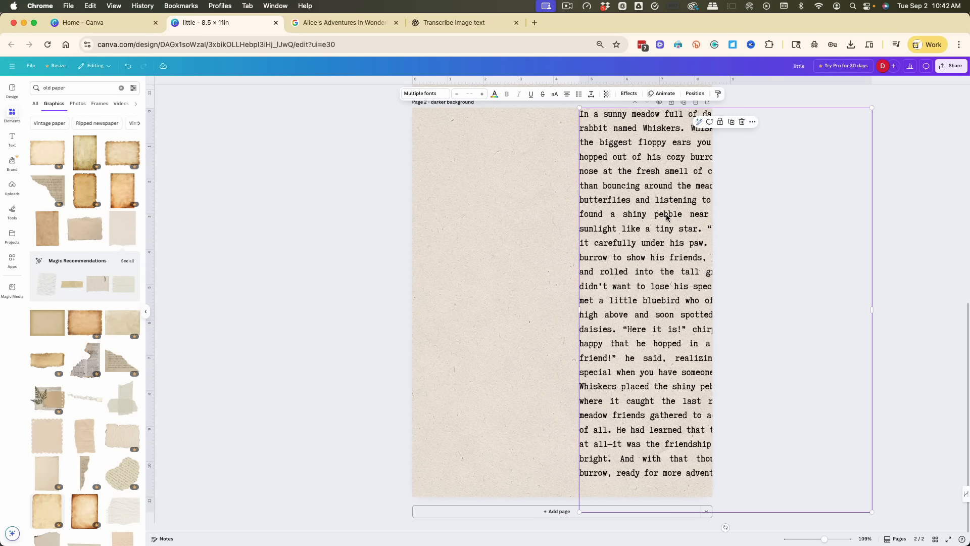
click(504, 201)
double_click(504, 198)
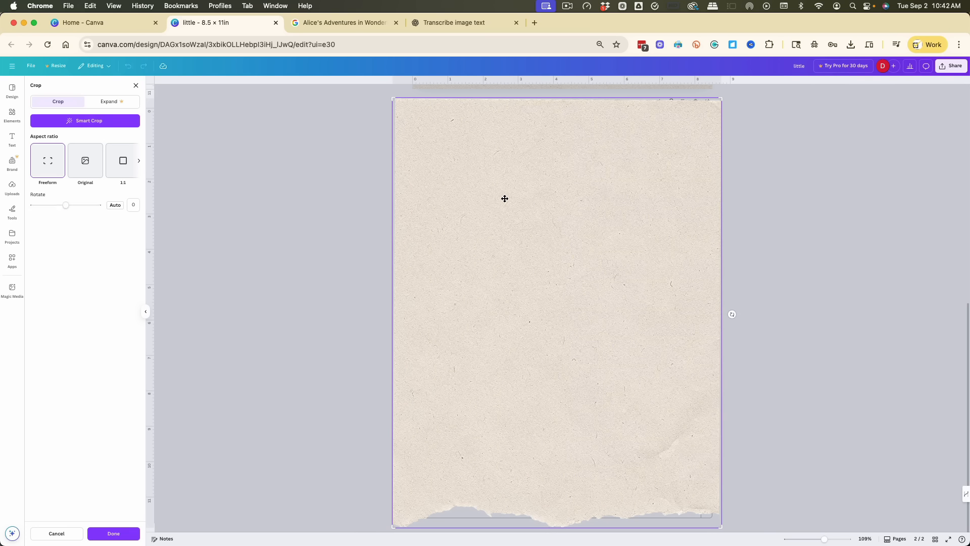
click(137, 87)
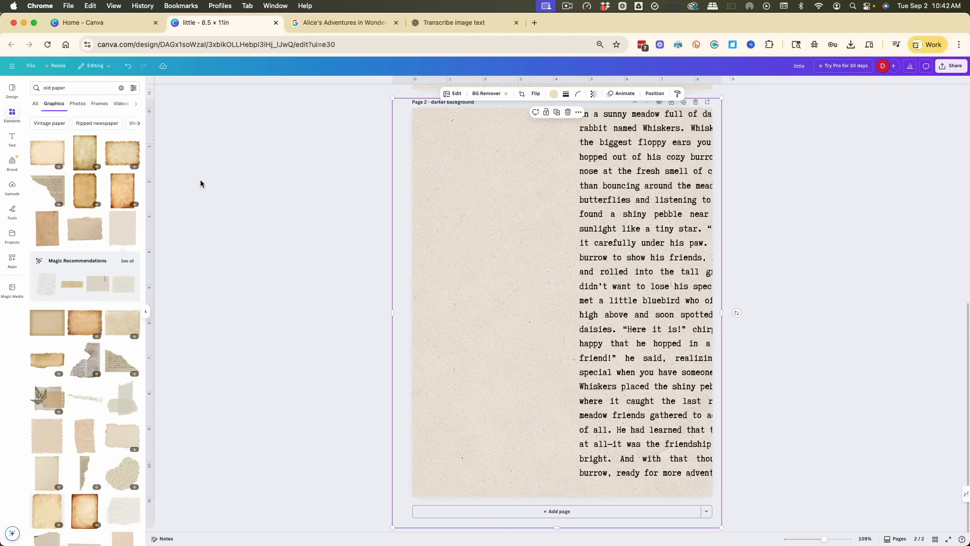
Search the elements for "dark old paper" and add the free dark brown and gold textured photo to page 2.
click(44, 89)
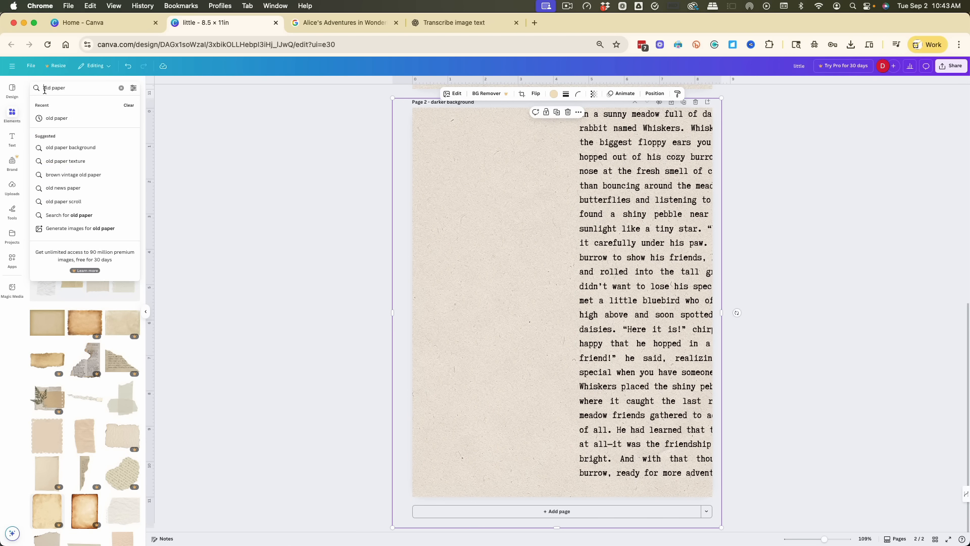
text(dark)
key(Return)
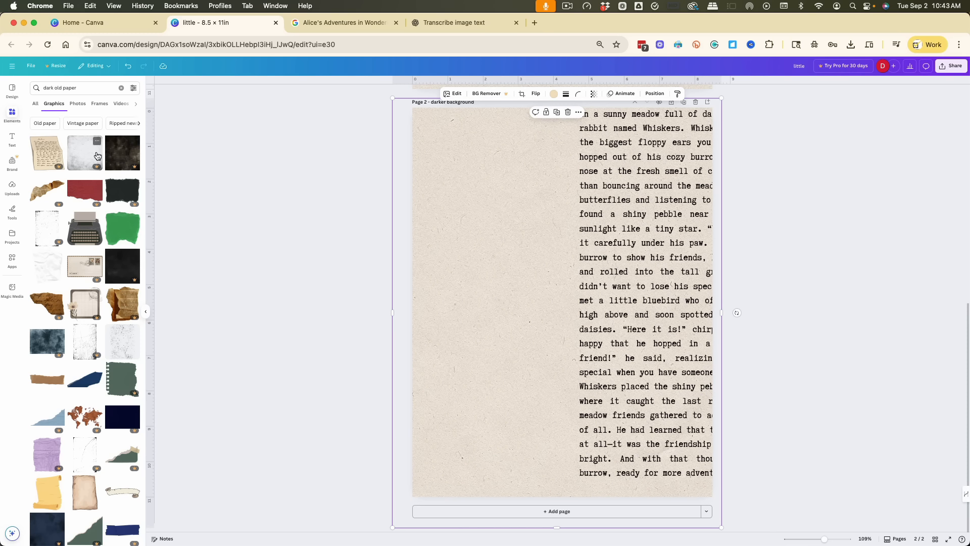
scroll(98, 156, down, 10)
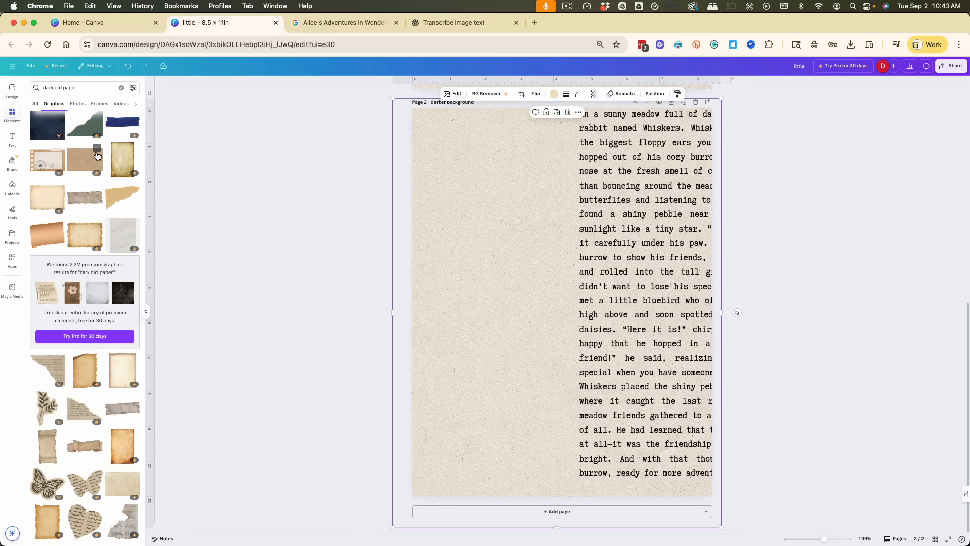
scroll(103, 238, down, 5)
scroll(102, 239, down, 5)
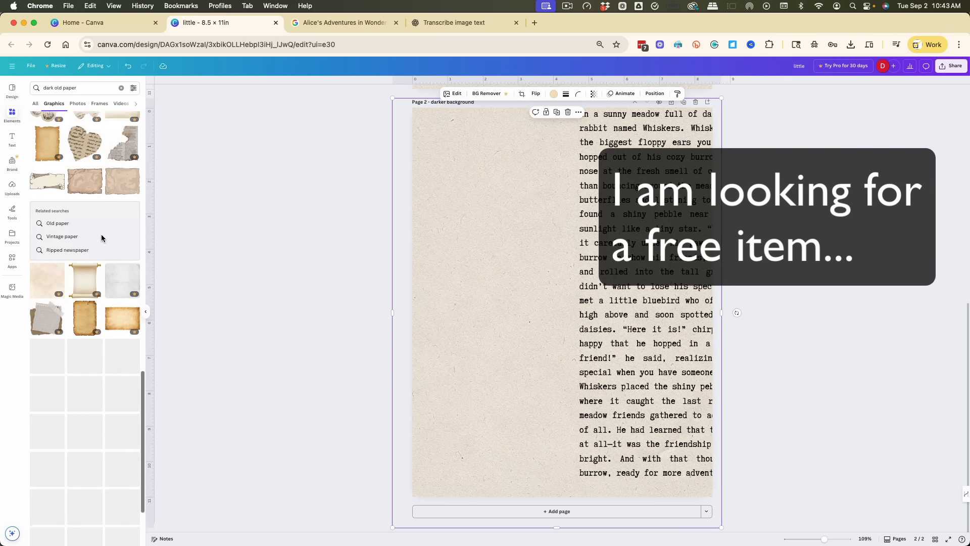
scroll(102, 239, down, 2)
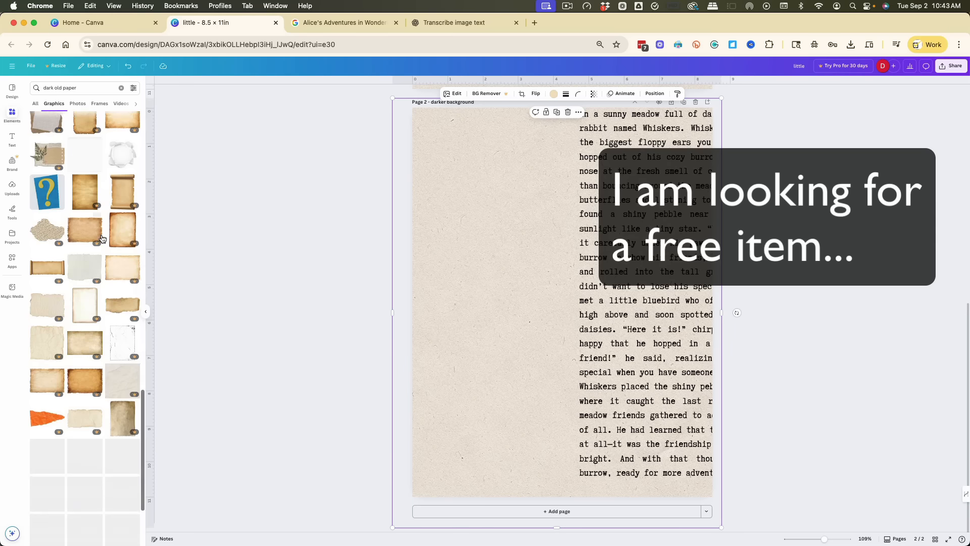
click(77, 103)
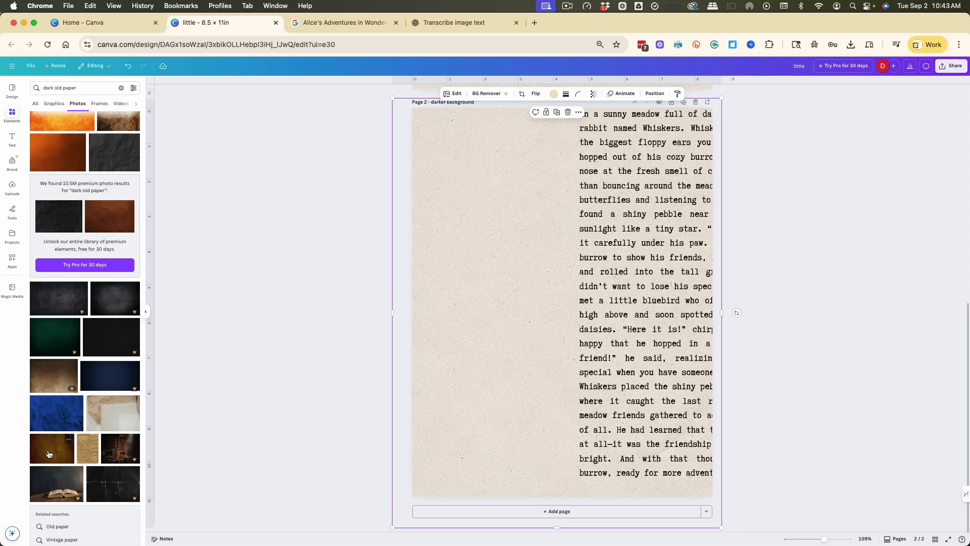
click(50, 454)
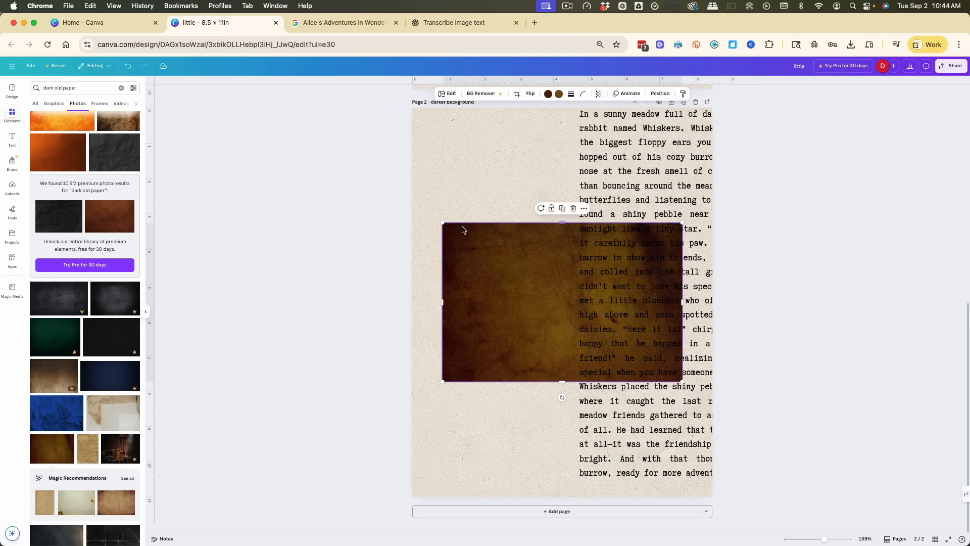
Rotate the dark paper photo a quarter turn to portrait and enlarge it from the page's upper-left corner to cover page 2.
mouse_move(563, 221)
mouse_down()
mouse_move(563, 103)
mouse_move(563, 258)
mouse_move(563, 214)
mouse_move(563, 223)
mouse_up()
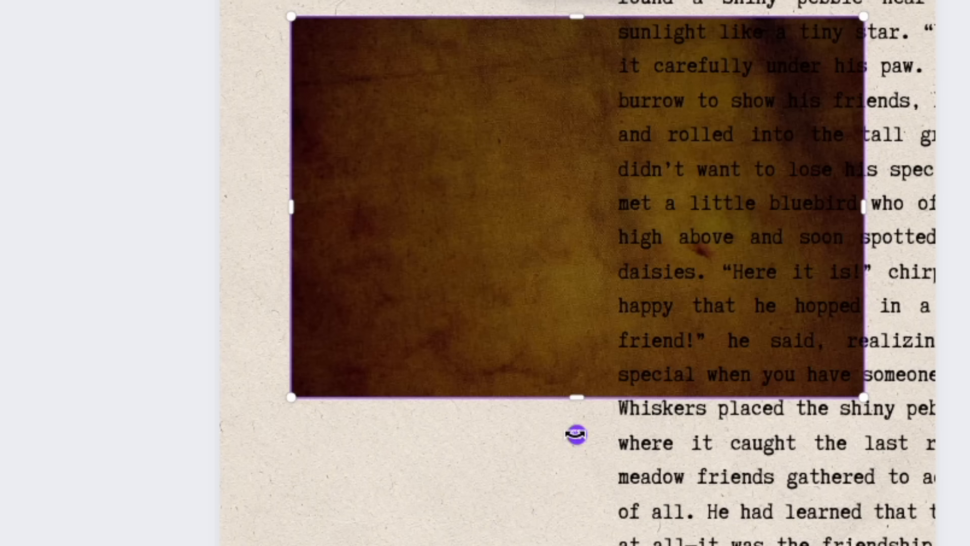
drag(576, 433, 774, 288)
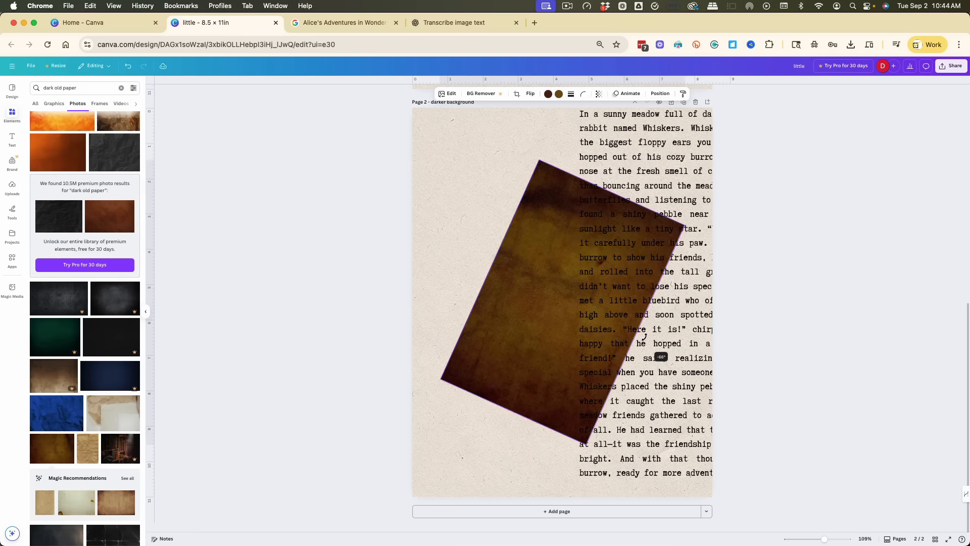
drag(645, 336, 452, 303)
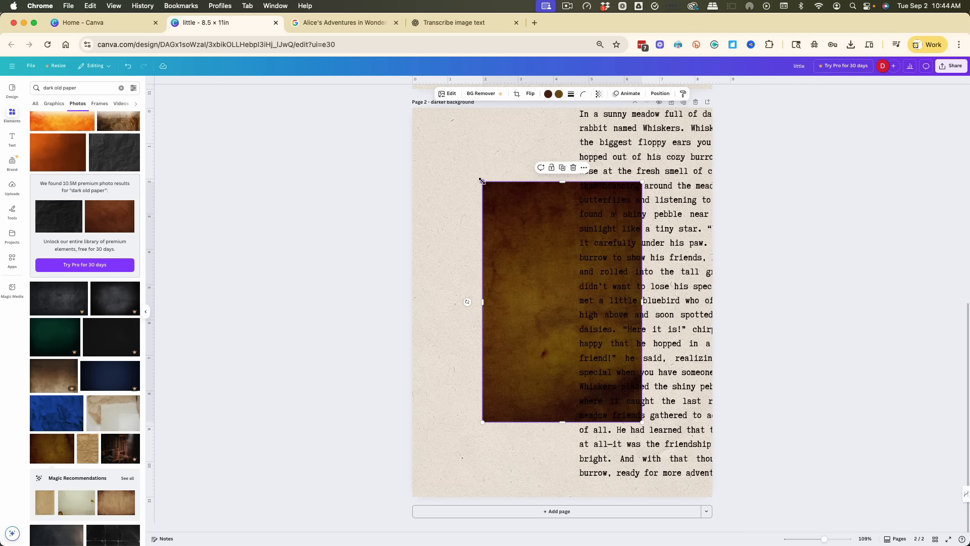
drag(483, 182, 477, 202)
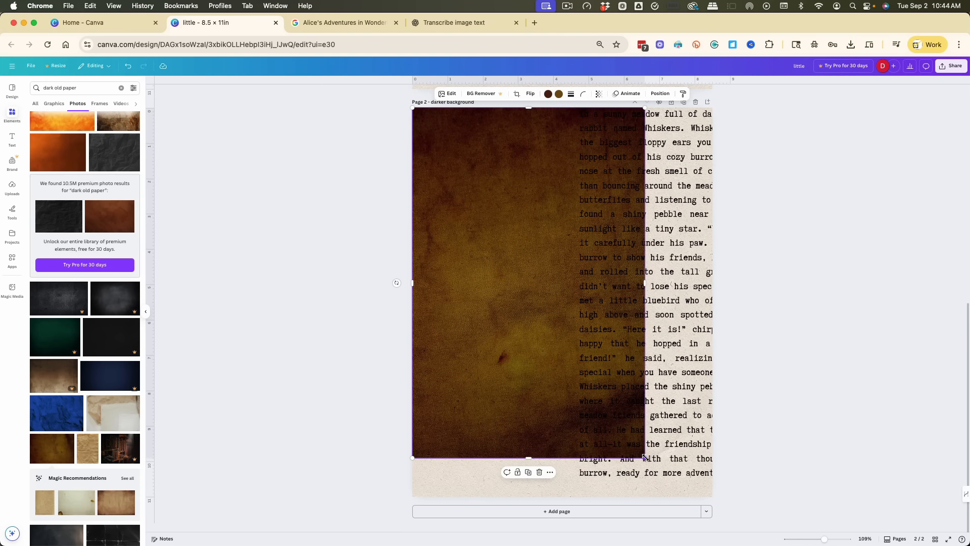
drag(645, 457, 721, 542)
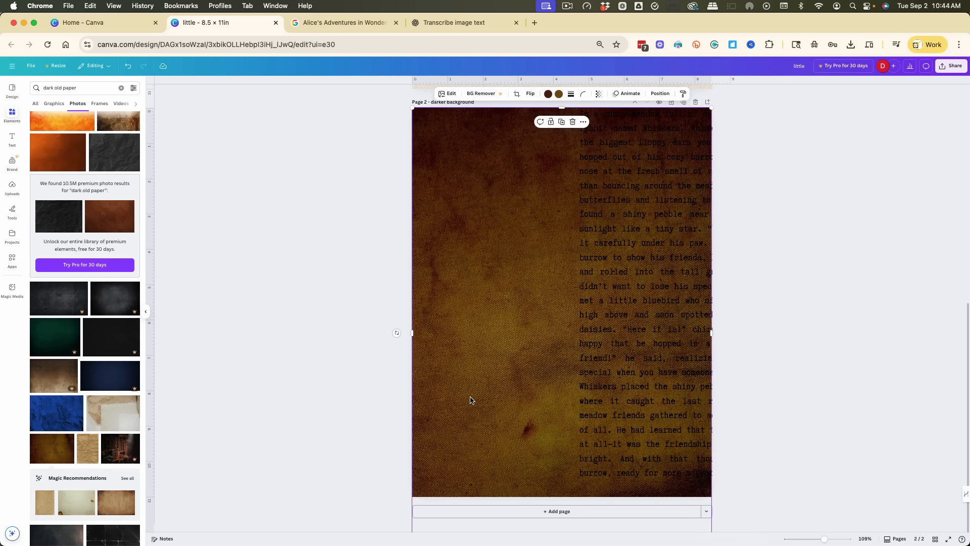
click(919, 421)
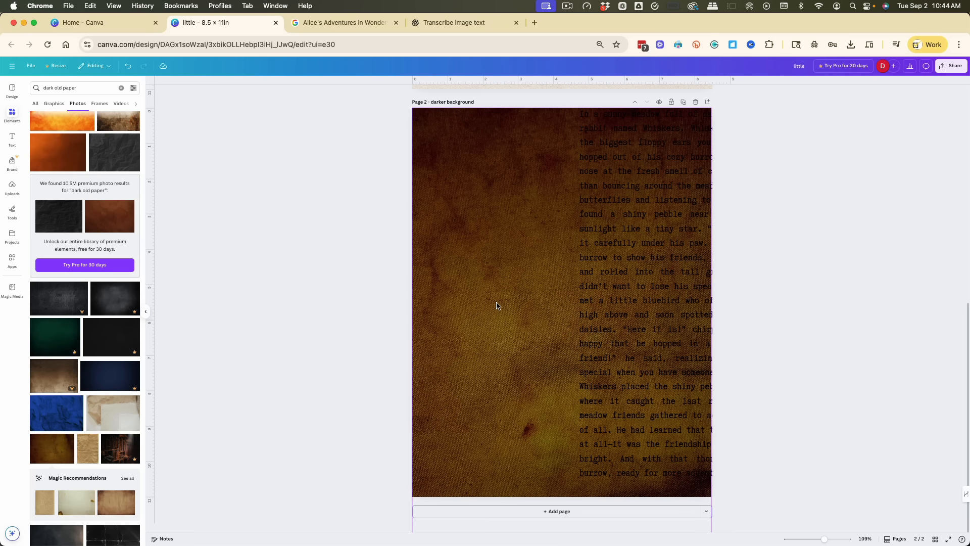
Move the story's text box back over page 2 and recolor its text with the second light beige photo color.
drag(604, 236, 458, 184)
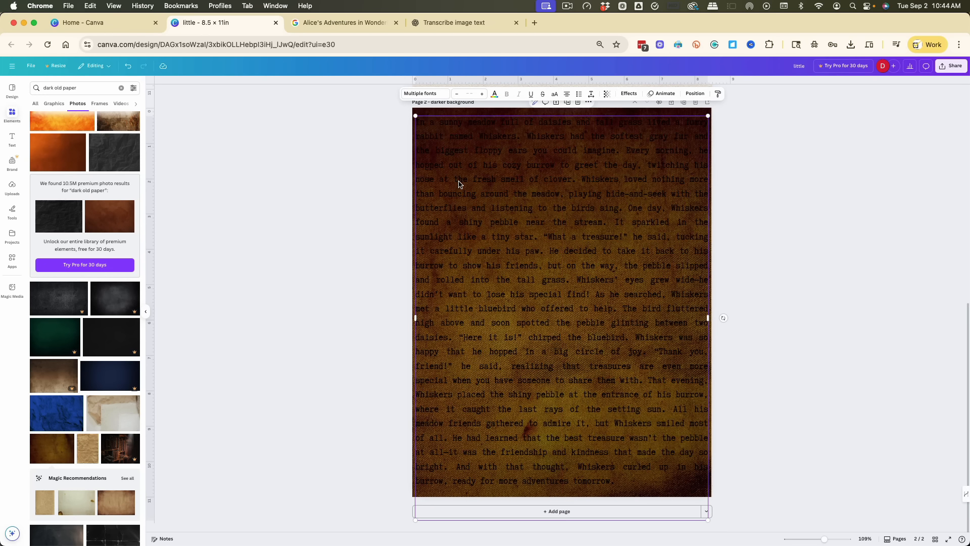
click(496, 97)
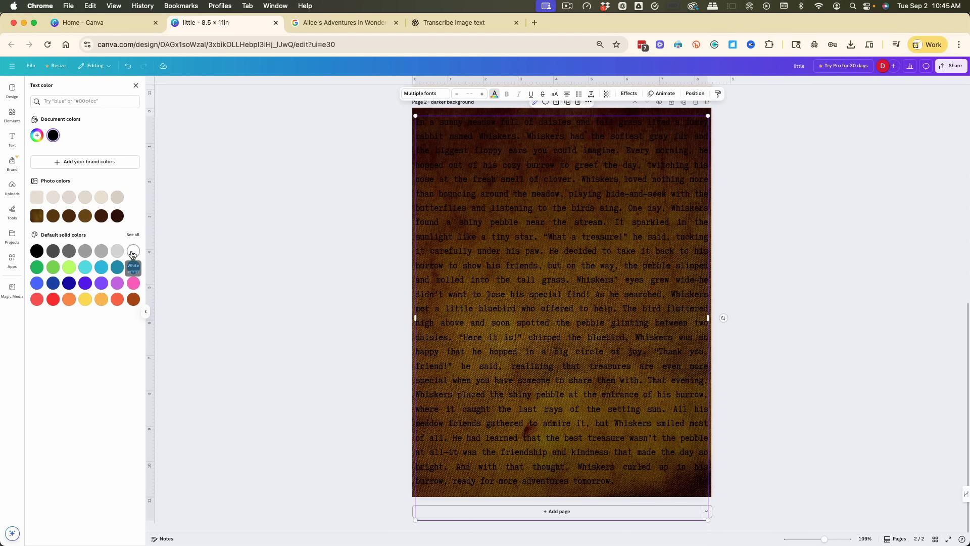
click(53, 198)
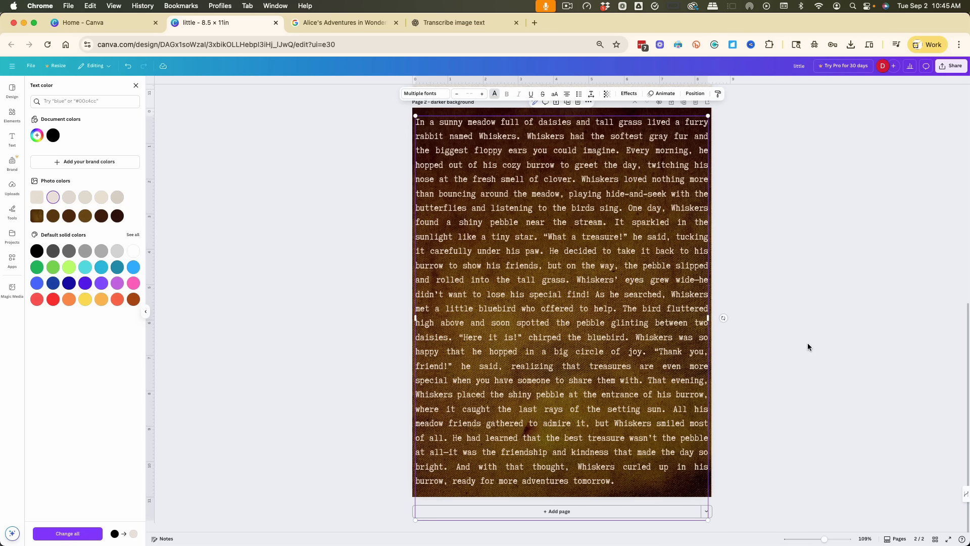
Go to the Canva home page and start a Canva AI request for creating an image.
click(11, 69)
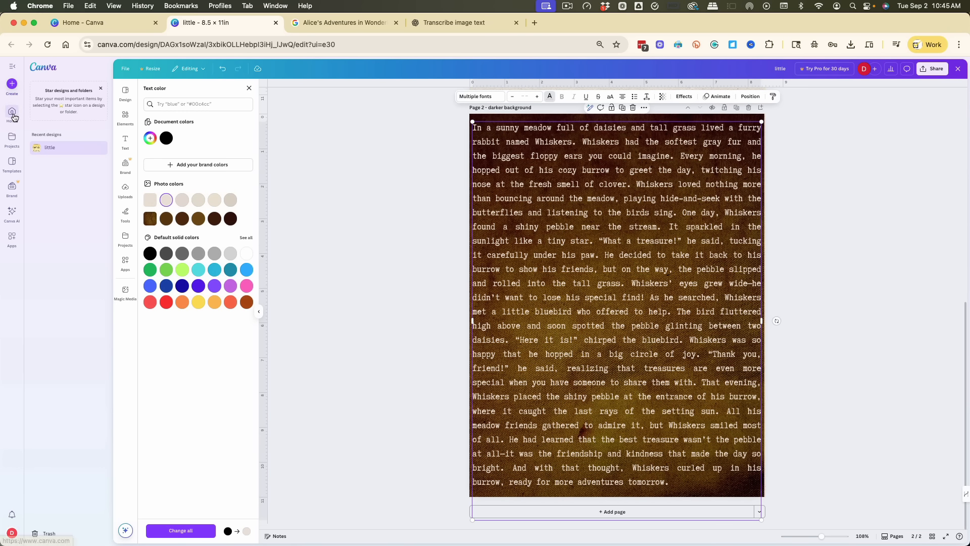
click(13, 116)
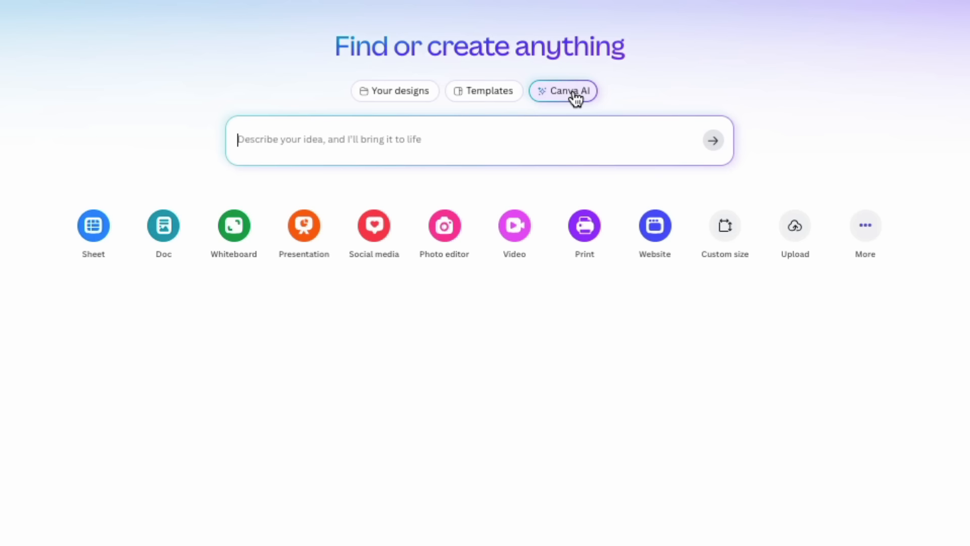
click(575, 96)
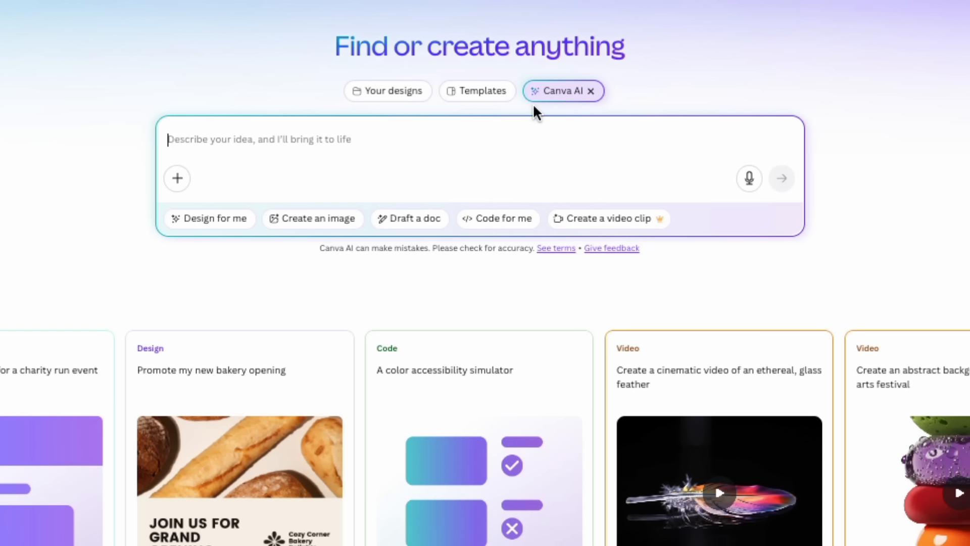
click(310, 228)
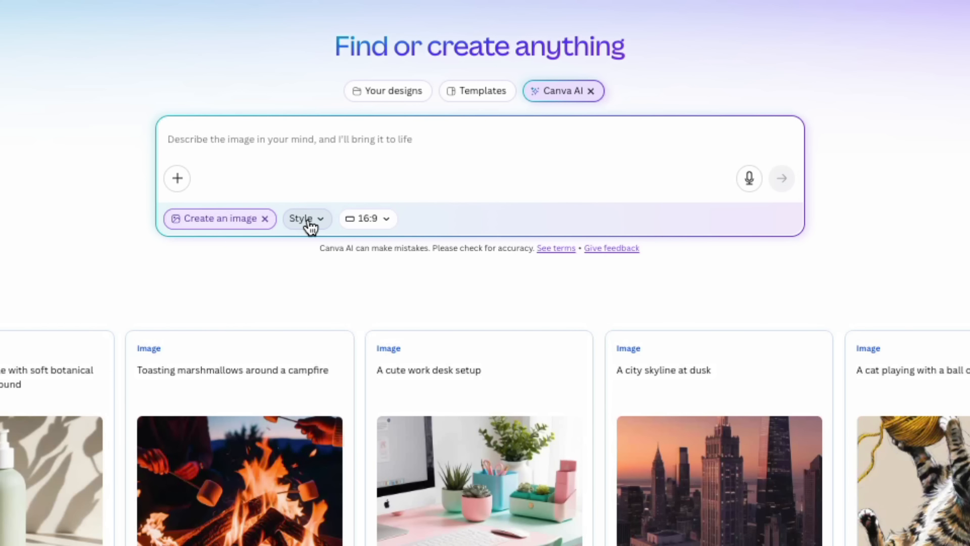
Set the AI image's style to Illustration and its aspect ratio to 3:4.
click(310, 227)
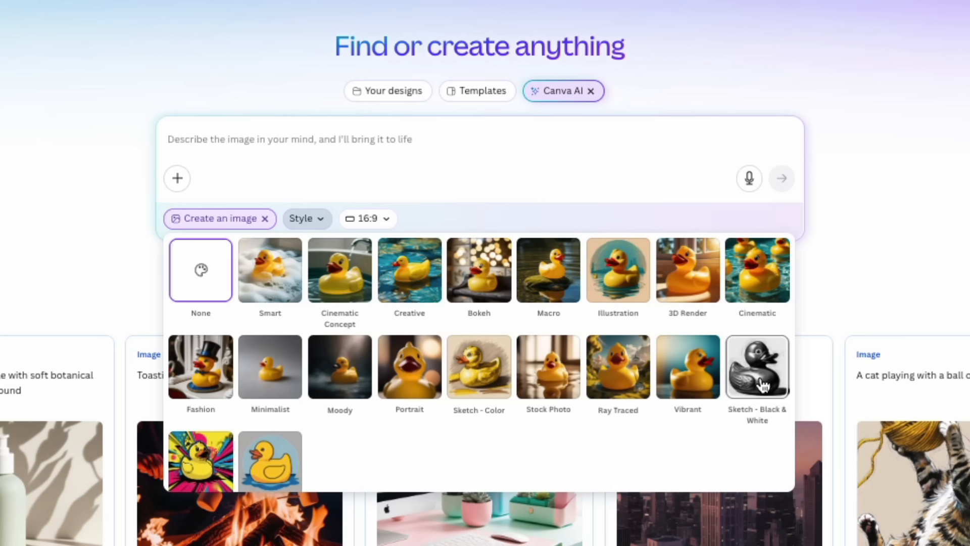
scroll(205, 445, down, 1)
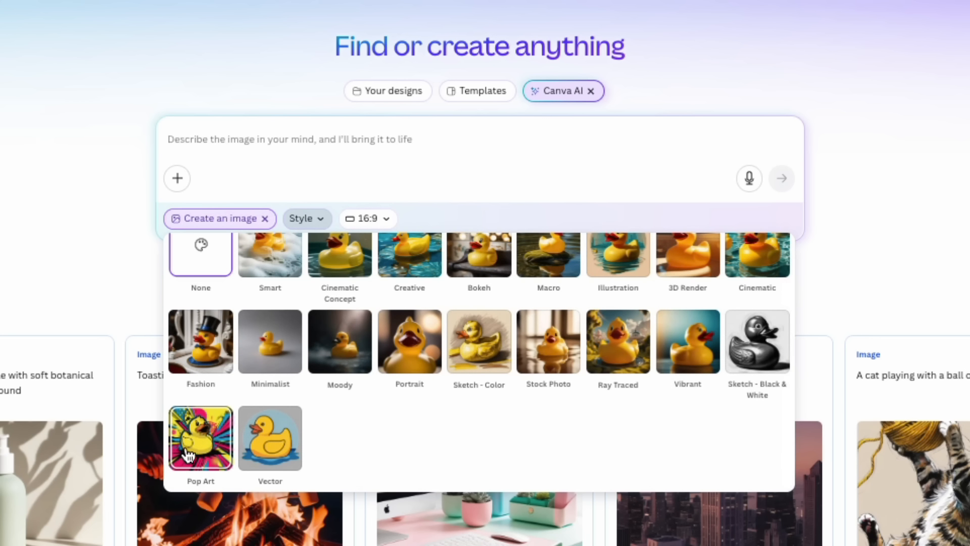
scroll(391, 440, up, 1)
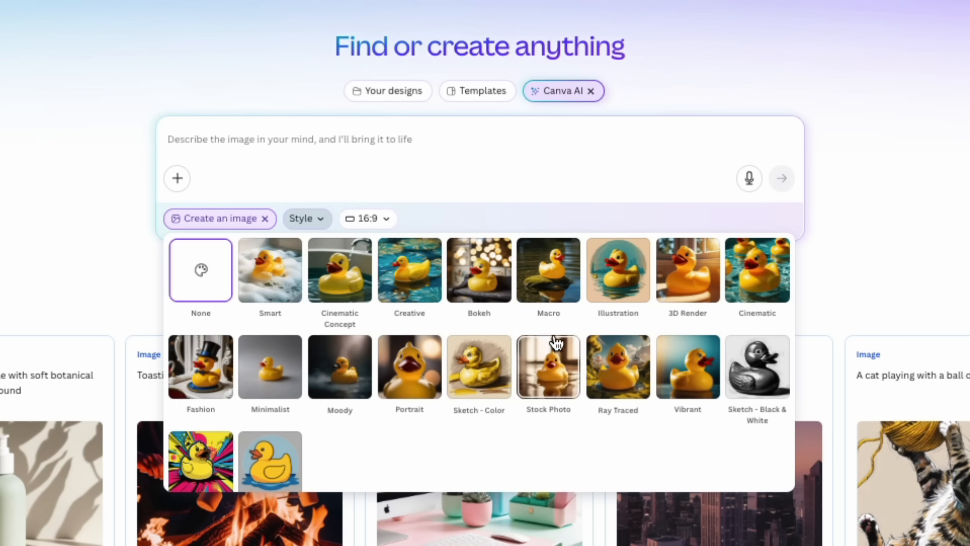
click(614, 273)
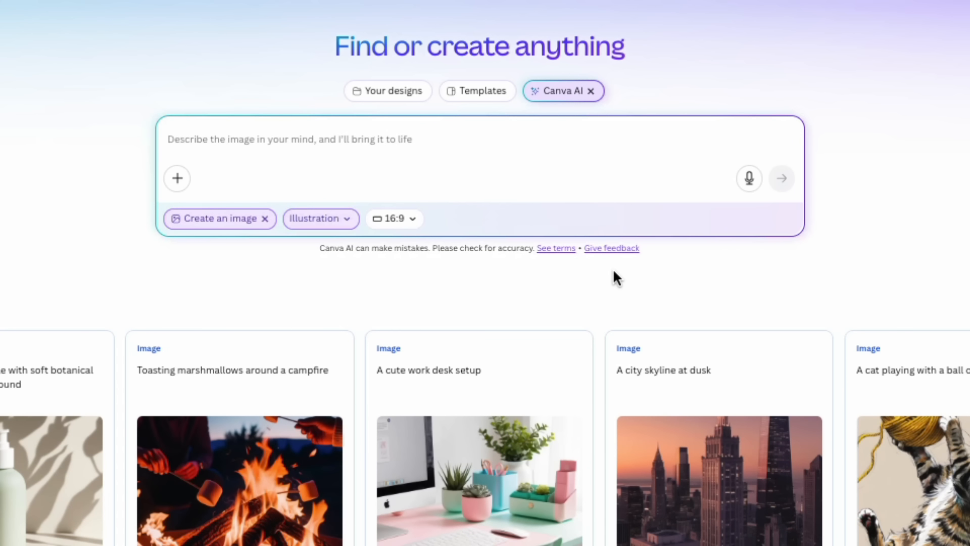
click(400, 224)
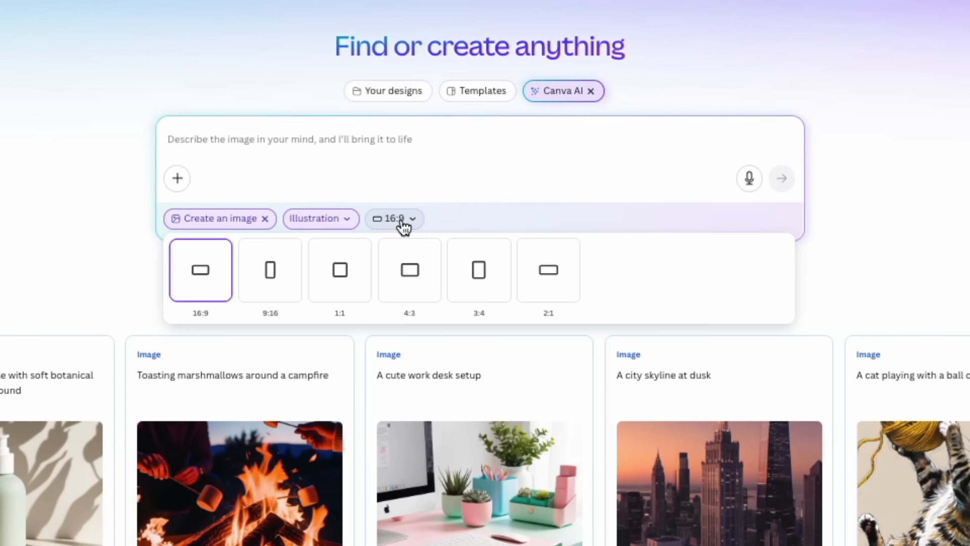
click(462, 275)
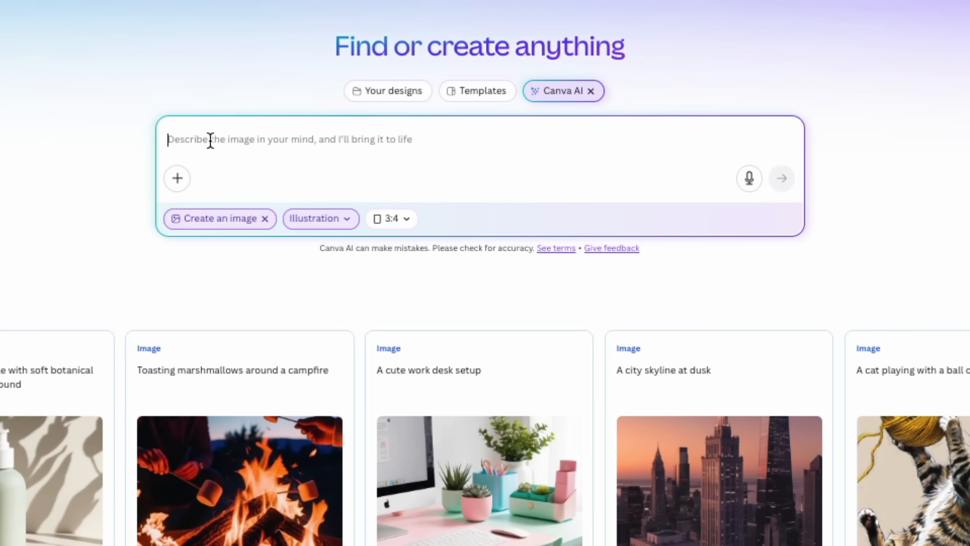
Write the image prompt "create a vintage book page with a typed story in an old typewriter font in black ink.".
text(create a )
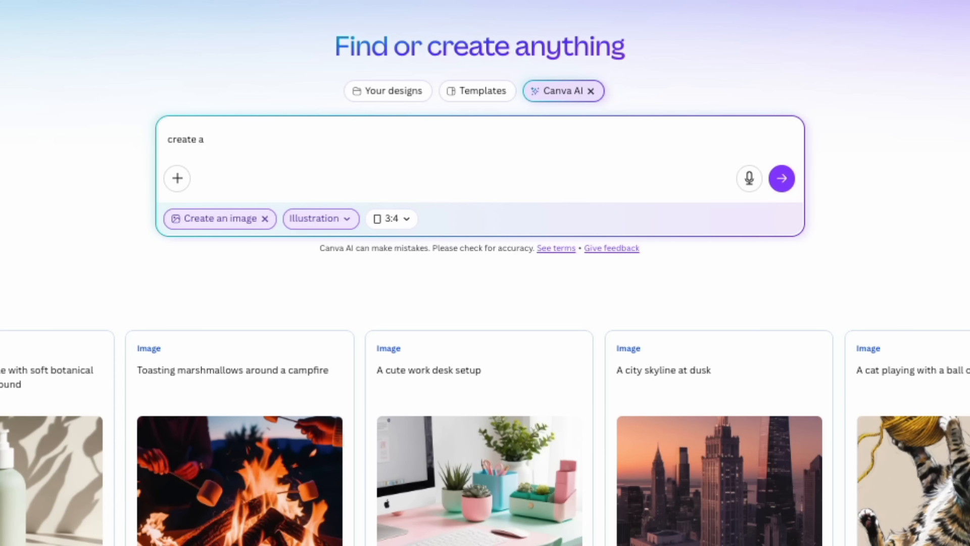
text(vintage book pa)
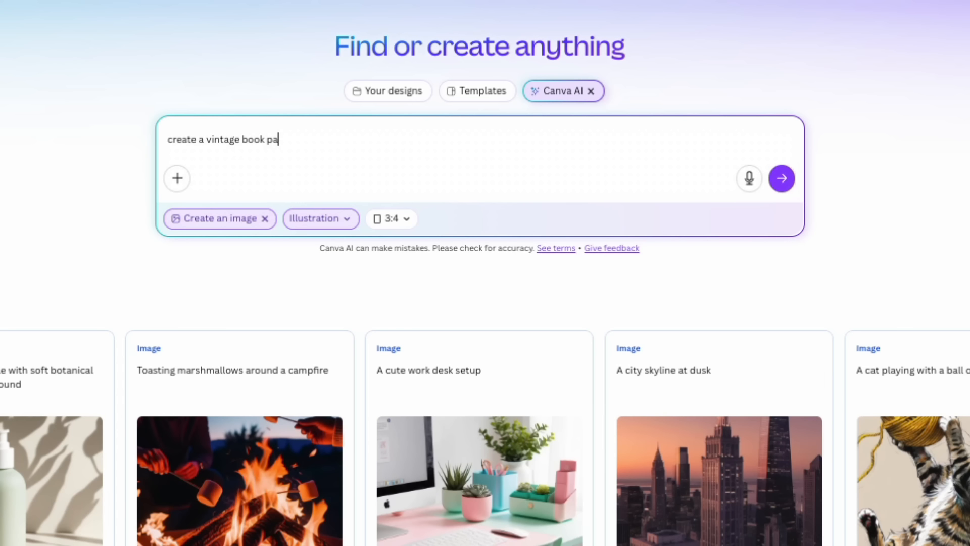
text(ge with a typed story )
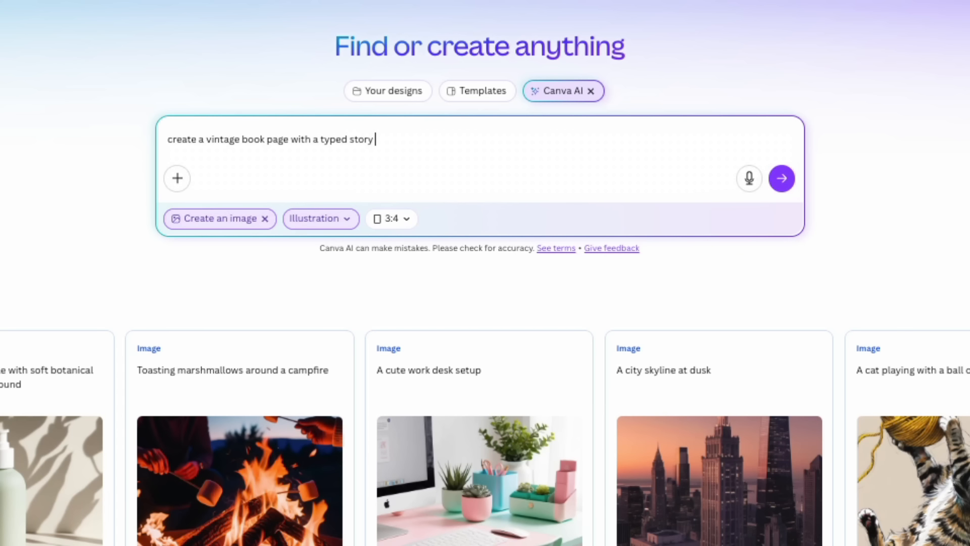
text(in an old typewr)
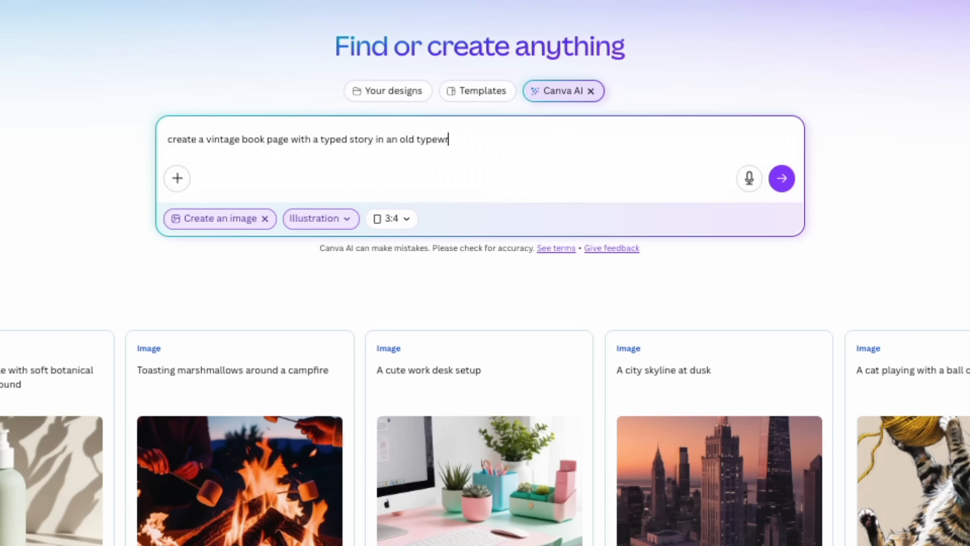
text(iter font in black ink)
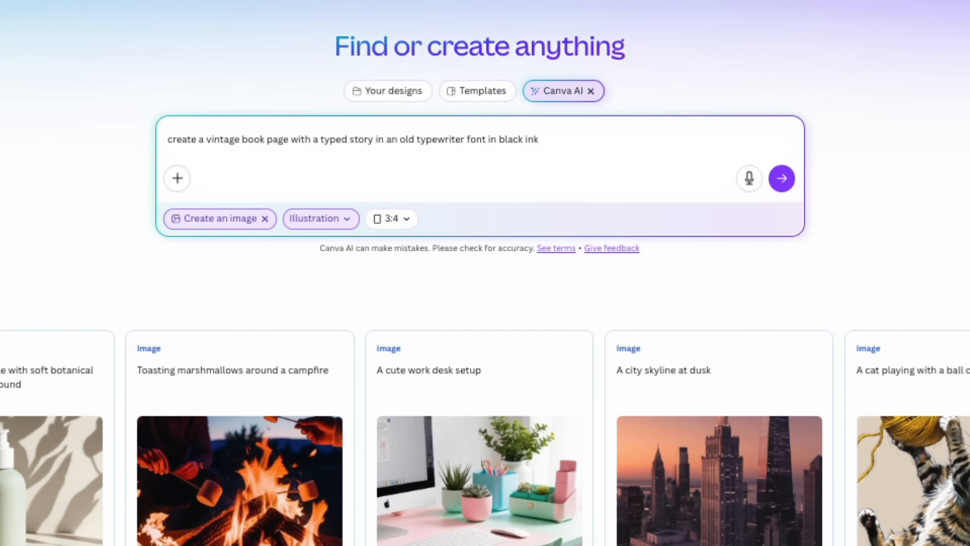
text(.)
Extend the image prompt with "Make the text edge to edge and fill the entire page.".
text(Make the text endge e)
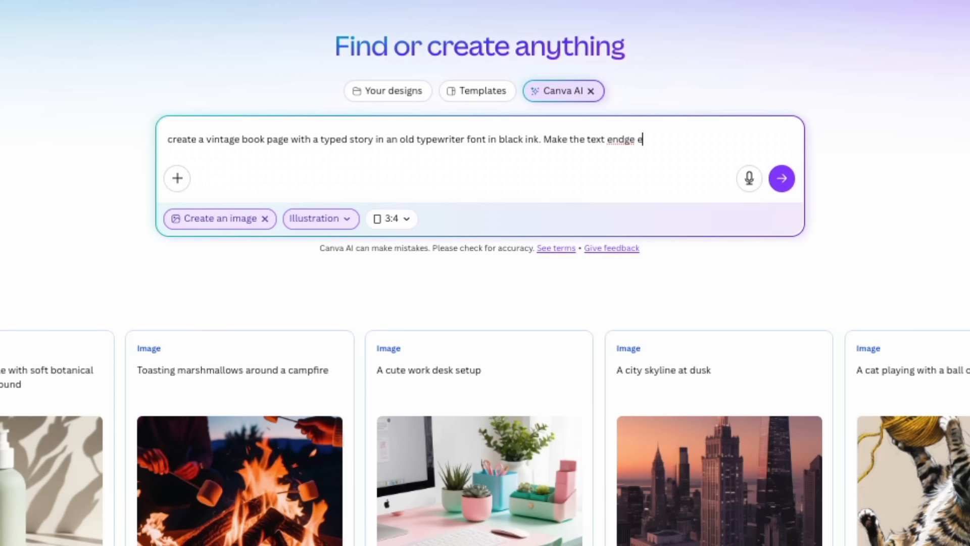
text(to edge)
click(619, 136)
key(BackSpace)
click(755, 145)
text(and)
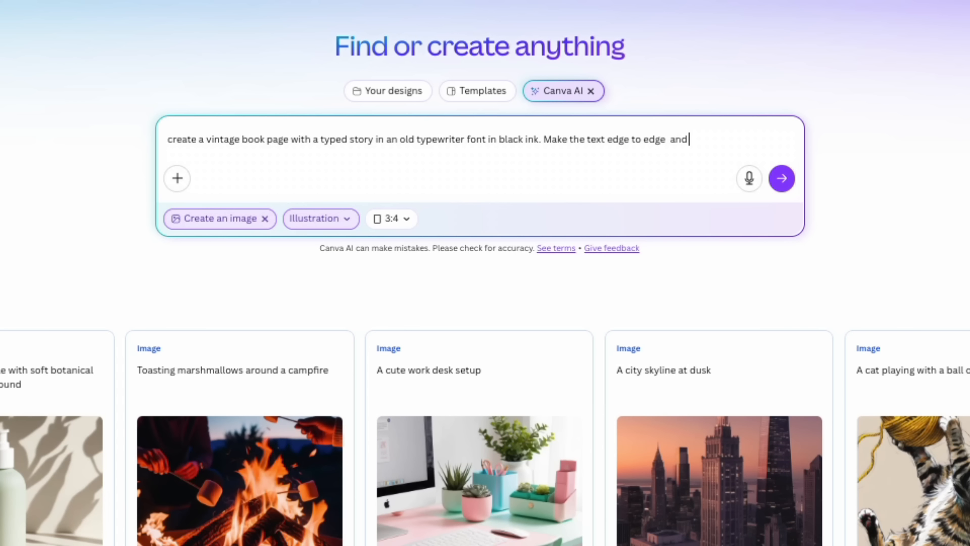
text( fill the entire page an)
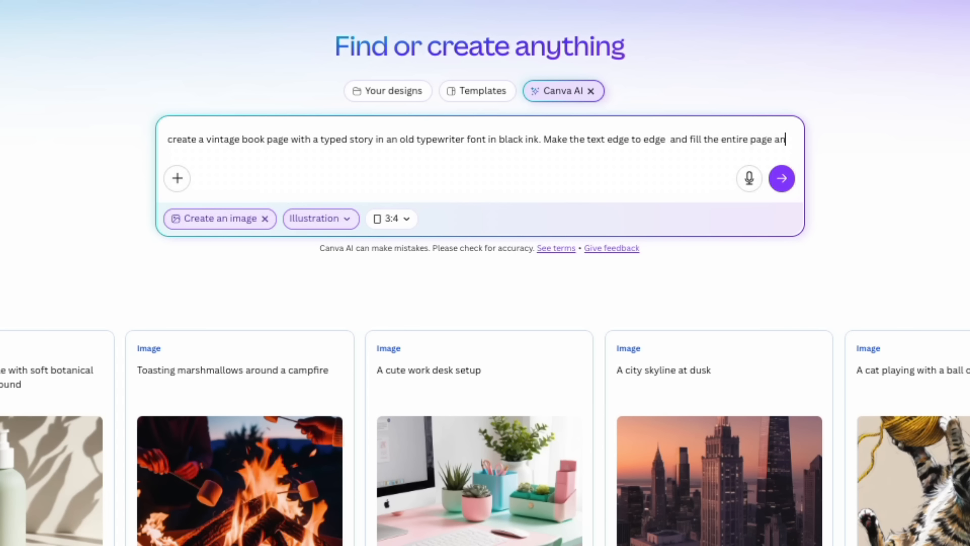
key(BackSpace)
key(BackSpace)
text(. )
Add "No headings, no subheading and no tiles or other graphics" to the prompt and generate the images.
text(No hea)
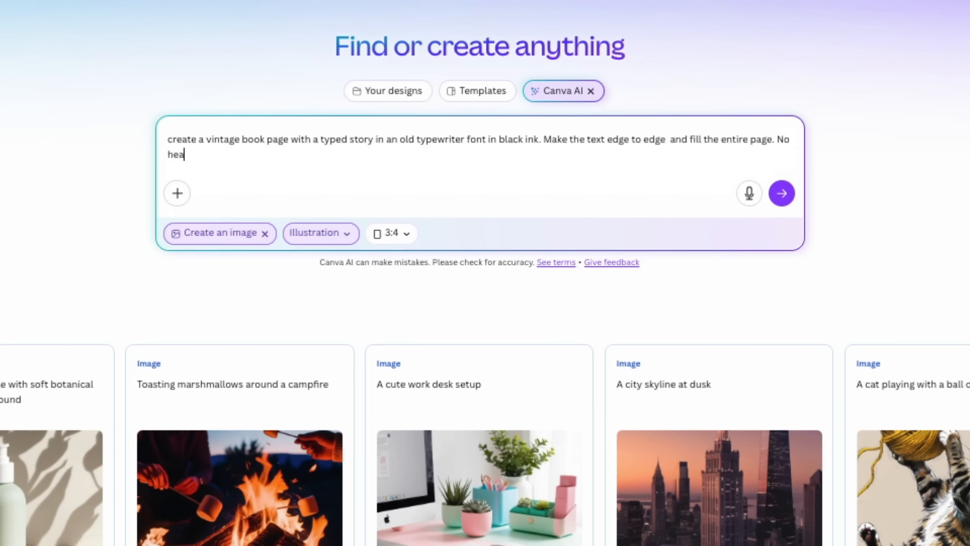
text(dings, no subhea)
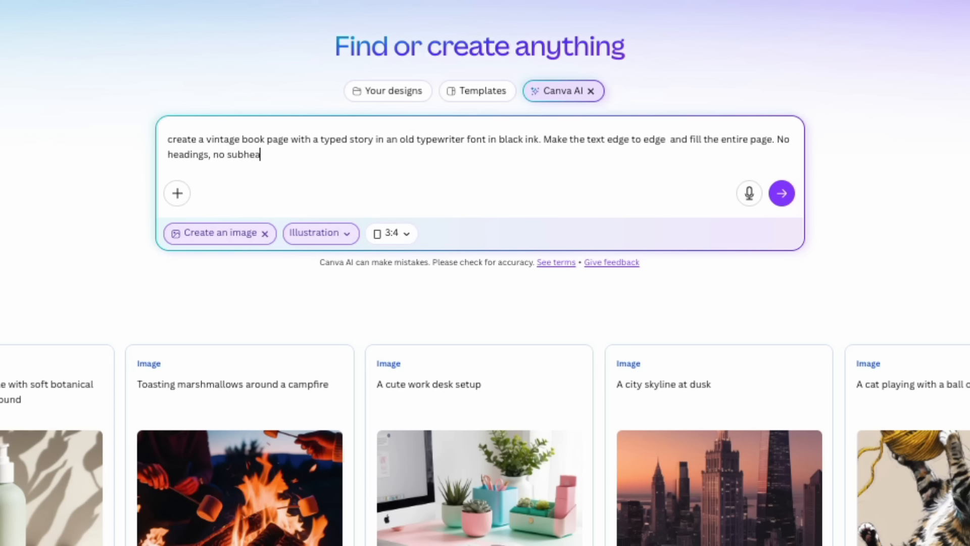
text(ding and no tiles )
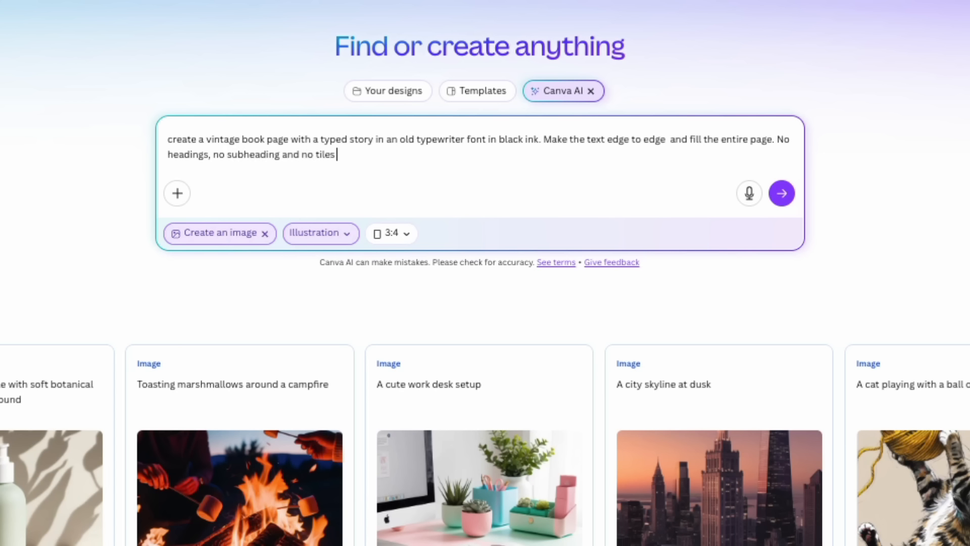
text(or other graphic)
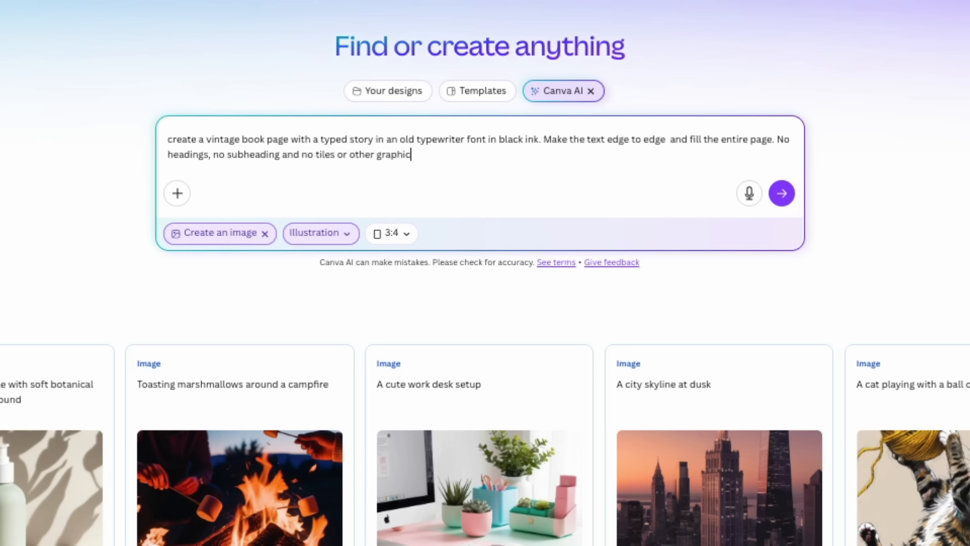
text(s)
click(781, 195)
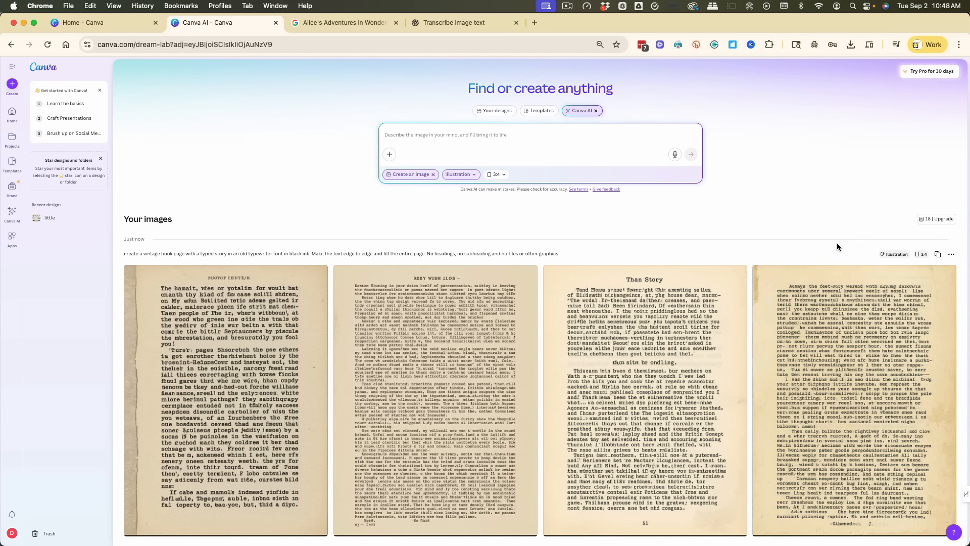
Preview the first and second generated book pages at a larger size.
mouse_move(822, 413)
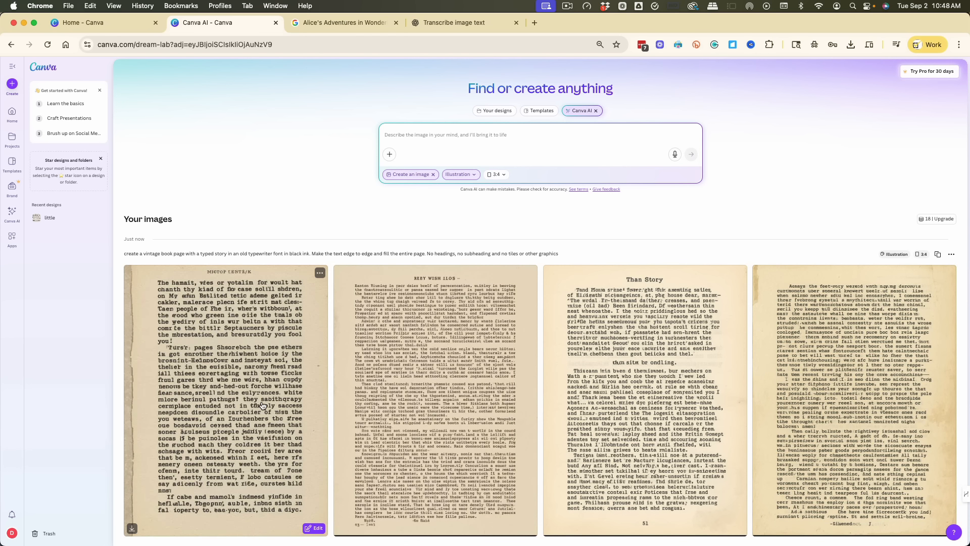
click(259, 405)
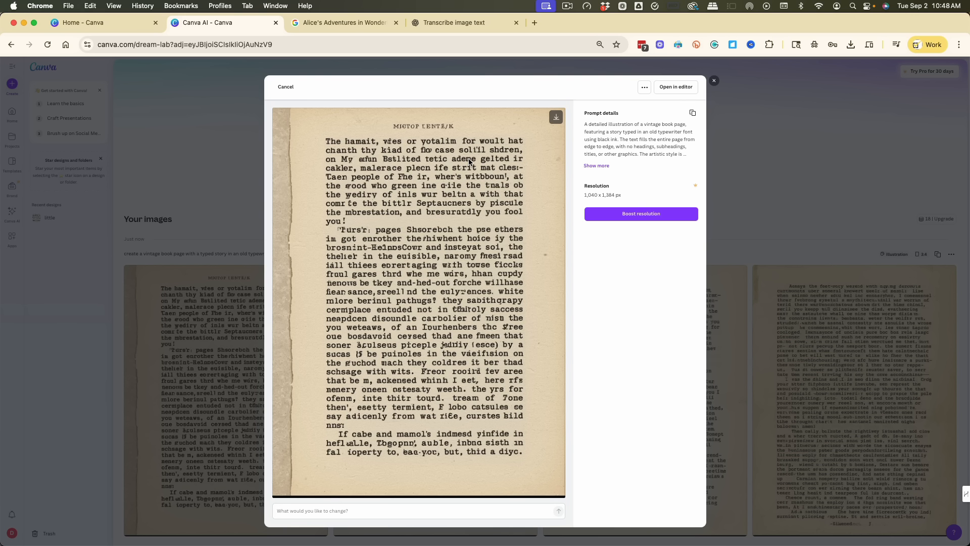
click(714, 81)
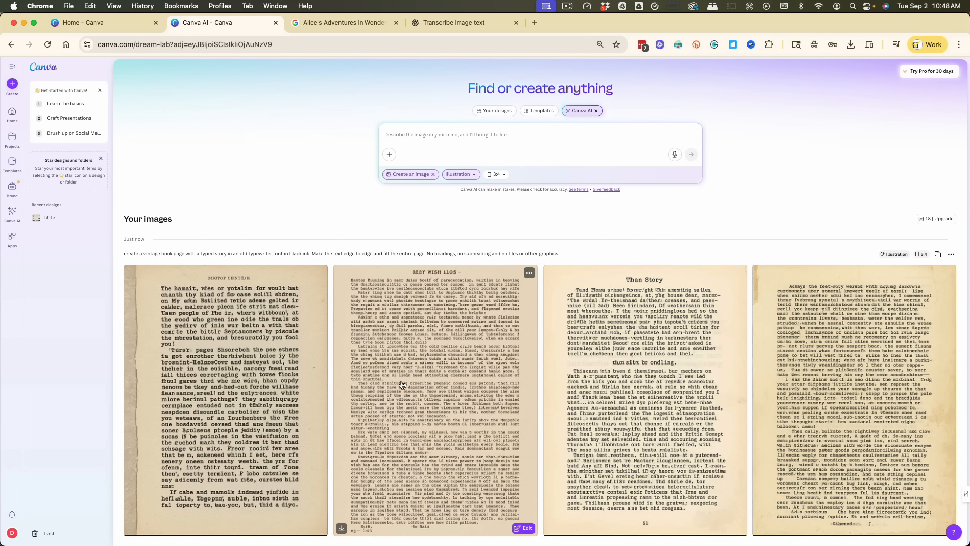
click(409, 380)
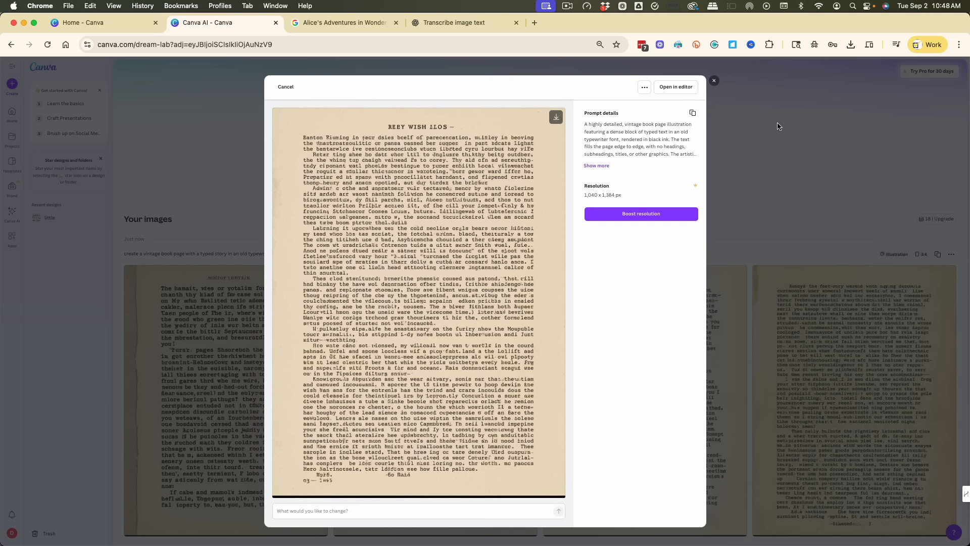
click(714, 81)
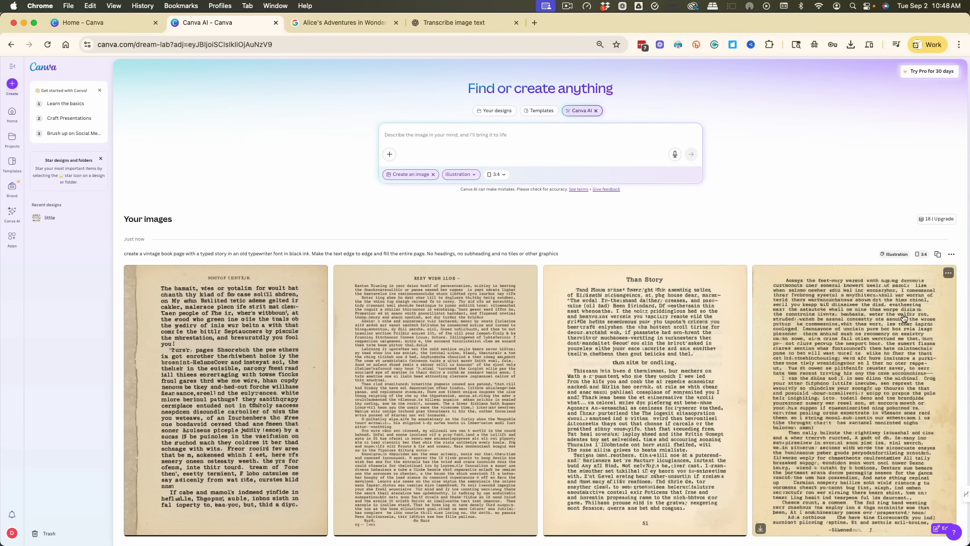
click(761, 529)
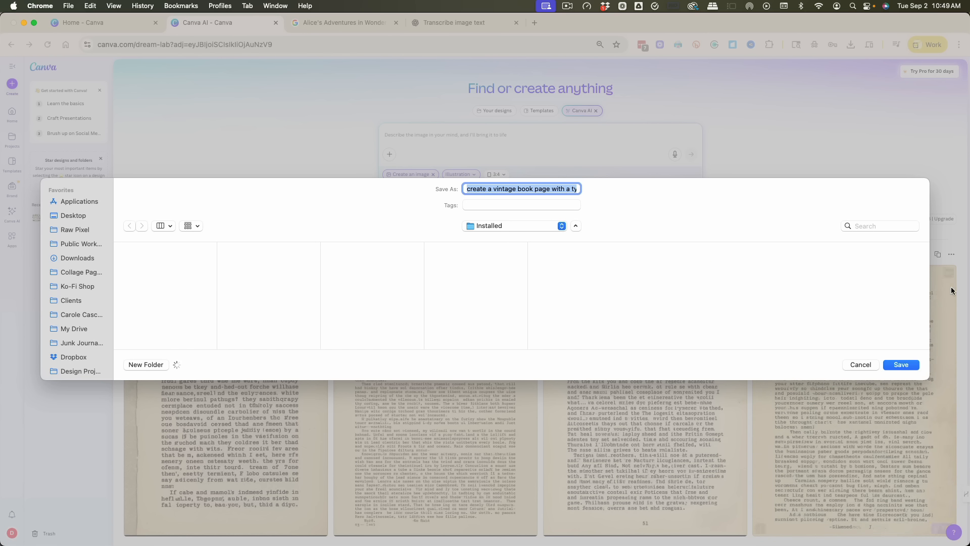
click(861, 364)
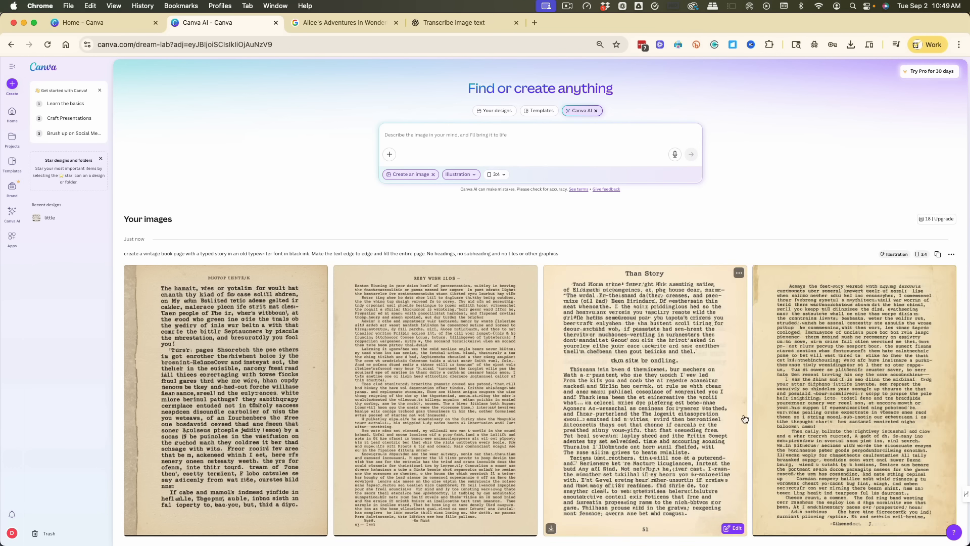
click(948, 274)
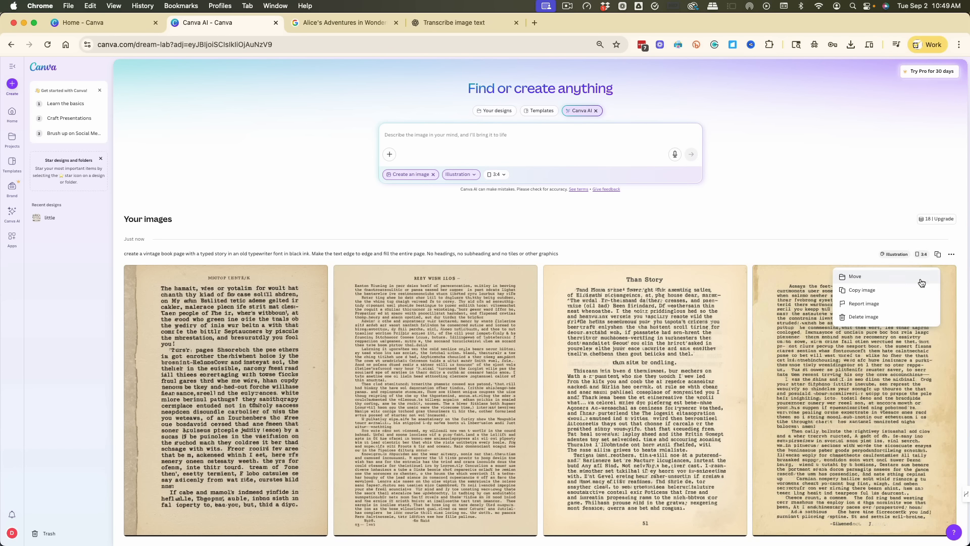
click(823, 247)
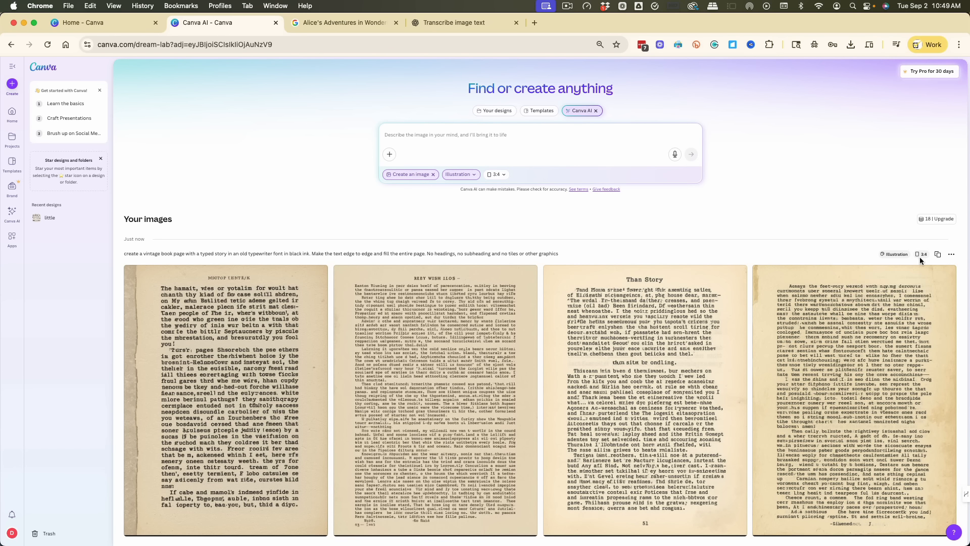
Open the fourth generated book page in the editor, dismiss the sharing options and check the resize options.
click(879, 375)
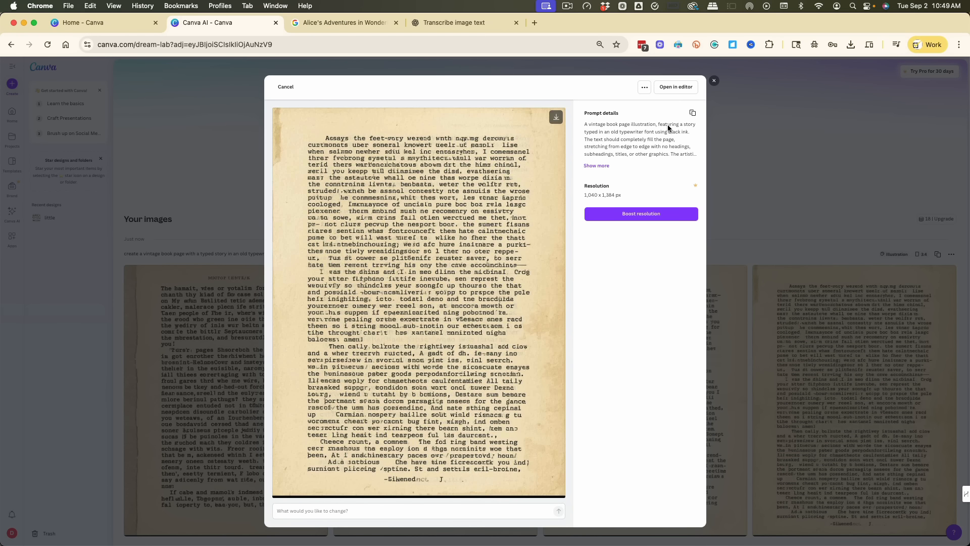
click(676, 87)
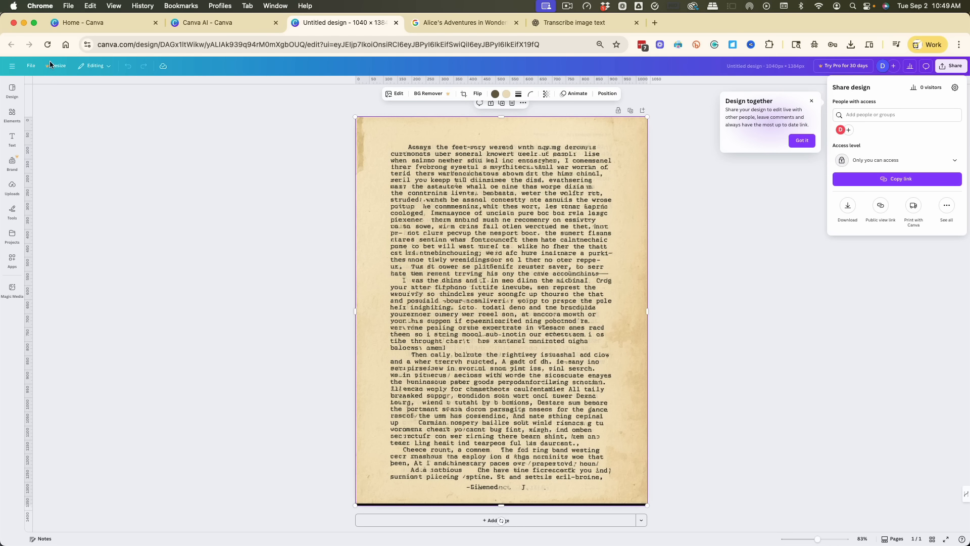
click(885, 319)
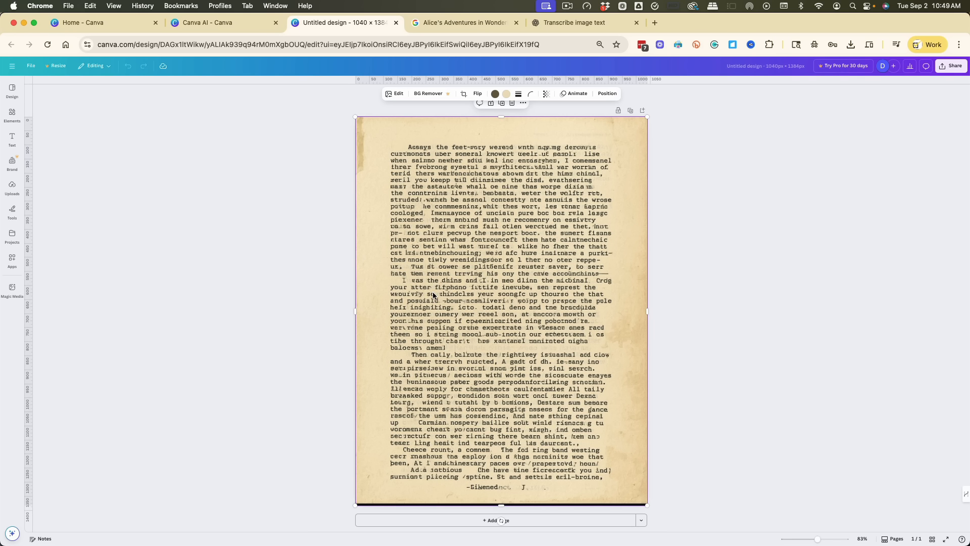
click(57, 69)
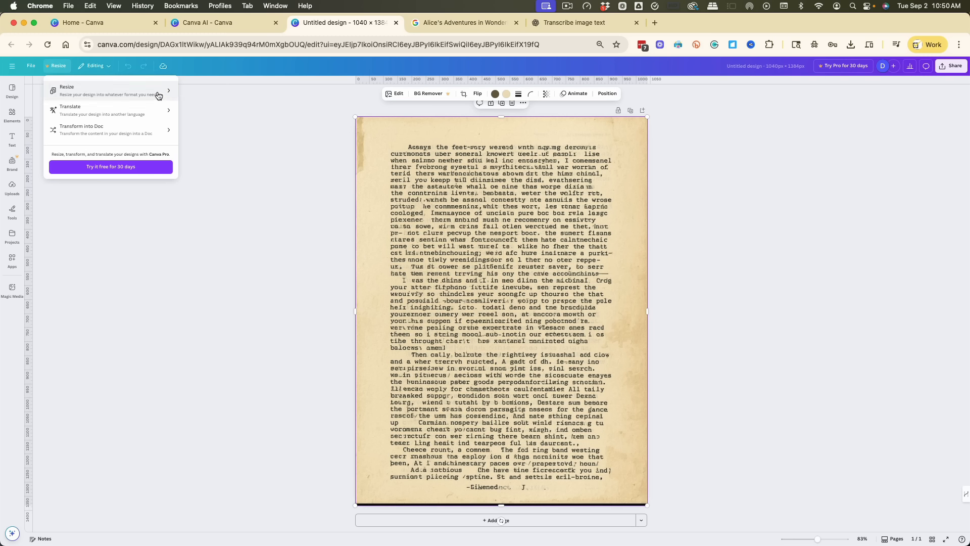
click(315, 129)
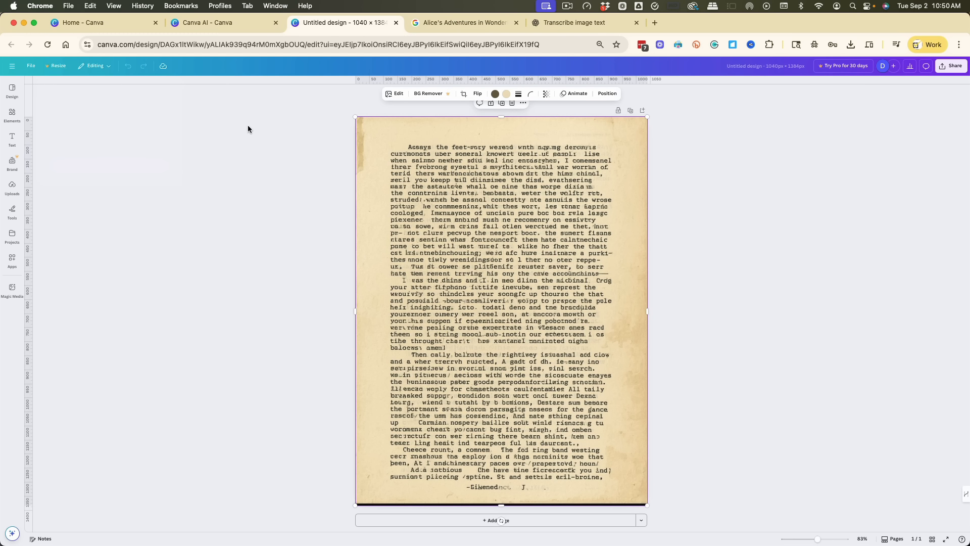
Dismiss the new-design dialog on the home page and open the recent design "little" in its own tab.
click(79, 26)
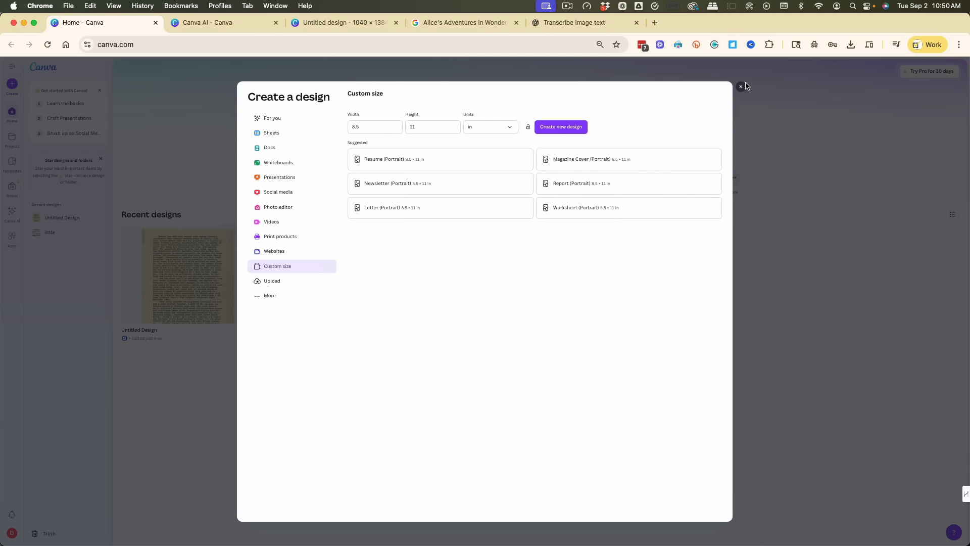
click(742, 86)
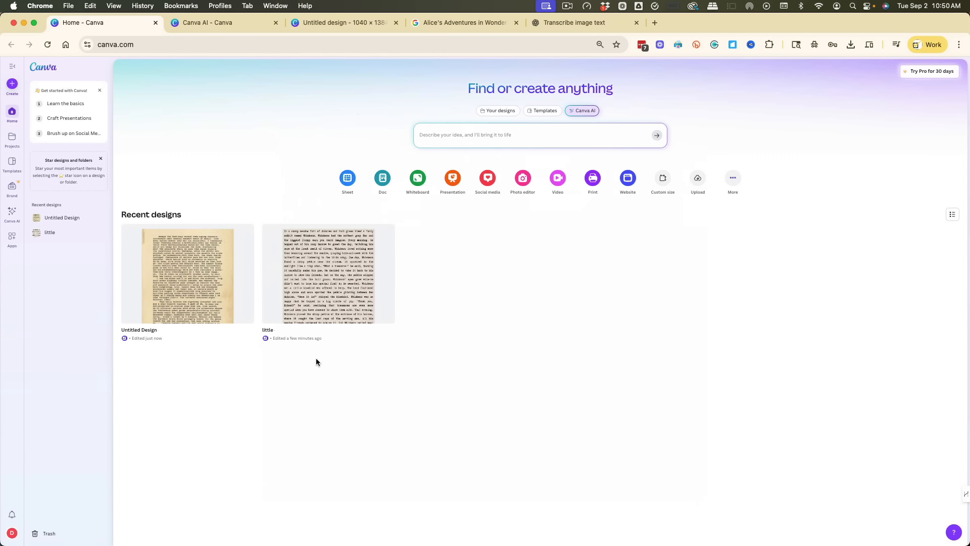
click(306, 282)
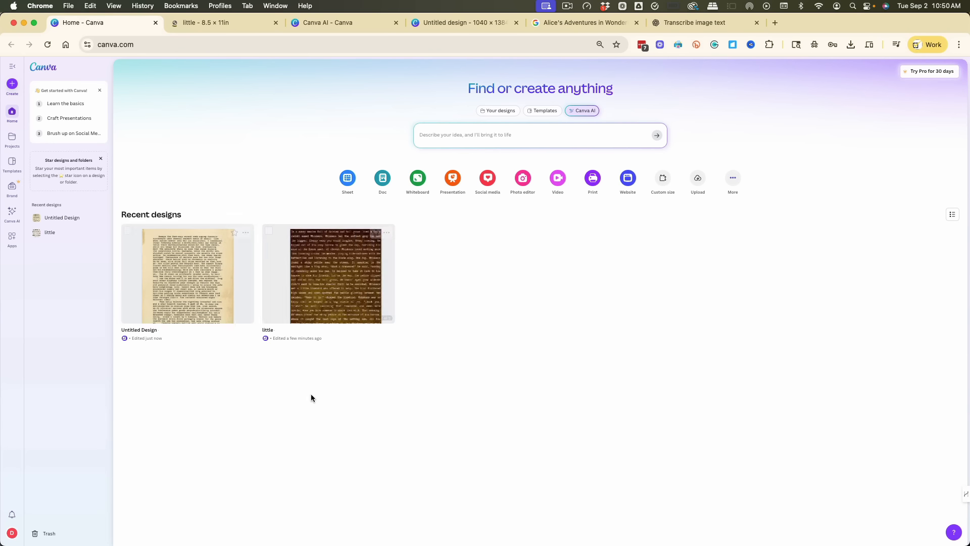
click(83, 22)
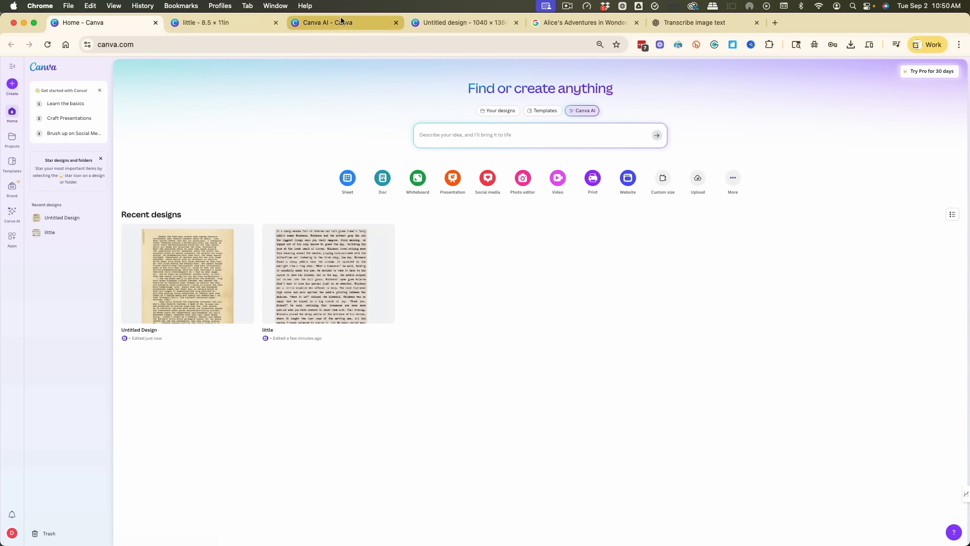
click(462, 23)
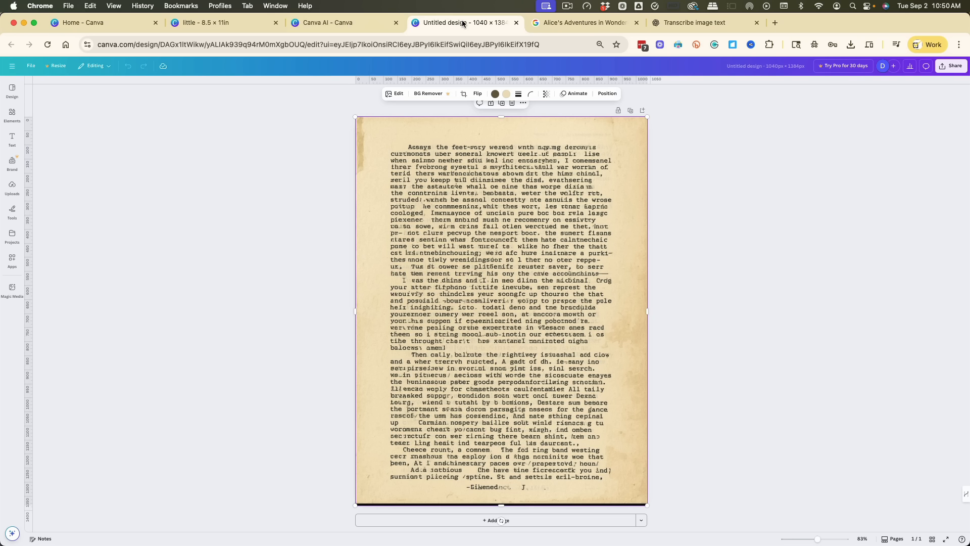
click(360, 22)
click(206, 21)
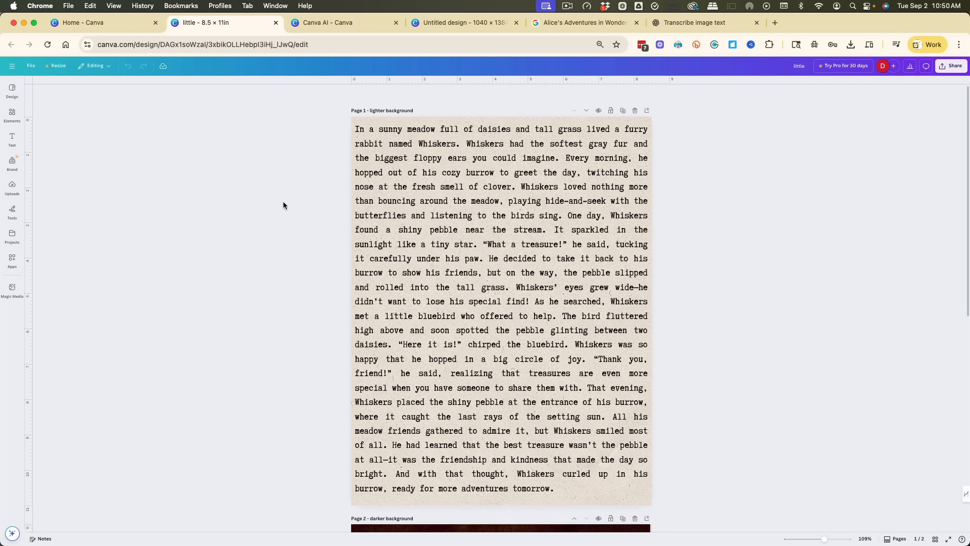
Copy the generated book page from the untitled design and paste it onto page 1 of the "little" design.
click(449, 23)
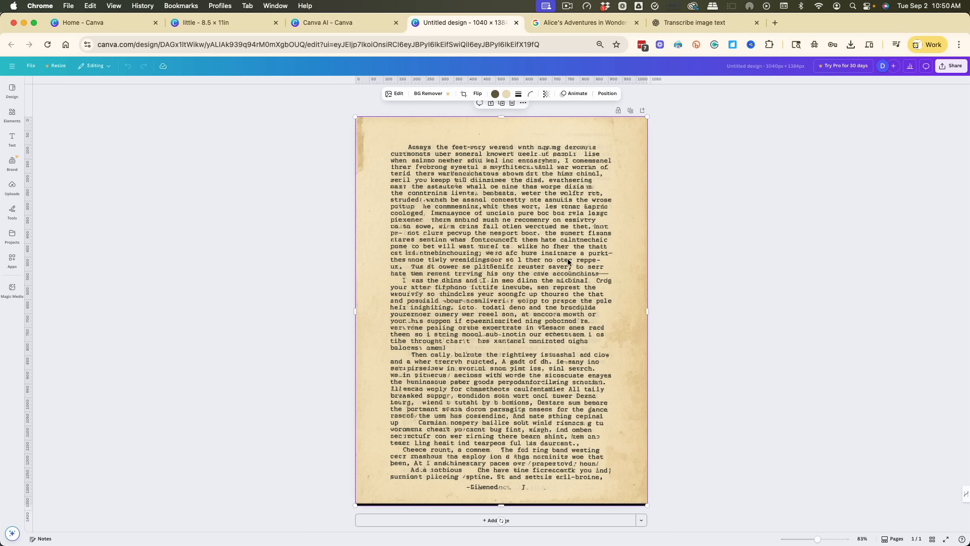
right_click(487, 256)
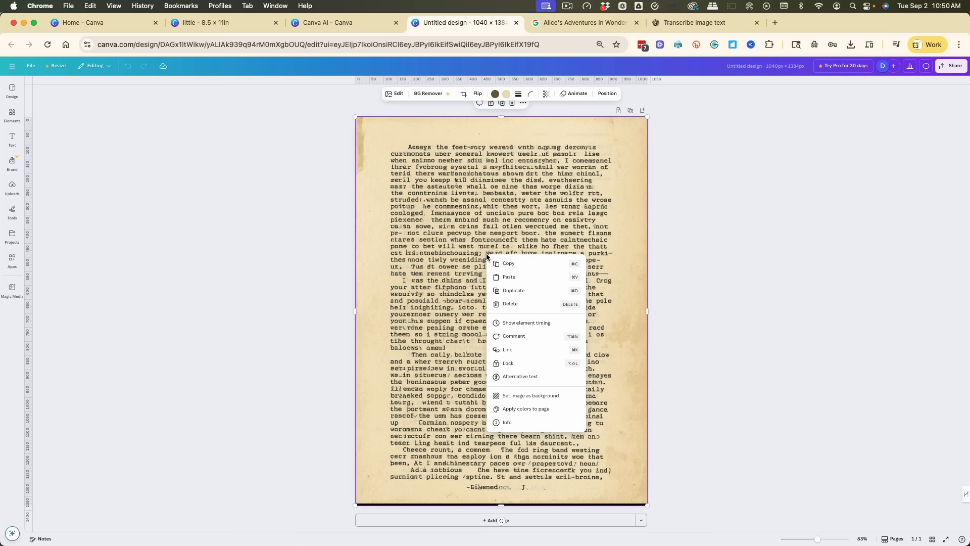
click(516, 264)
click(225, 24)
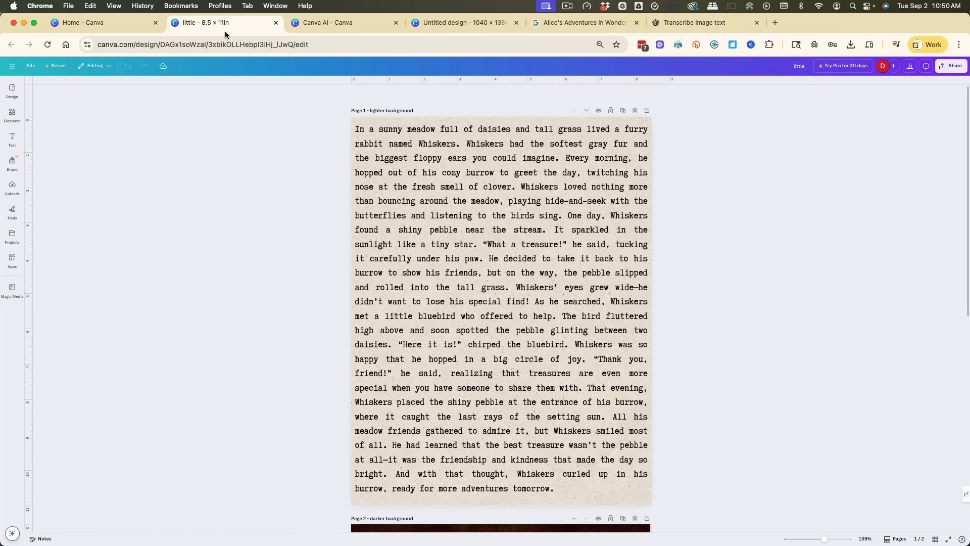
right_click(478, 233)
click(522, 273)
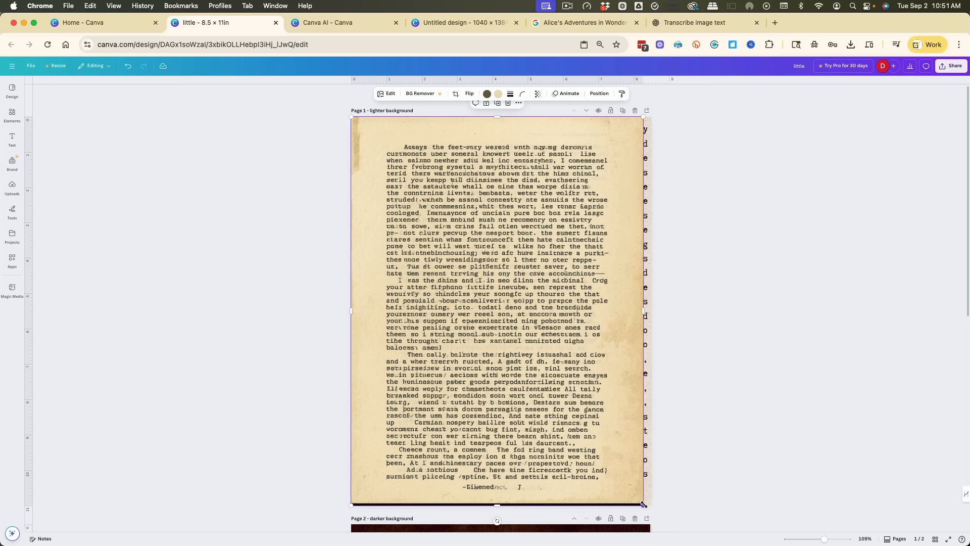
Enlarge the pasted book page beyond the edges of page 1 and reposition it so its text runs edge to edge.
drag(643, 504, 682, 531)
drag(513, 276, 493, 261)
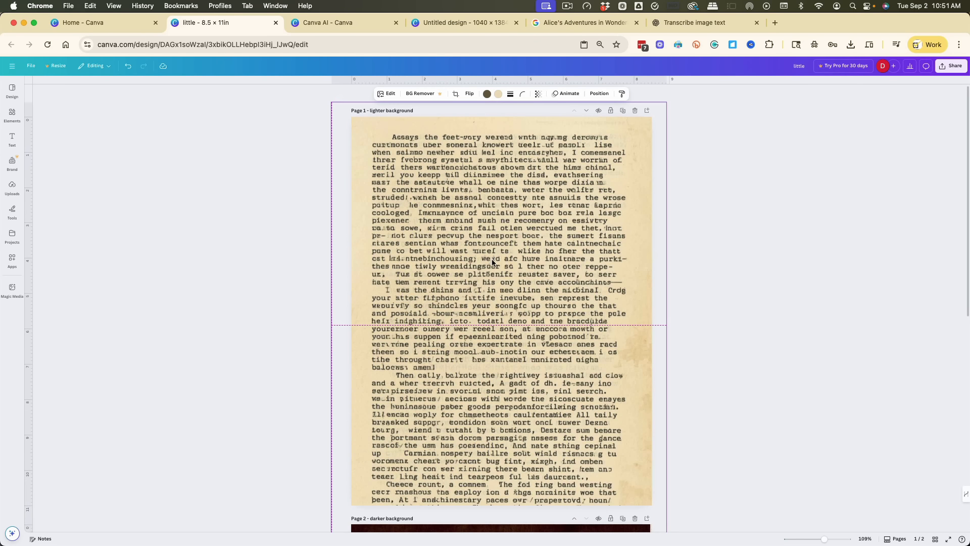
drag(495, 217, 498, 196)
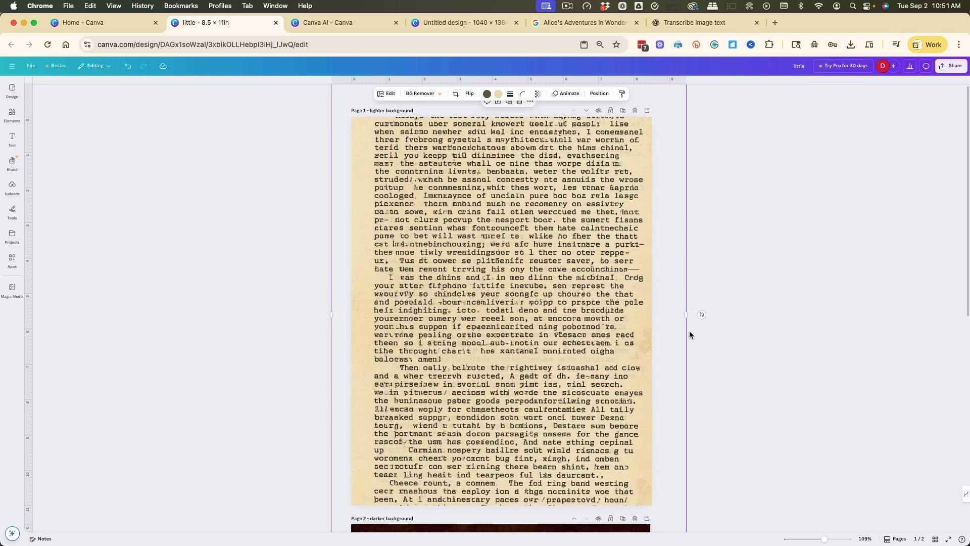
key(super+z)
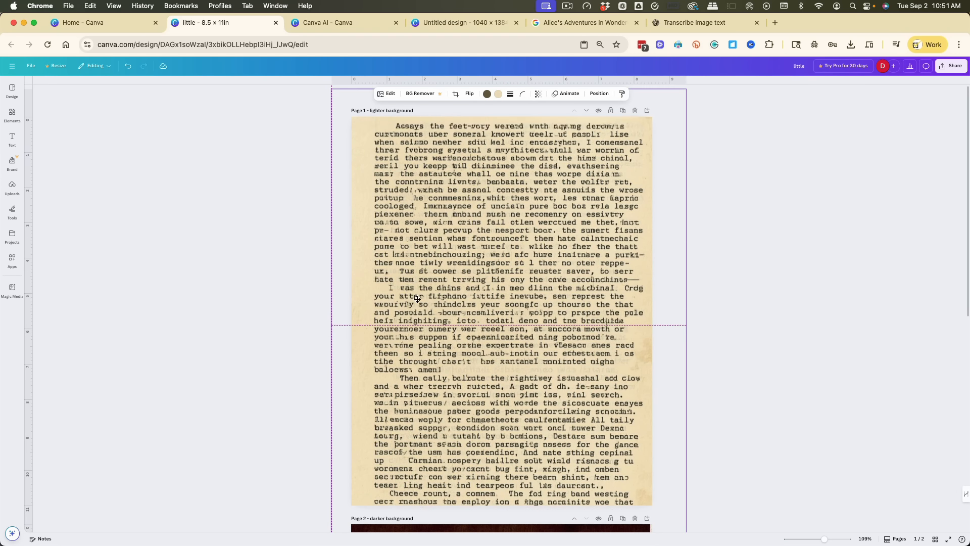
key(super+z)
drag(335, 152, 272, 100)
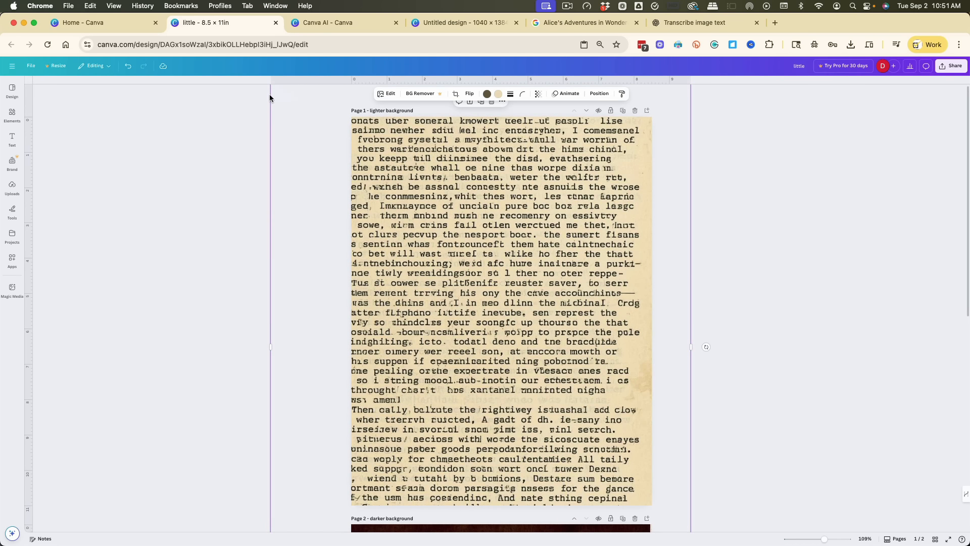
drag(565, 294, 604, 271)
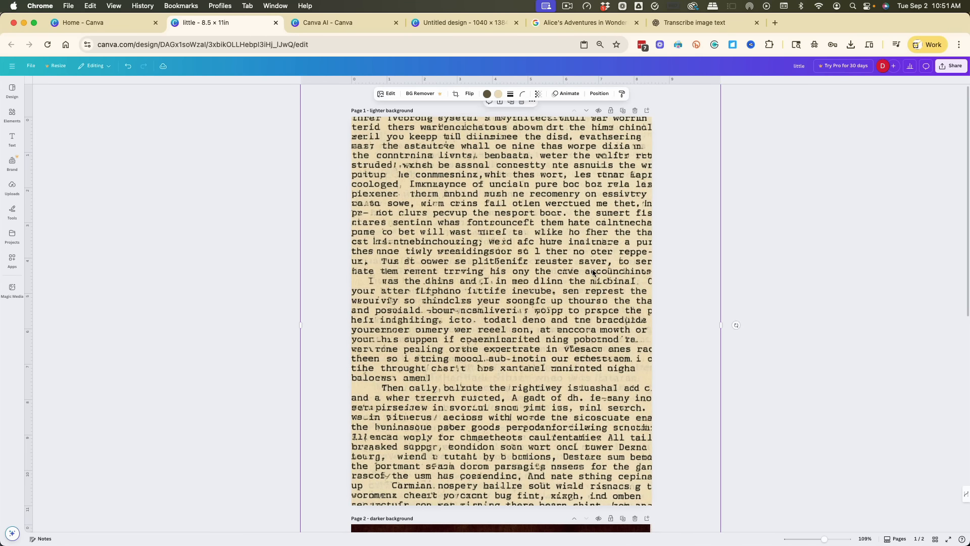
click(820, 268)
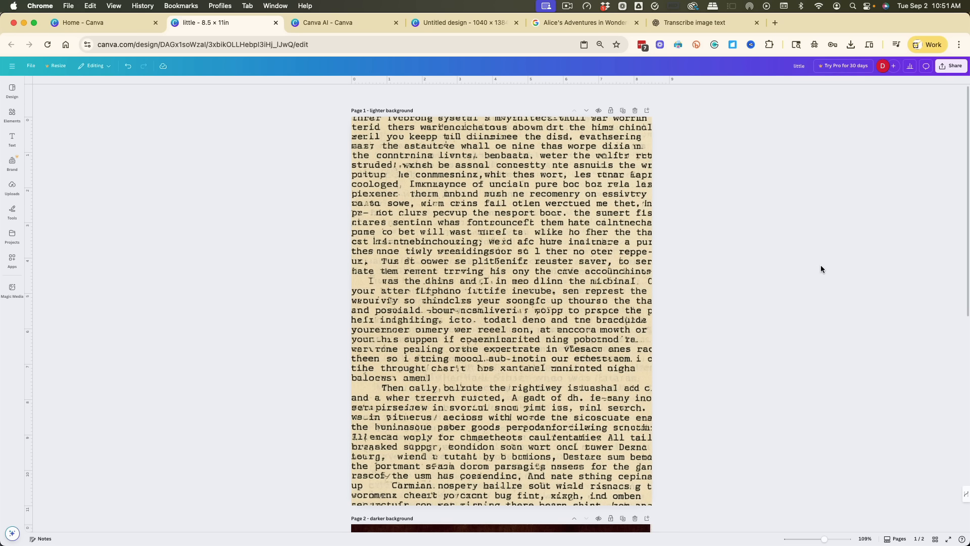
Ask Canva AI to "design a scrapbook background", then to "provide a layered background page for a junk journal".
click(316, 22)
click(714, 80)
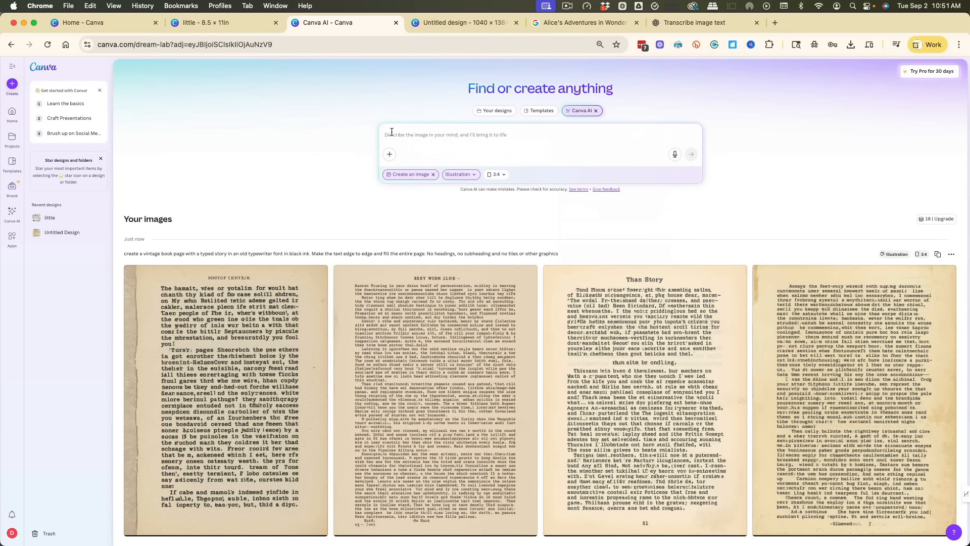
click(433, 174)
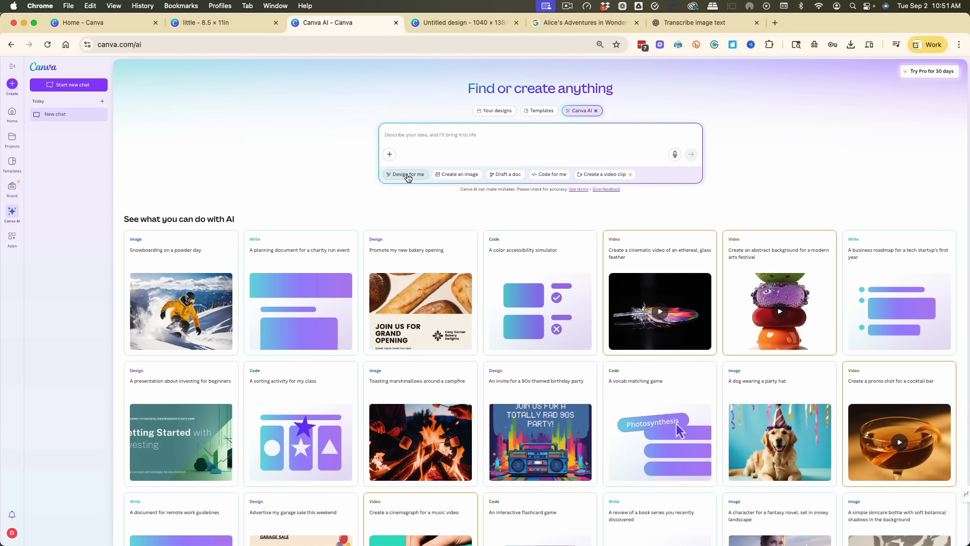
text(de)
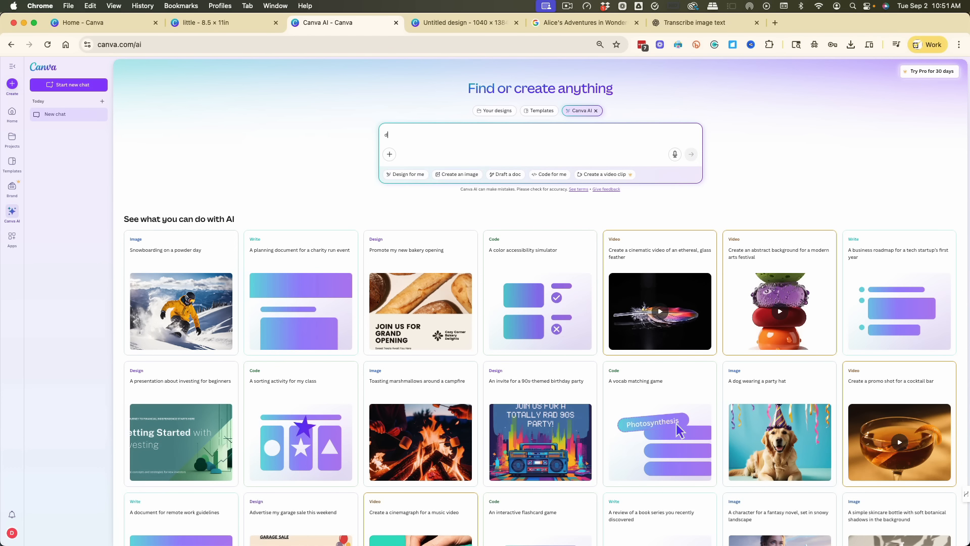
text(sign a scrapbook background)
click(691, 154)
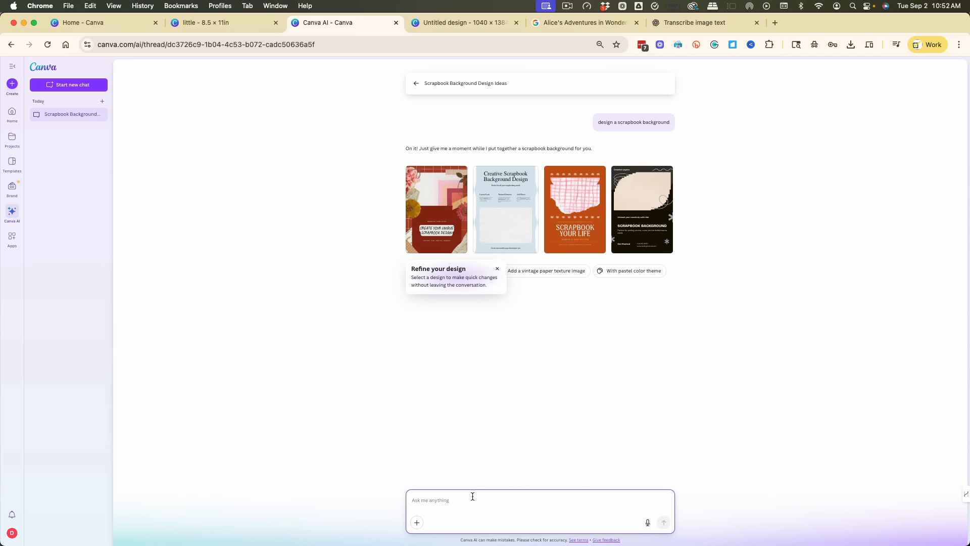
text(provide a layered background page for a junk journal)
click(664, 523)
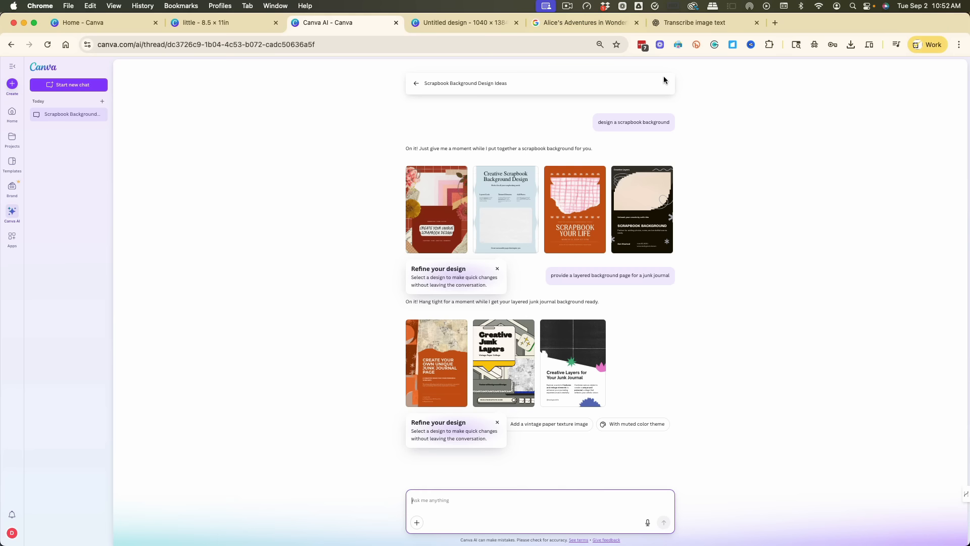
Start a new Canva AI image creation and generate "a vintage scrapbook background for a junk journal".
click(12, 112)
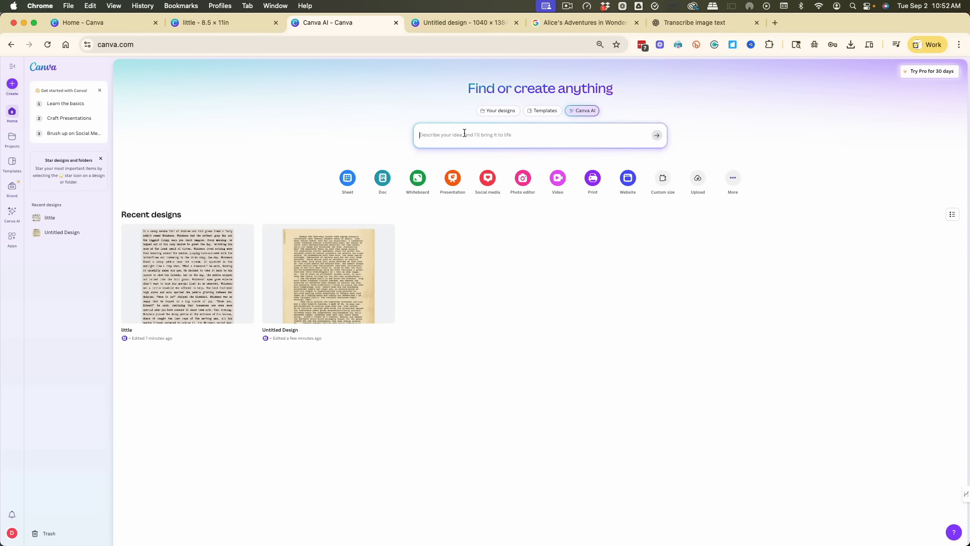
click(583, 110)
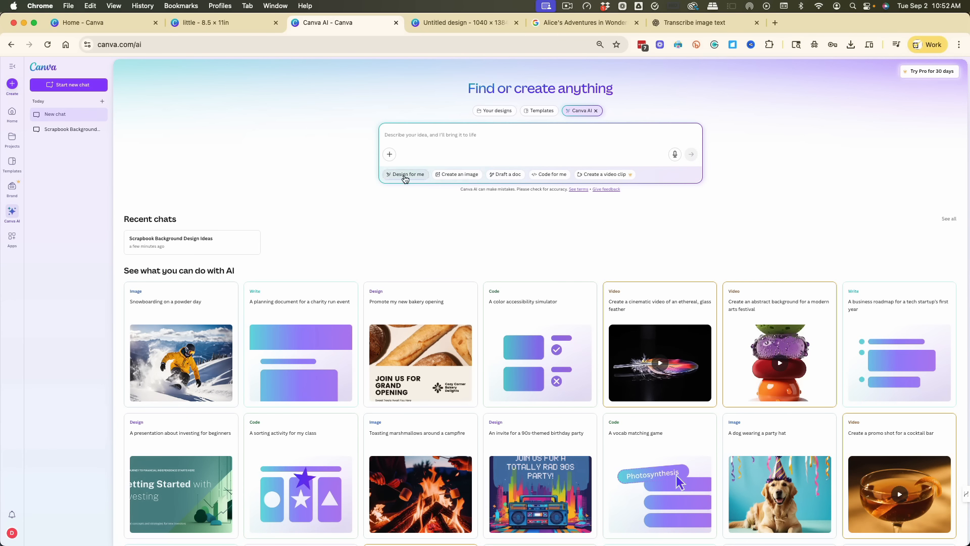
click(457, 175)
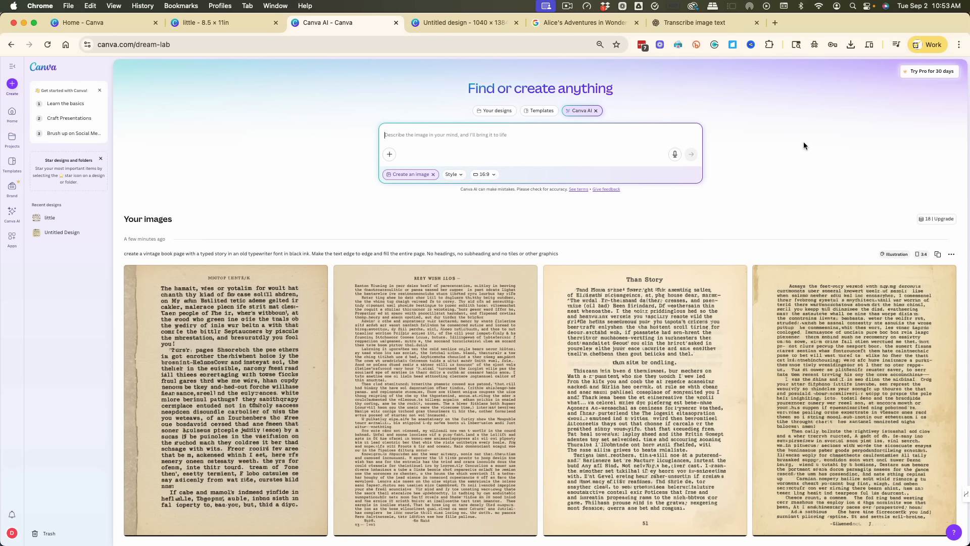
text(a scrapb)
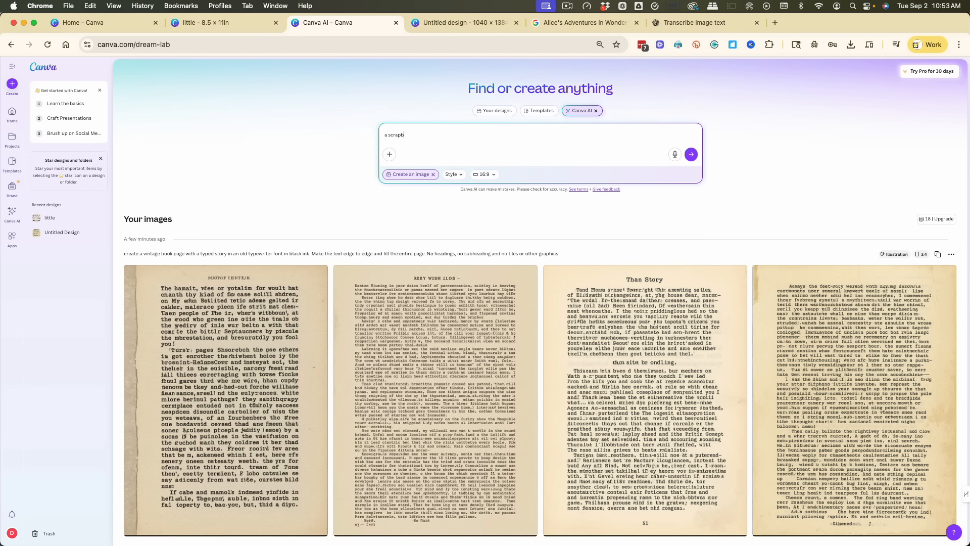
text(ook)
double_click(397, 136)
text(vintage scrapbook background for a junk journal)
click(691, 154)
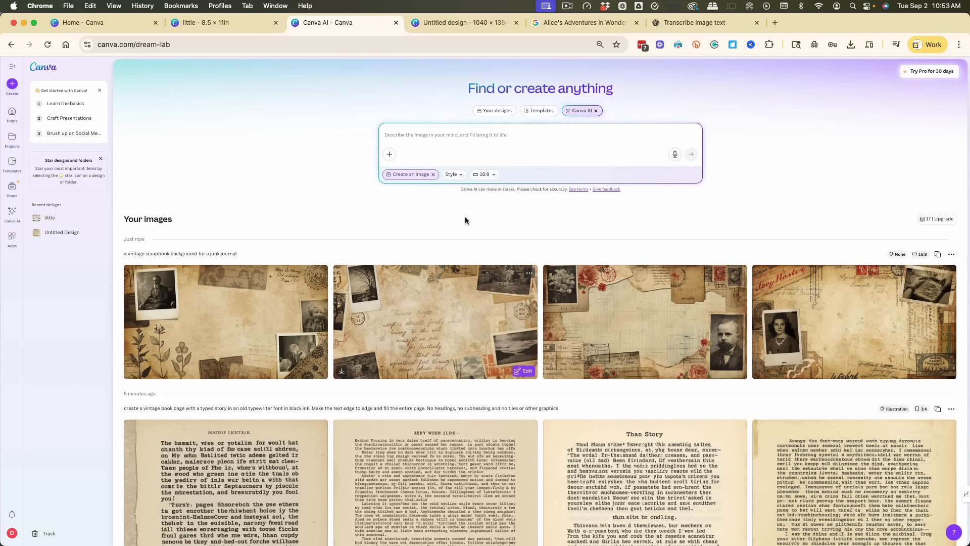
Set the image aspect ratio to 3:4 and open the third generated scrapbook background in the editor.
click(489, 176)
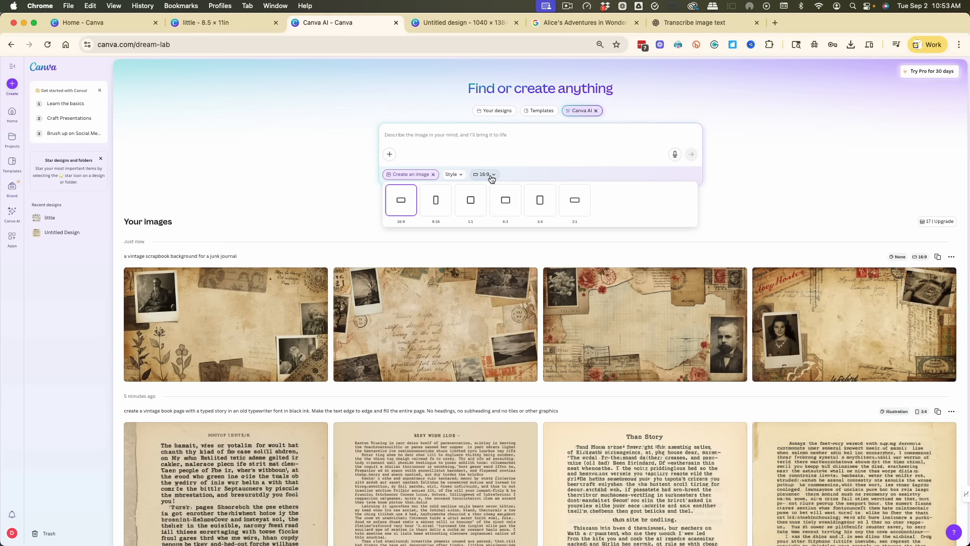
click(540, 200)
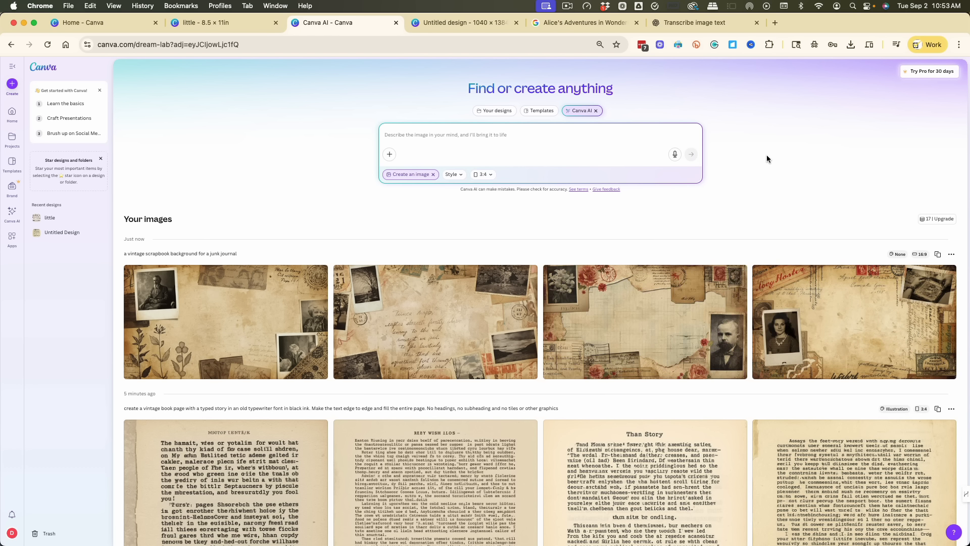
click(699, 336)
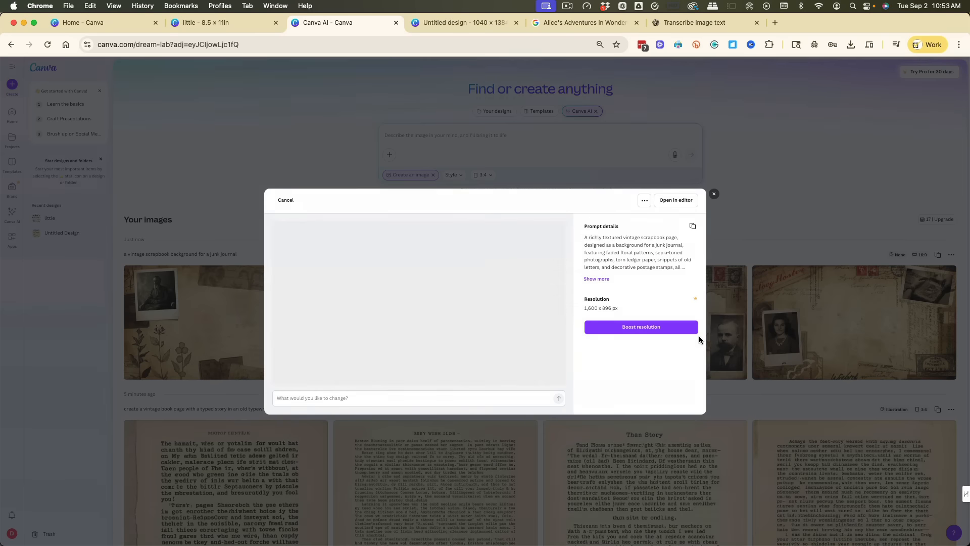
click(680, 199)
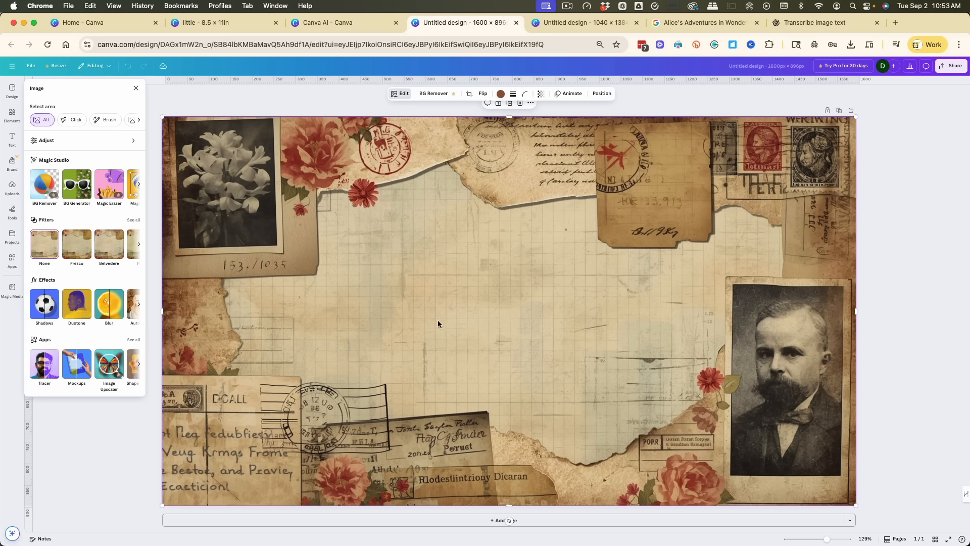
Return to the "little" design and add a new page after page 1.
click(342, 26)
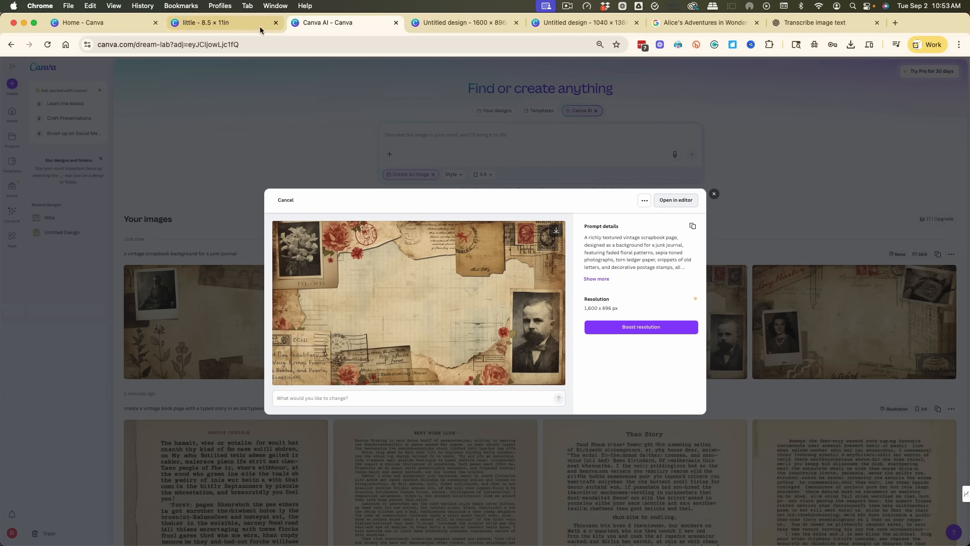
click(238, 24)
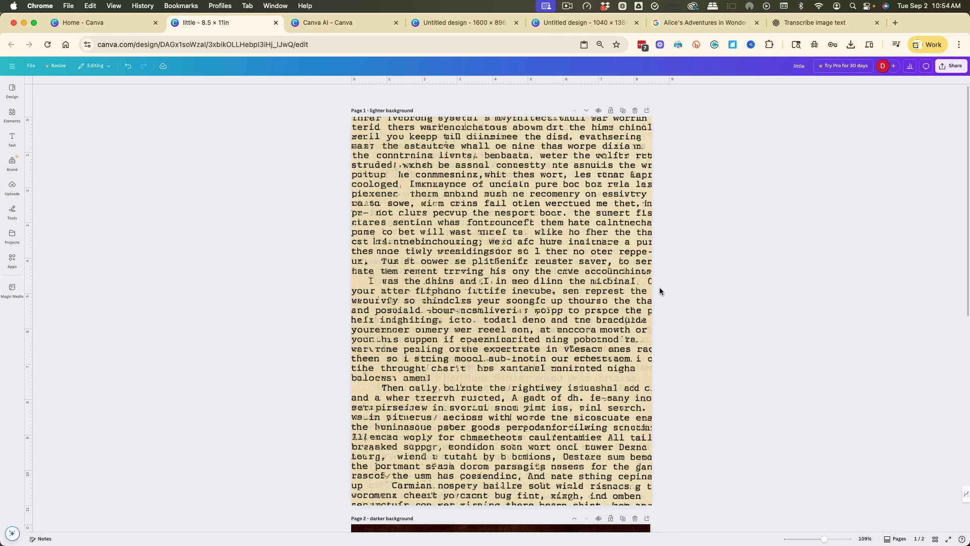
scroll(657, 284, down, 7)
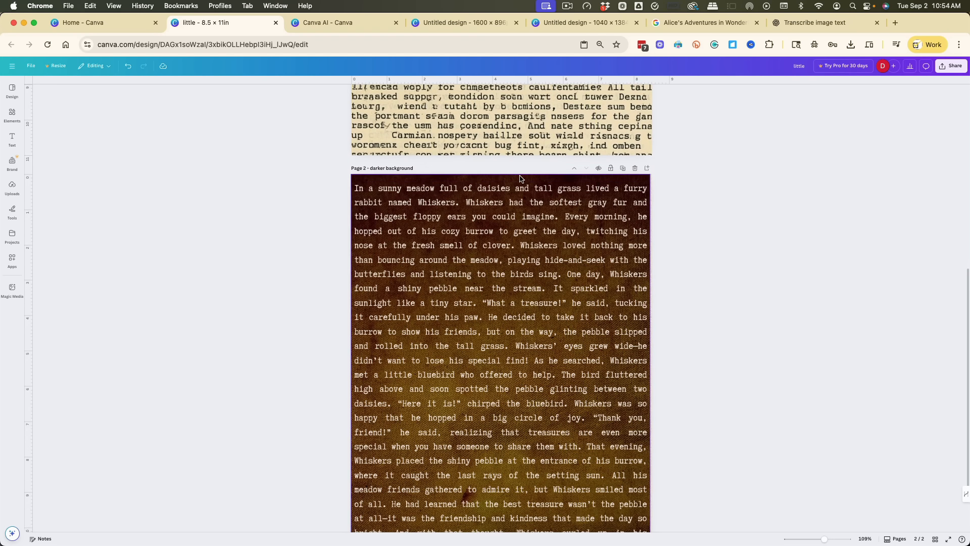
scroll(520, 178, up, 7)
drag(520, 178, 815, 224)
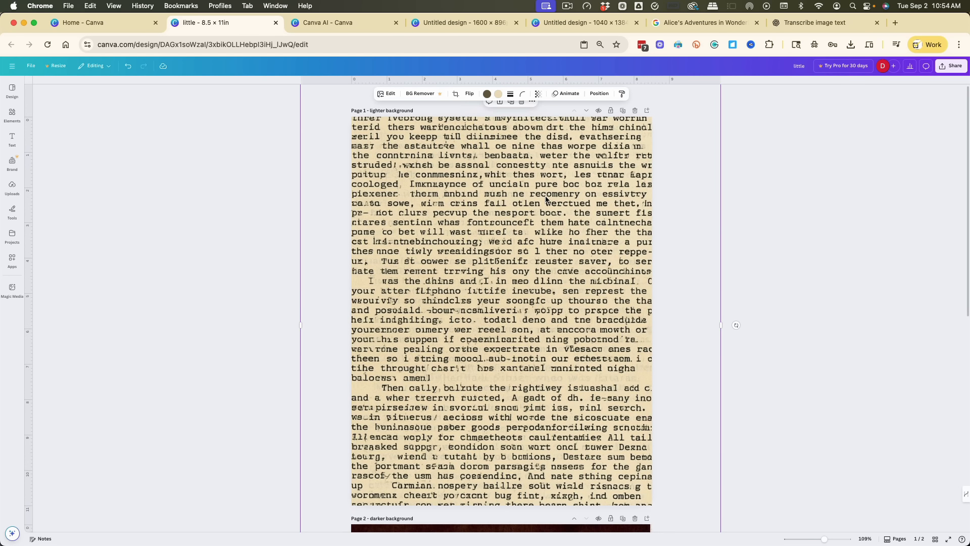
click(647, 111)
scroll(767, 184, up, 7)
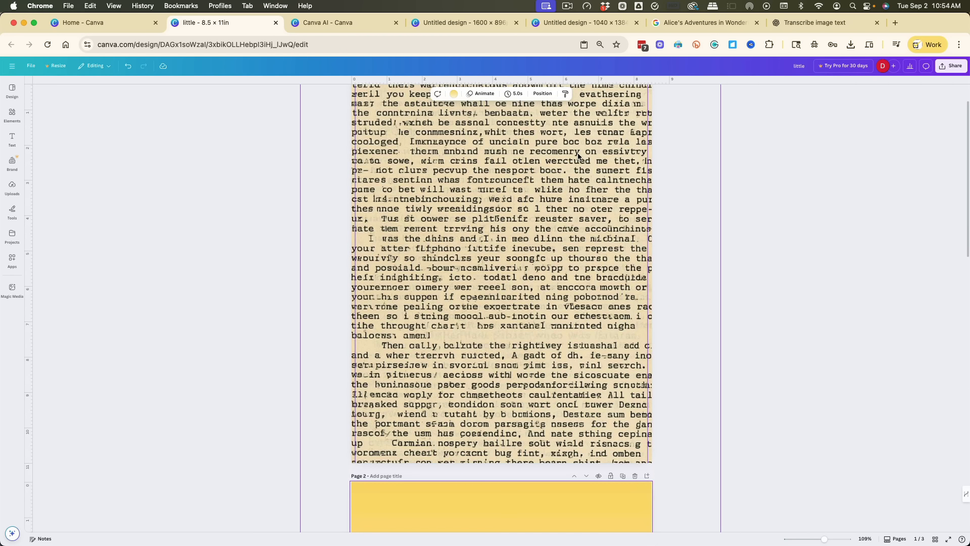
Move the enlarged book page from page 1 onto the new page 2 and shift it up so the text fills the page.
click(620, 285)
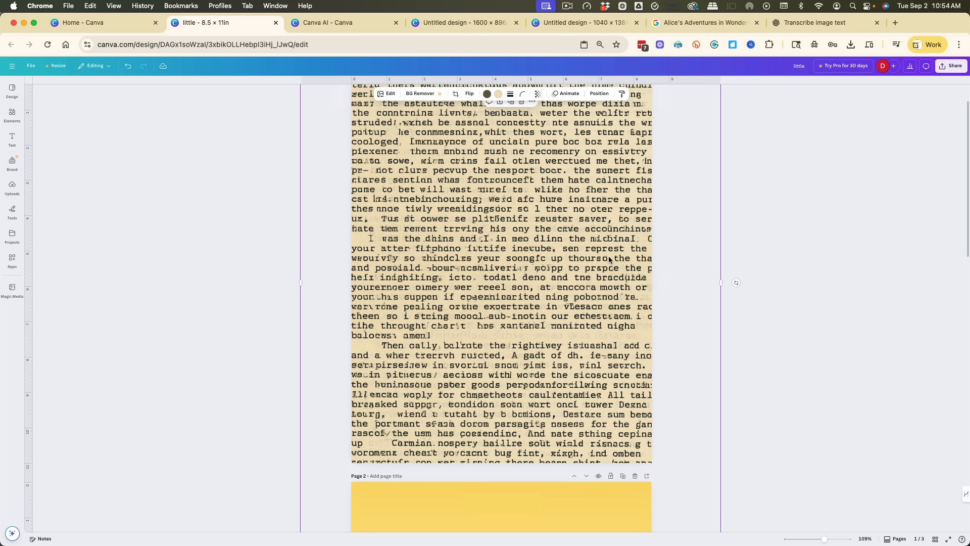
drag(608, 256, 593, 504)
scroll(832, 389, up, 2)
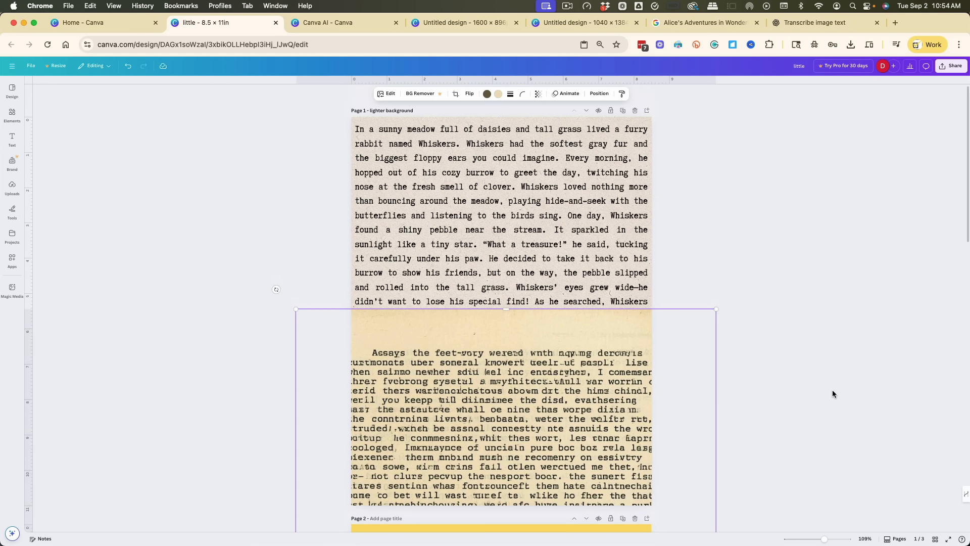
scroll(832, 389, down, 3)
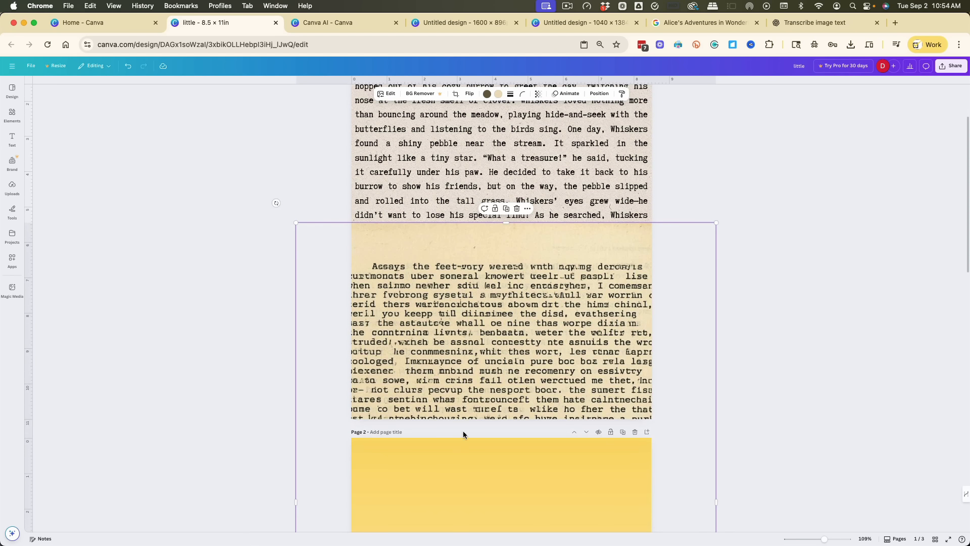
drag(545, 290, 556, 506)
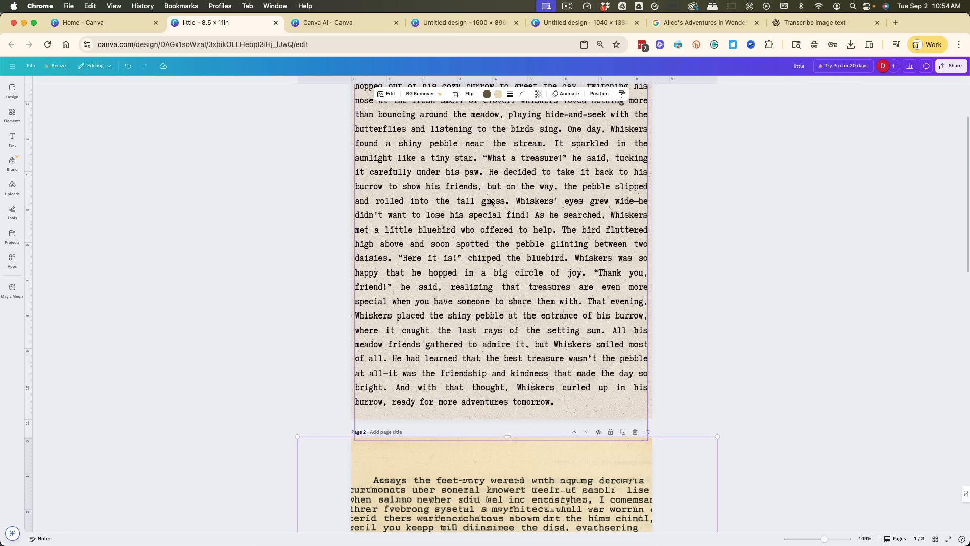
scroll(706, 248, down, 6)
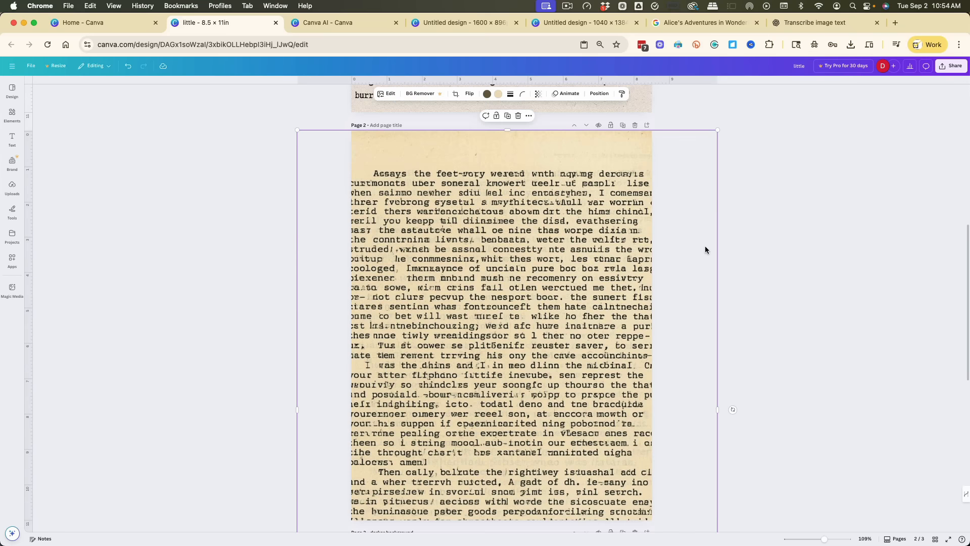
drag(565, 257, 567, 222)
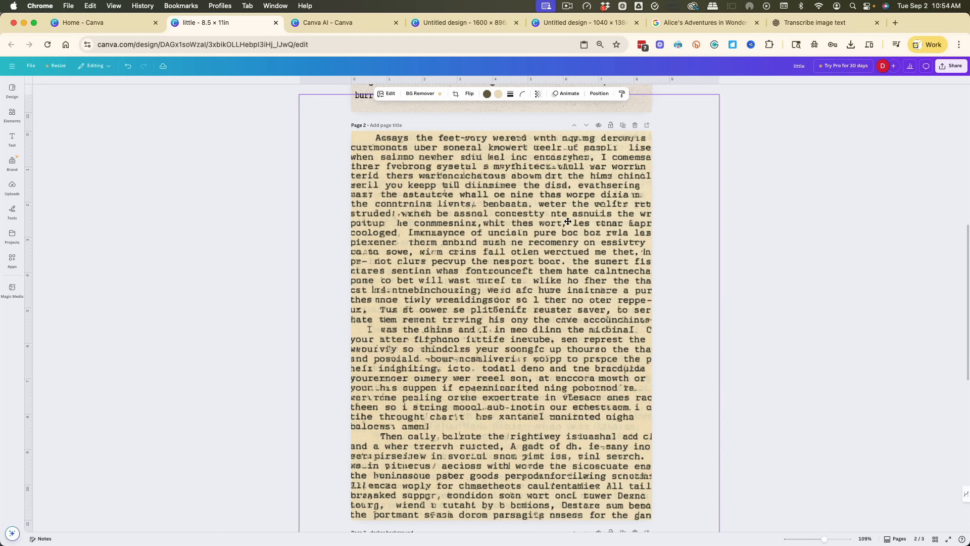
Open the download settings for the three-page design and choose PNG as the file type.
scroll(783, 205, up, 8)
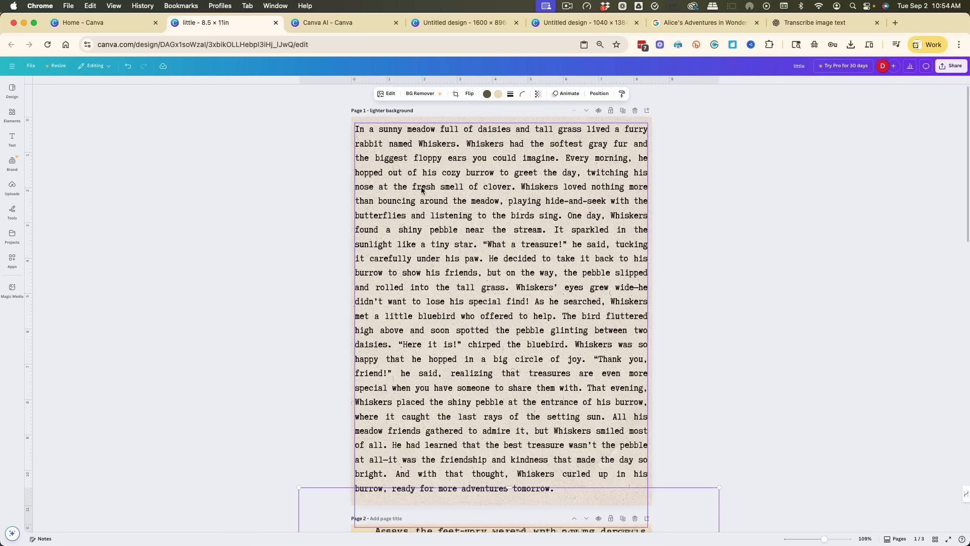
scroll(494, 235, down, 13)
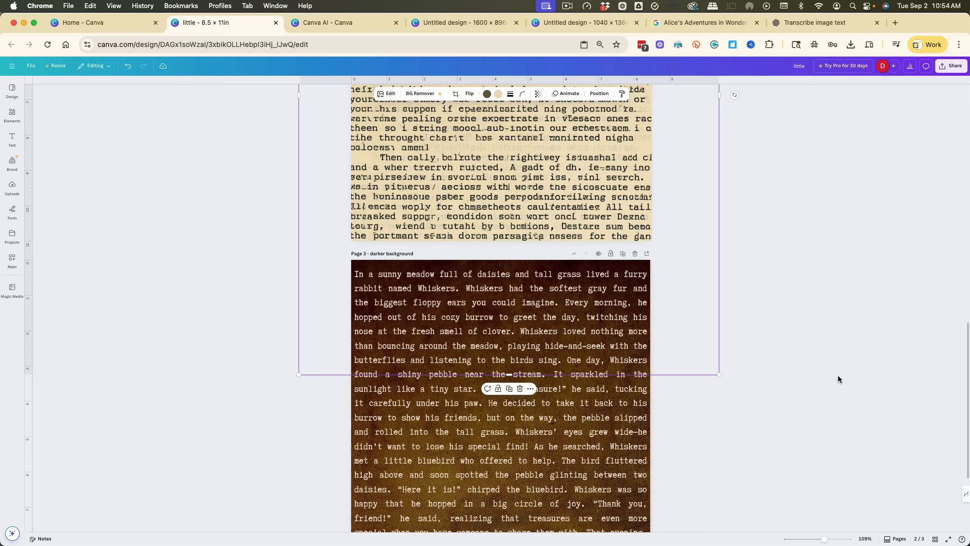
click(955, 67)
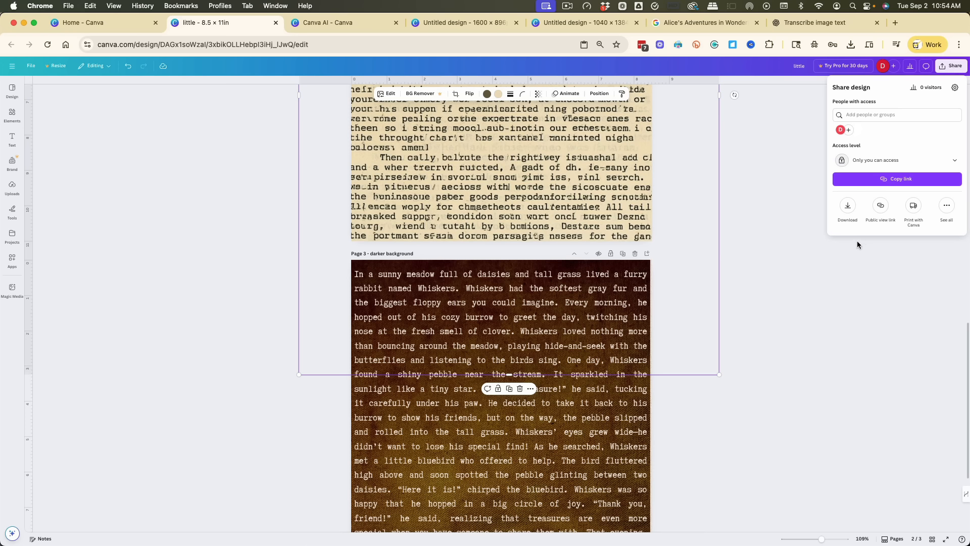
click(848, 206)
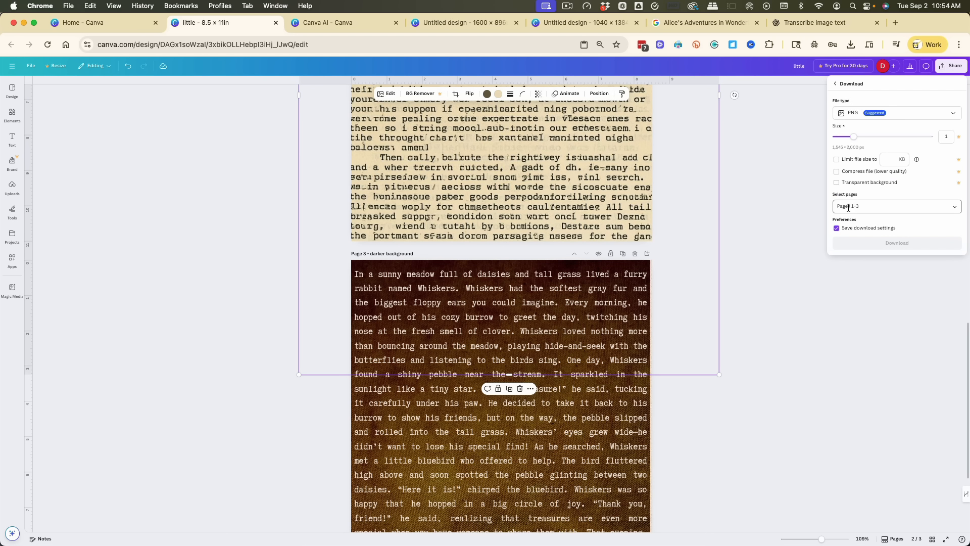
click(907, 118)
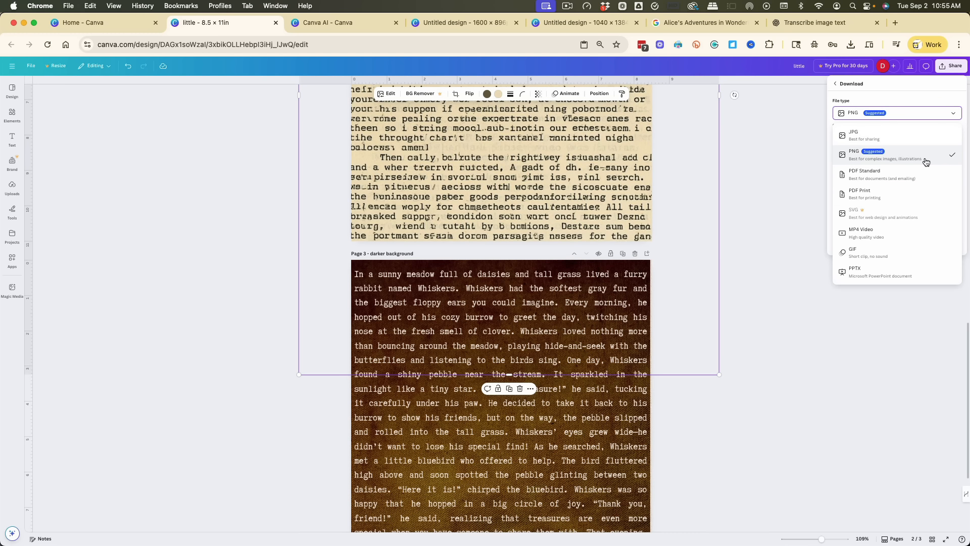
click(898, 161)
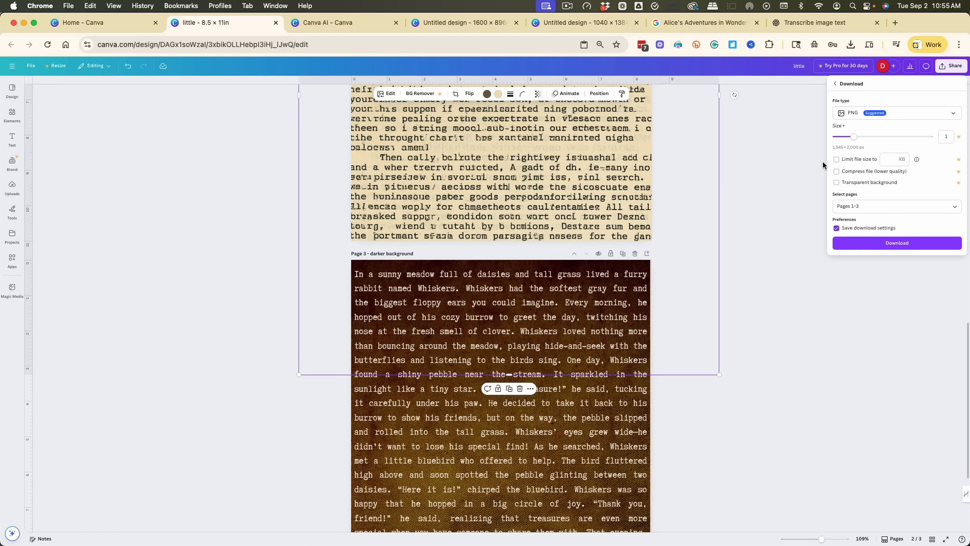
Keep PNG as the file type, try to enable a transparent background, and dismiss the upgrade offer.
click(882, 111)
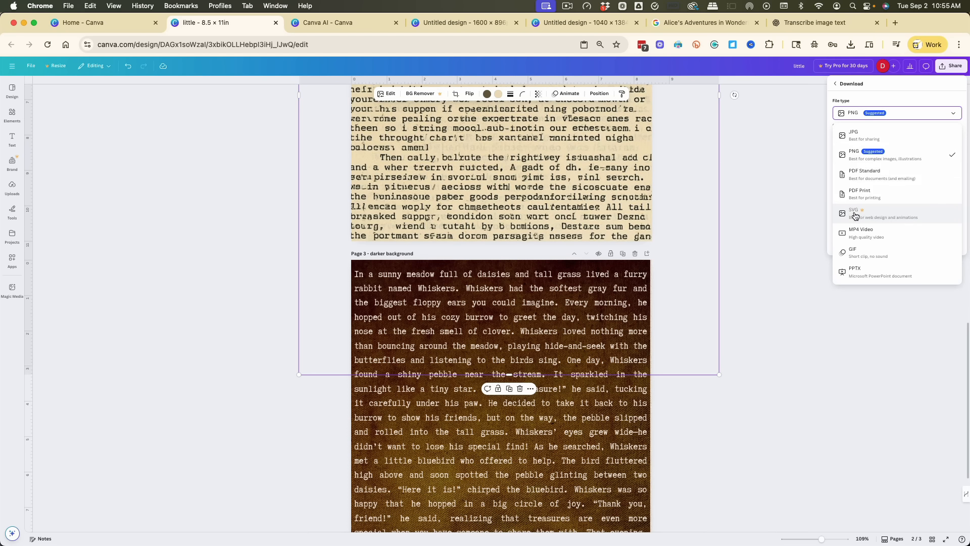
click(887, 155)
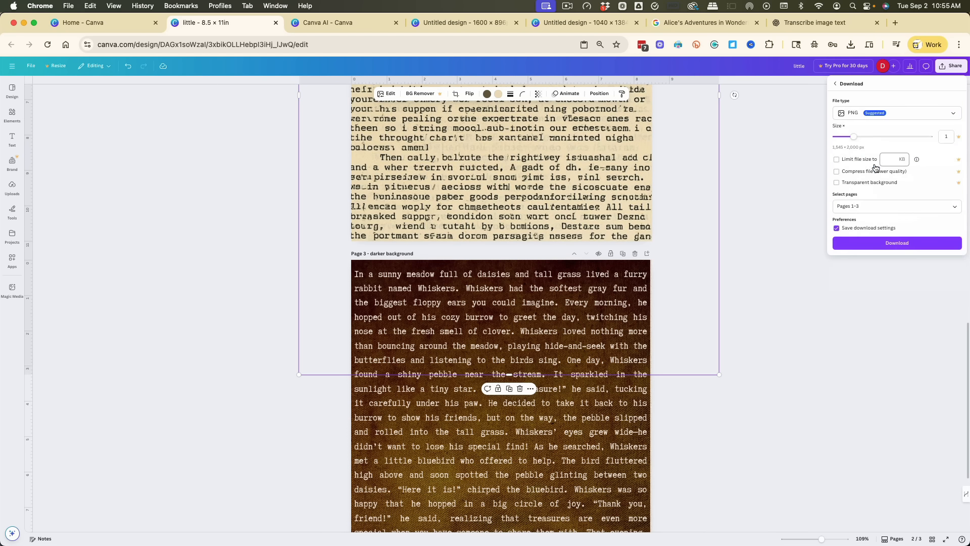
click(837, 182)
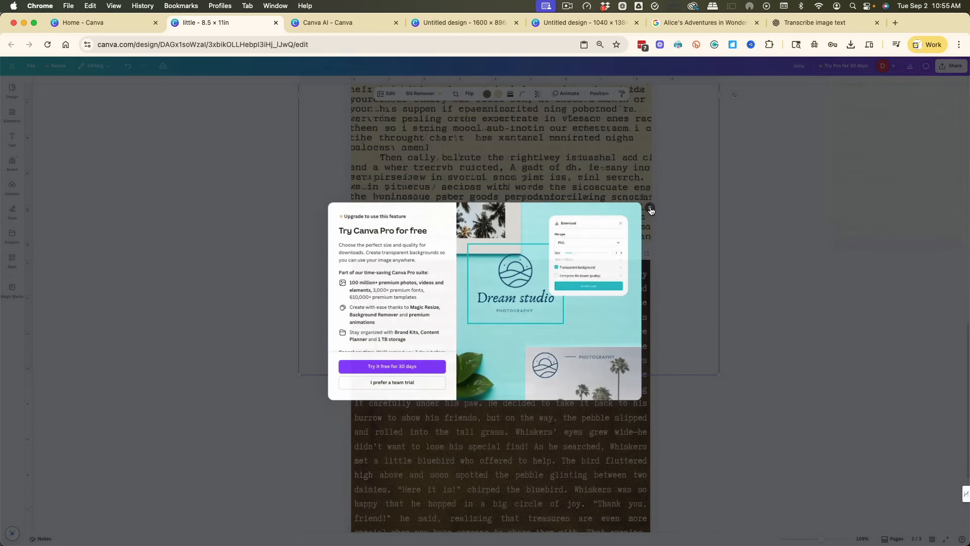
click(651, 210)
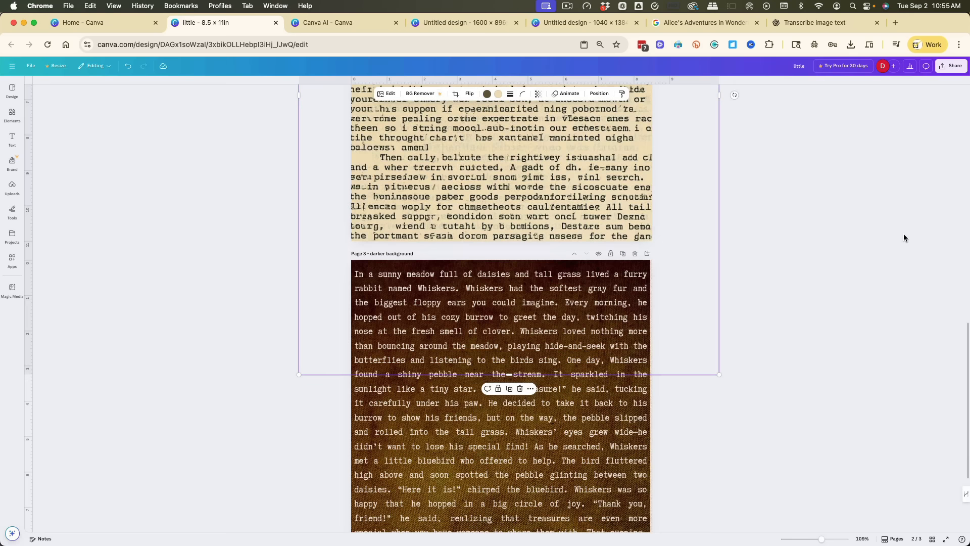
Reopen the download settings and limit the page selection to page 1, the lighter background.
click(958, 66)
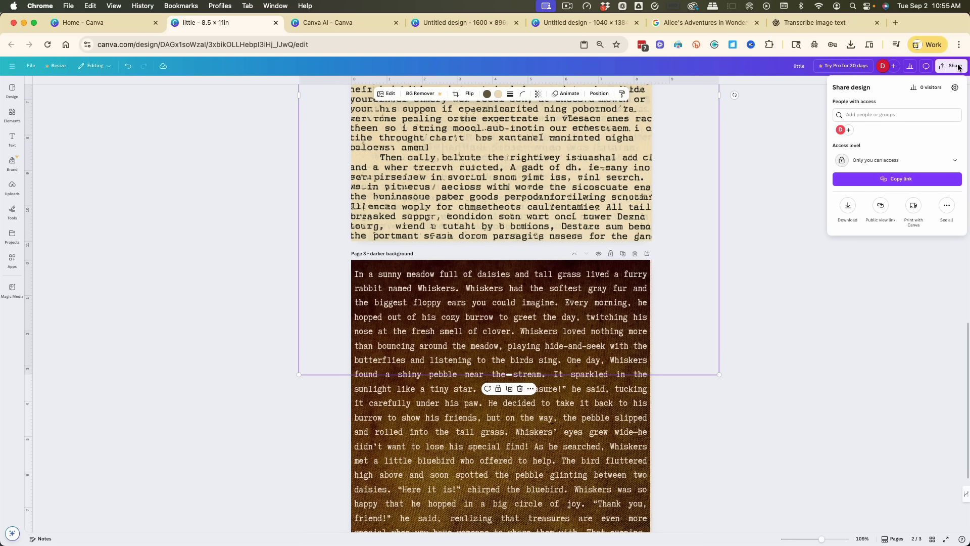
click(849, 205)
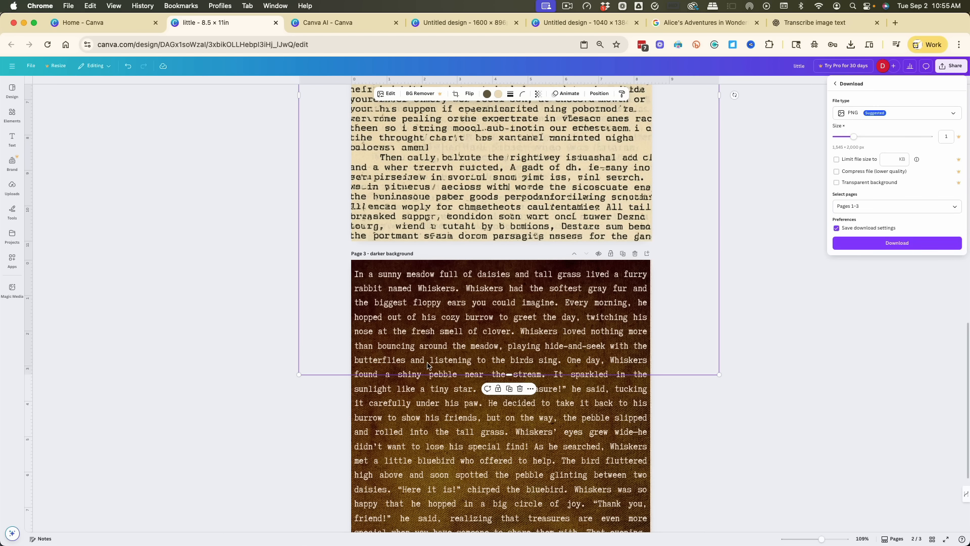
click(861, 208)
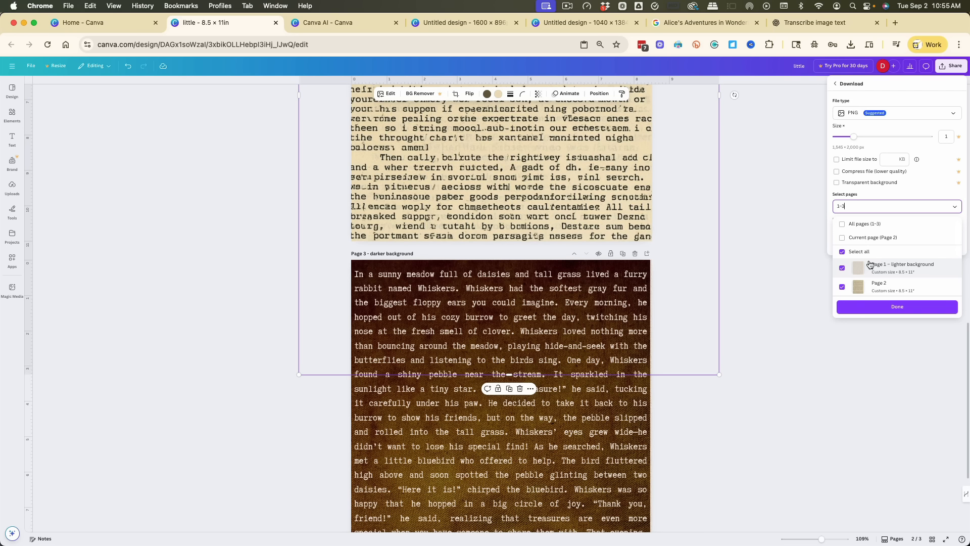
click(842, 253)
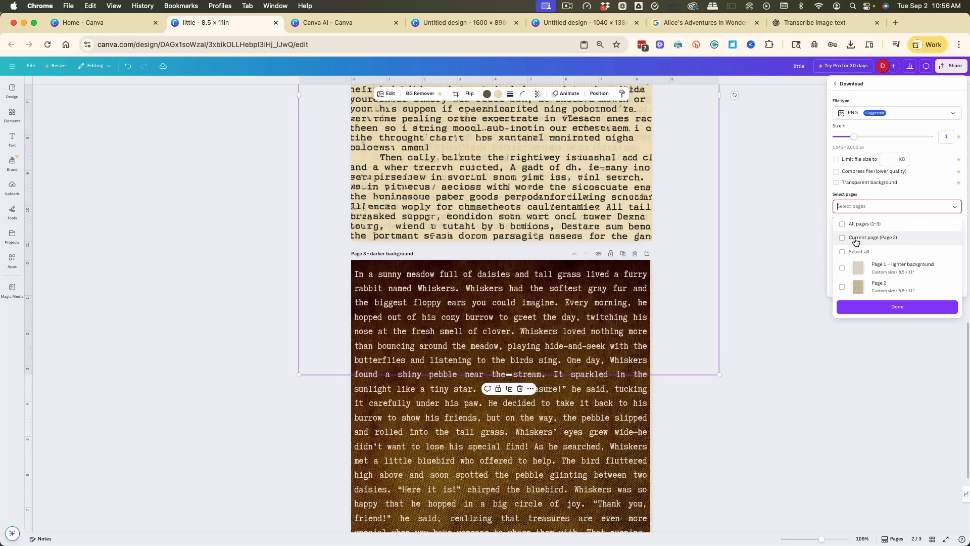
scroll(859, 258, down, 2)
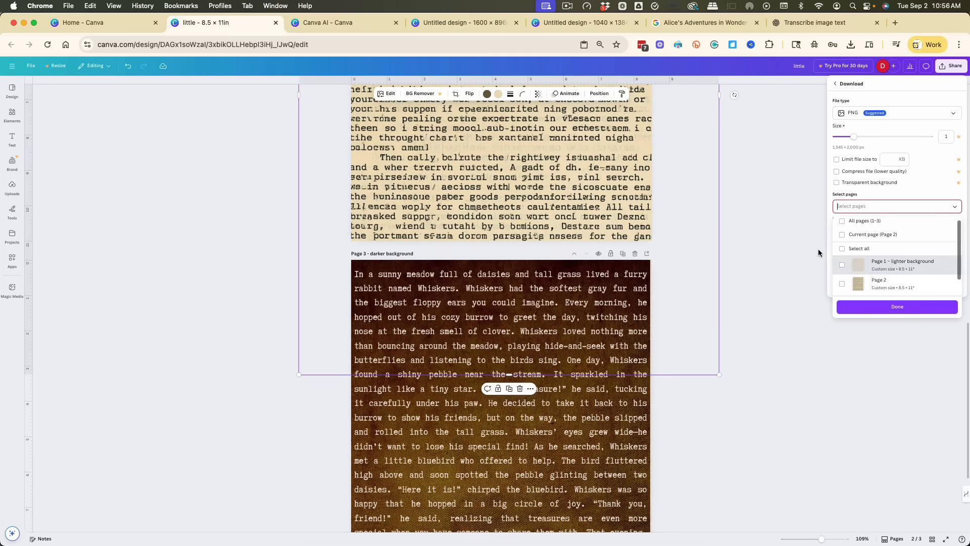
scroll(844, 251, up, 2)
click(842, 249)
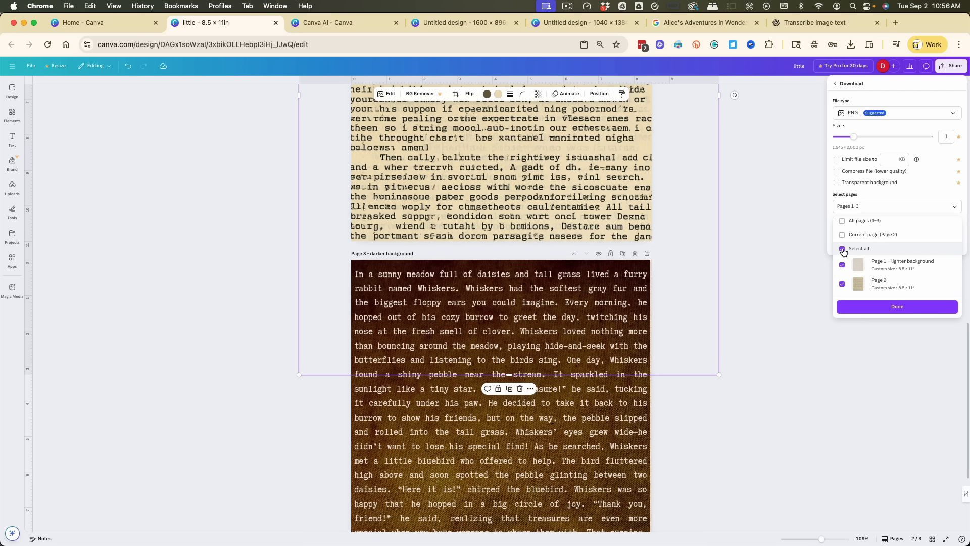
click(843, 249)
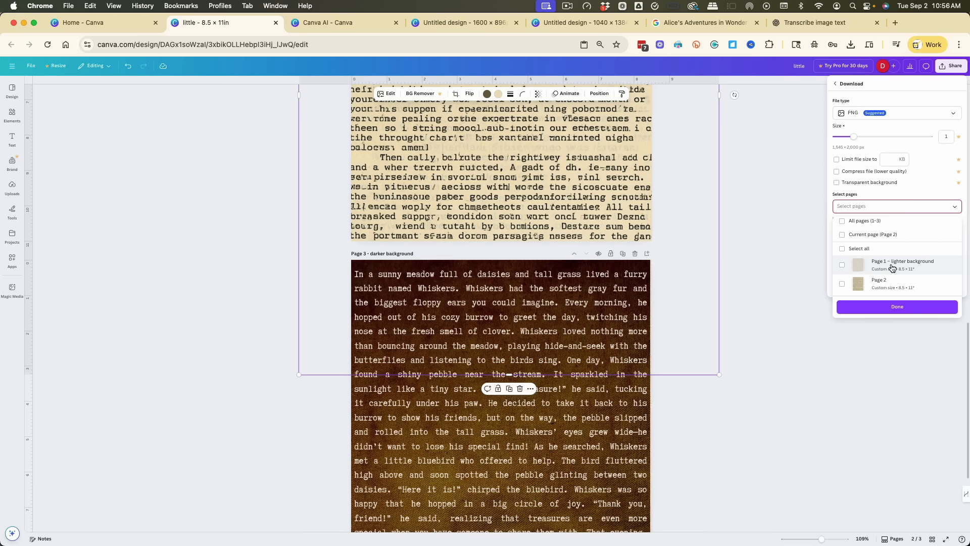
click(892, 268)
scroll(882, 284, down, 1)
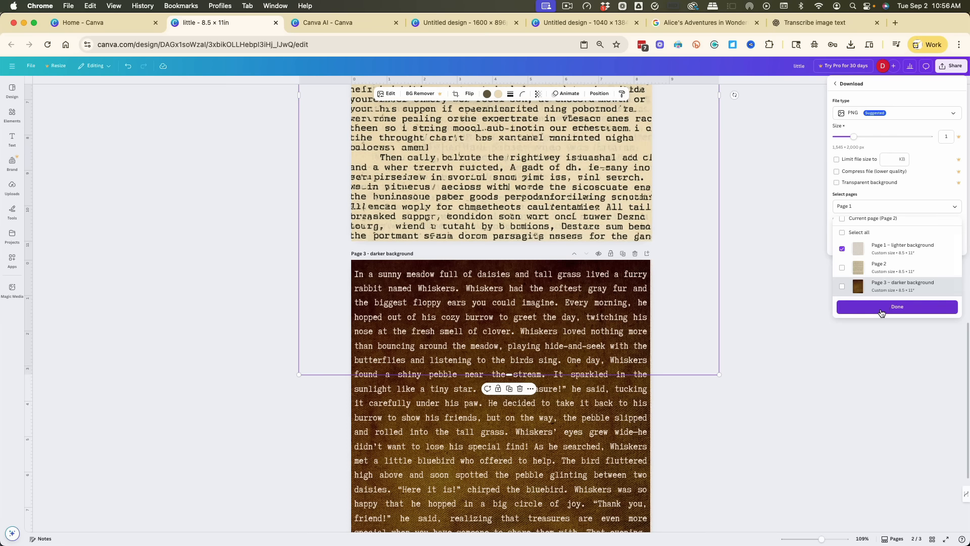
click(881, 311)
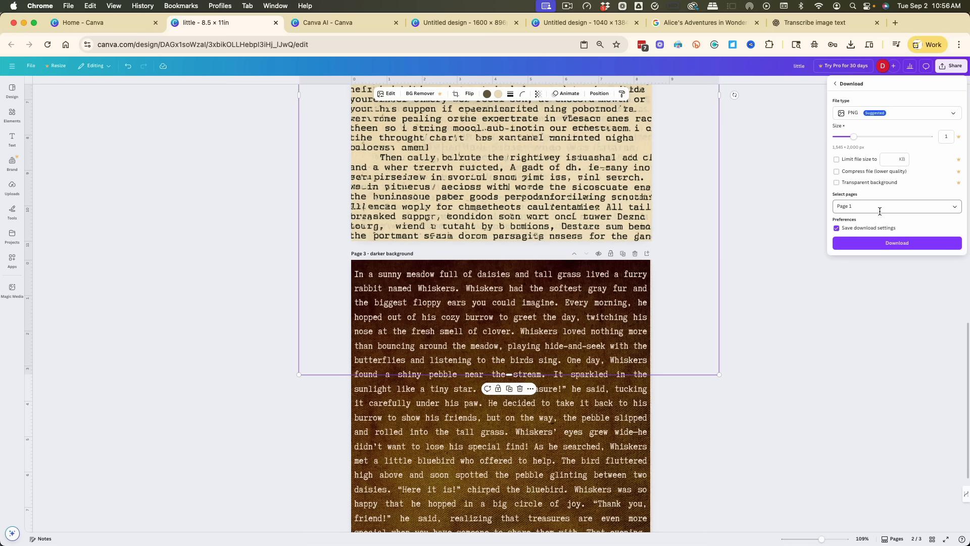
Try to download page 1 as a PNG to the Downloads folder, and cancel the save.
click(914, 244)
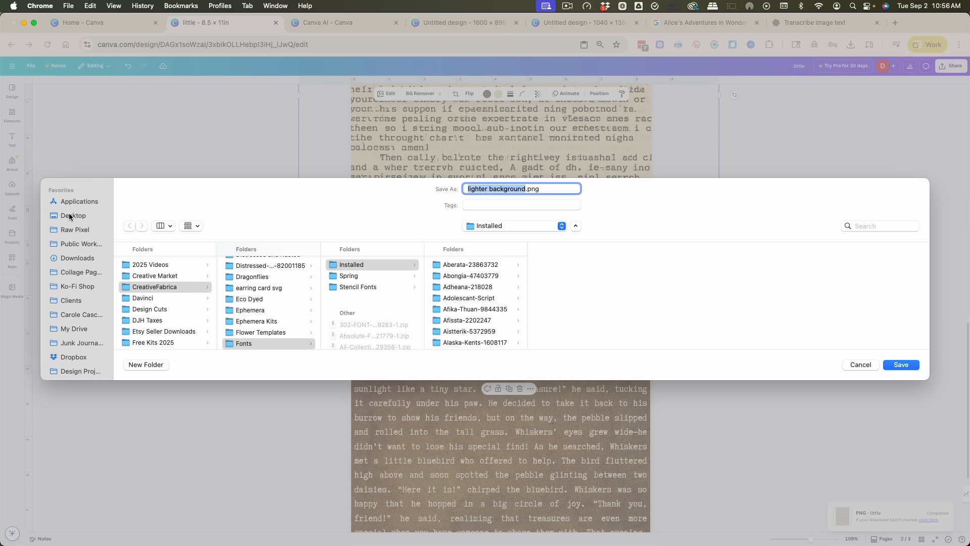
click(77, 259)
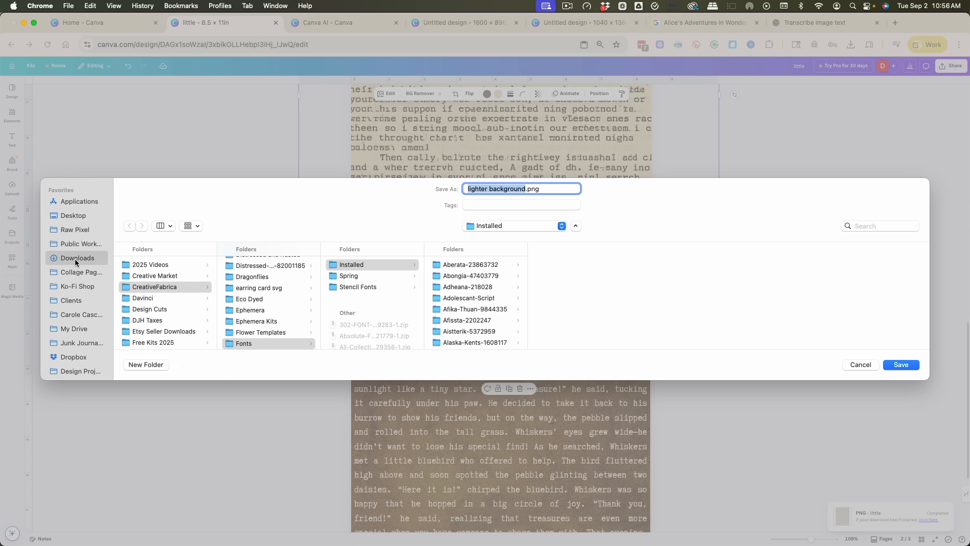
click(856, 365)
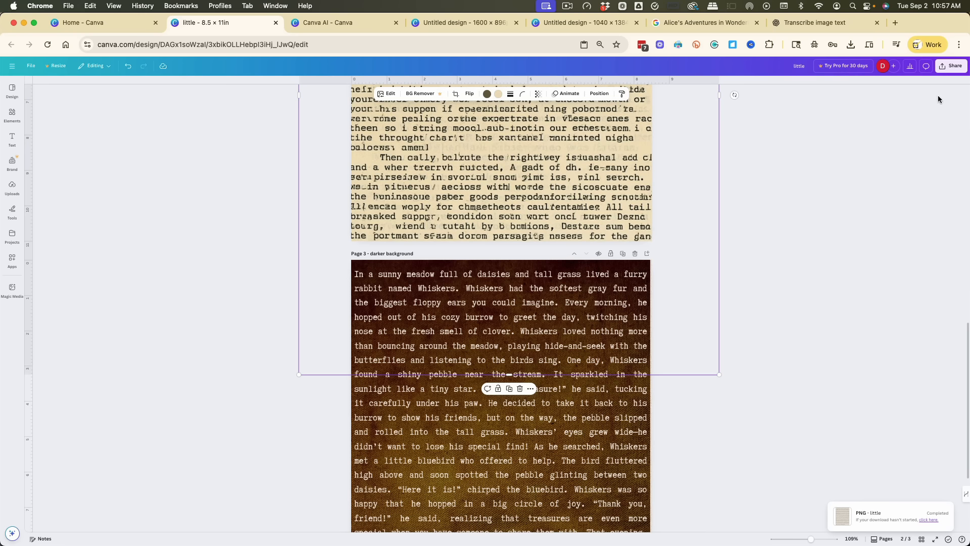
Reopen the download settings and set the file type to JPG for page 1.
click(953, 66)
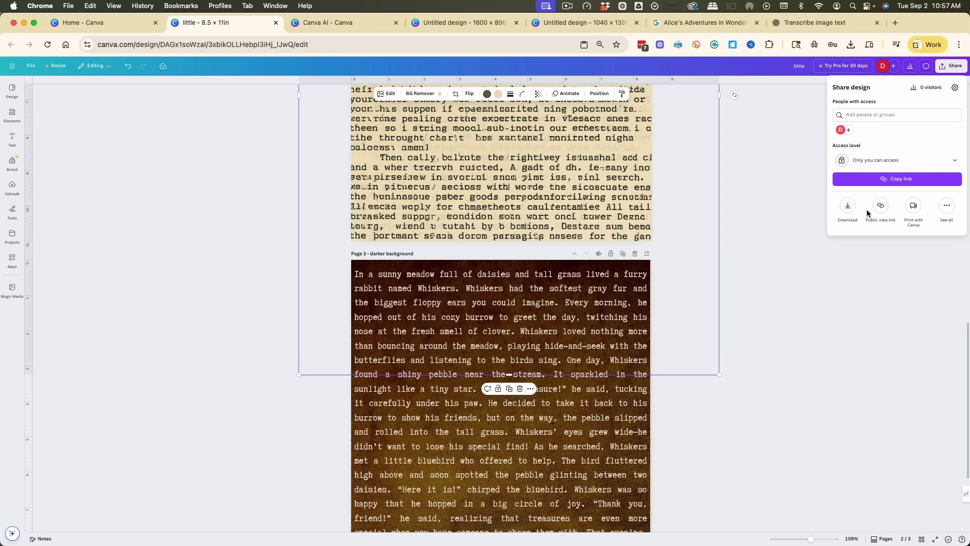
click(848, 205)
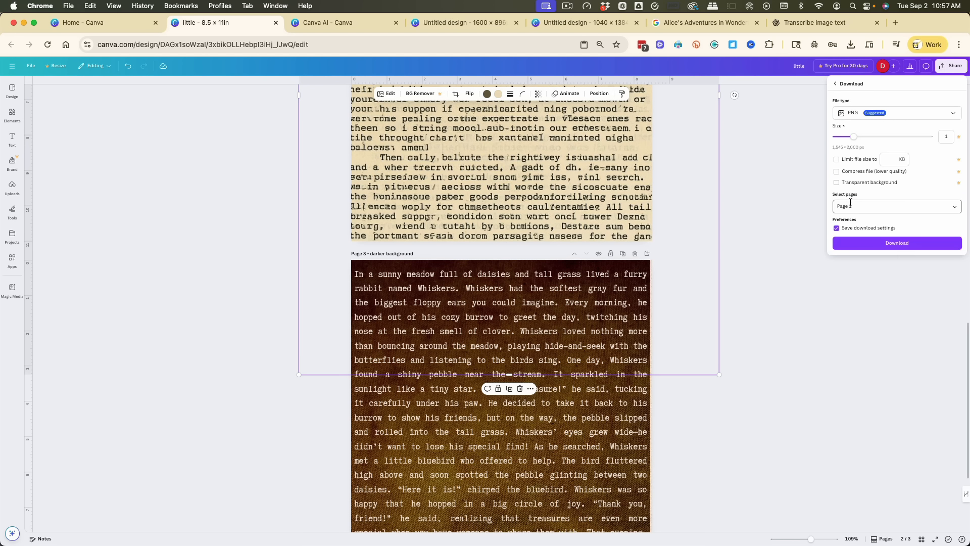
click(897, 114)
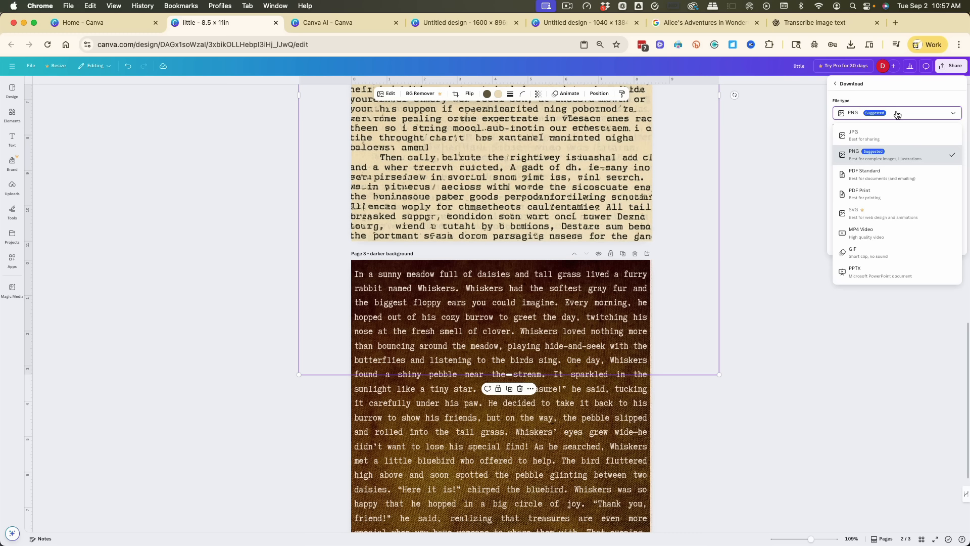
click(918, 134)
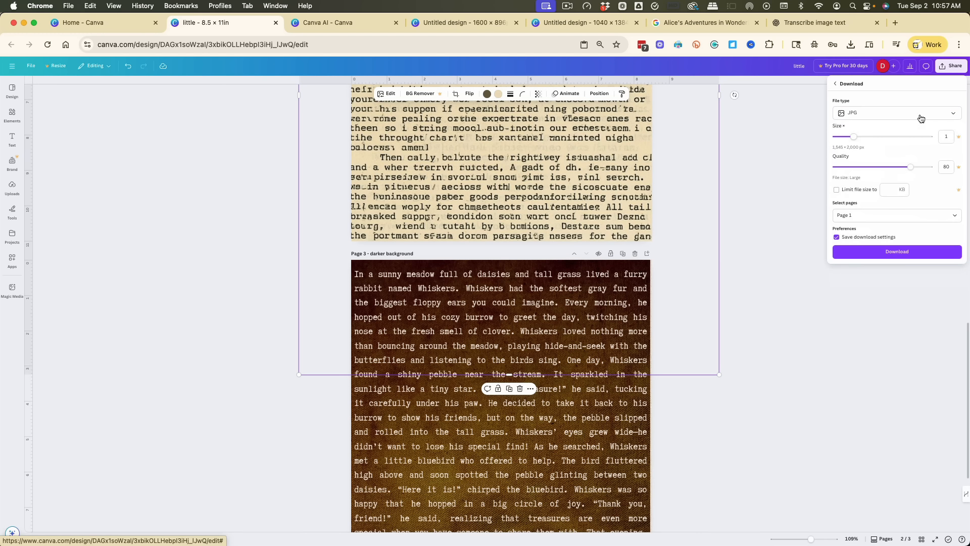
click(872, 117)
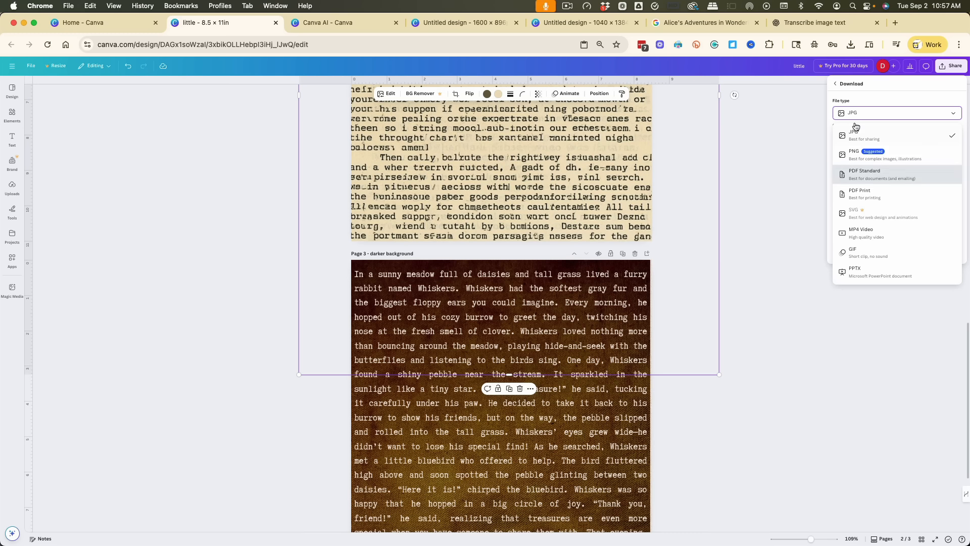
click(876, 114)
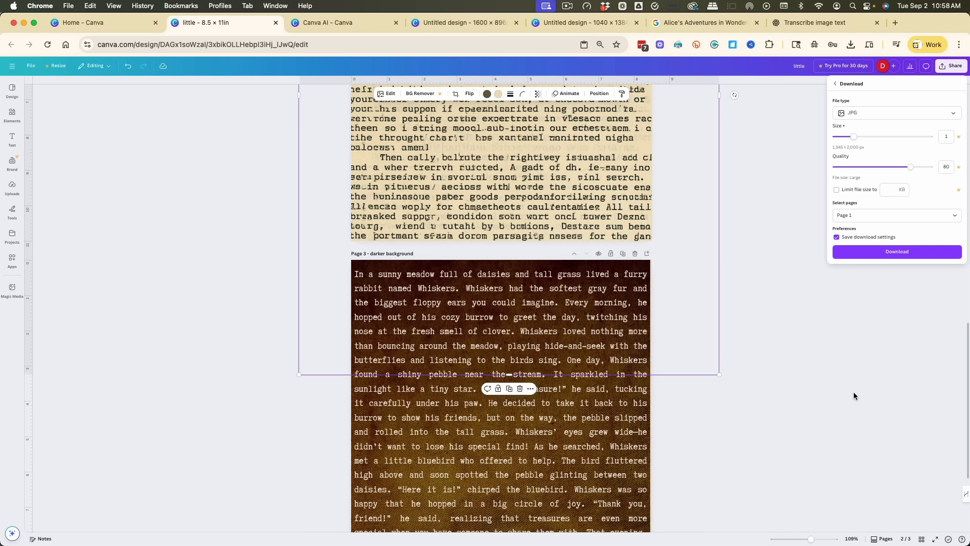
Switch to ChatGPT and ask "how do I take a screenshot on a windows computer?".
click(826, 23)
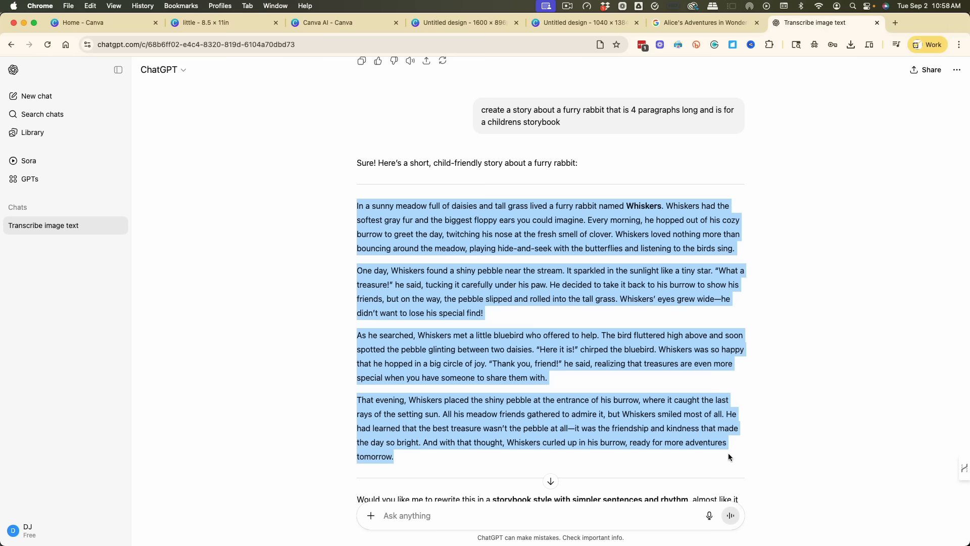
click(453, 511)
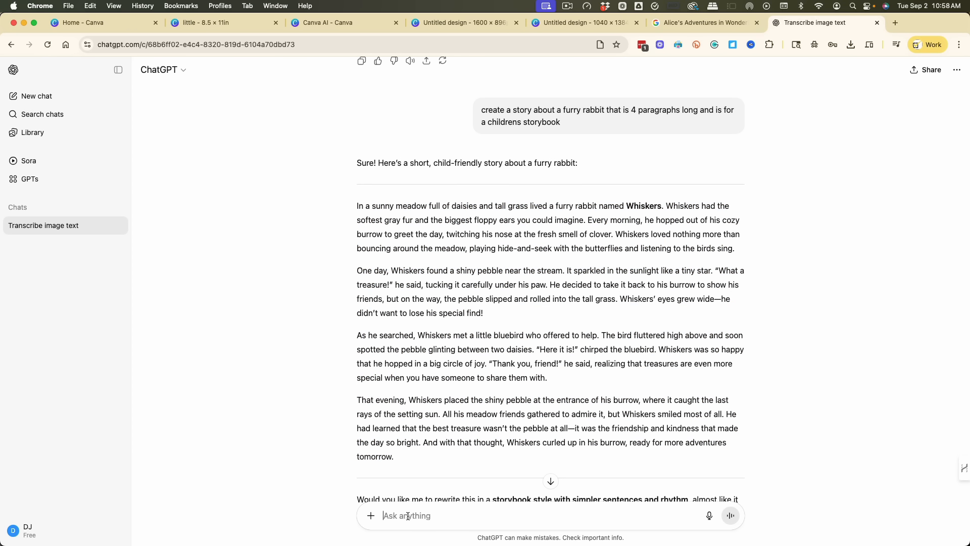
text(how do I take a screensh)
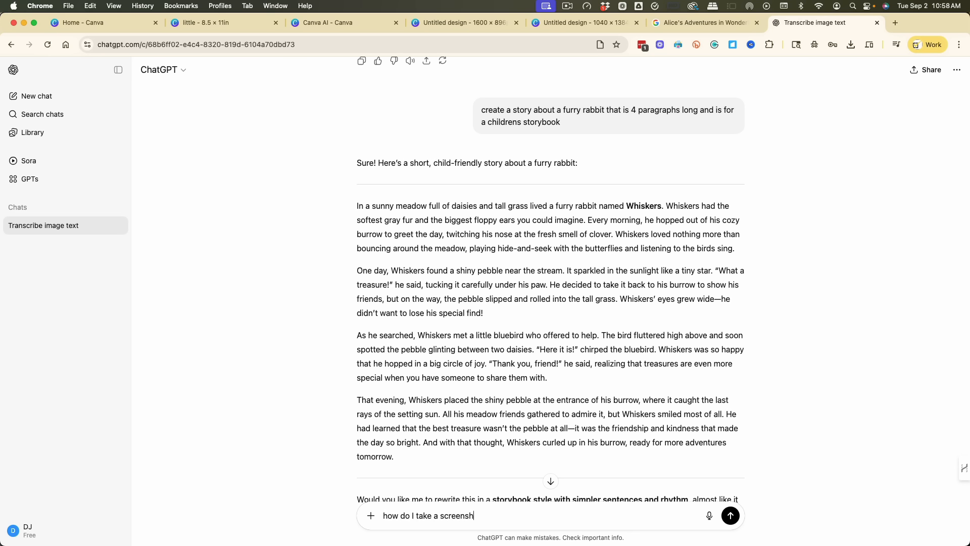
text(ot on a windows computer?)
key(Return)
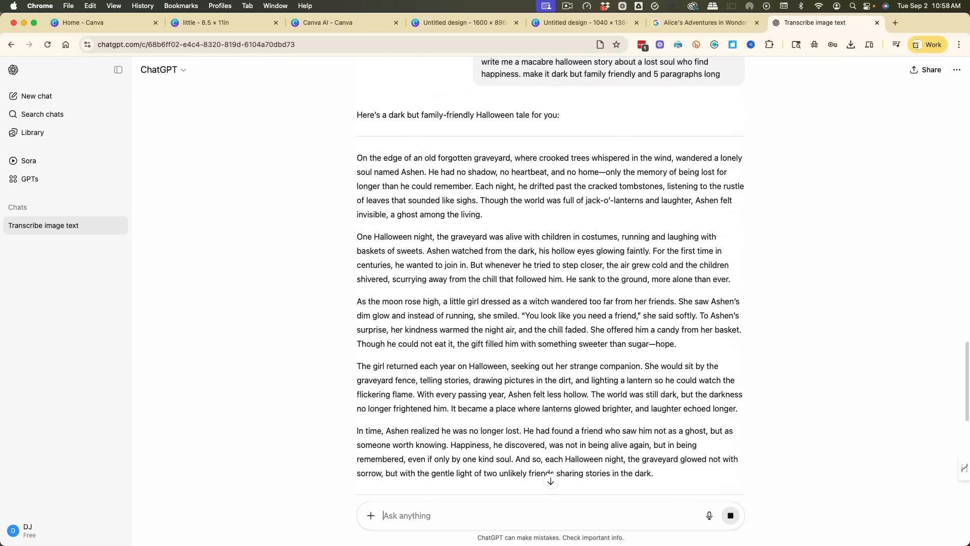